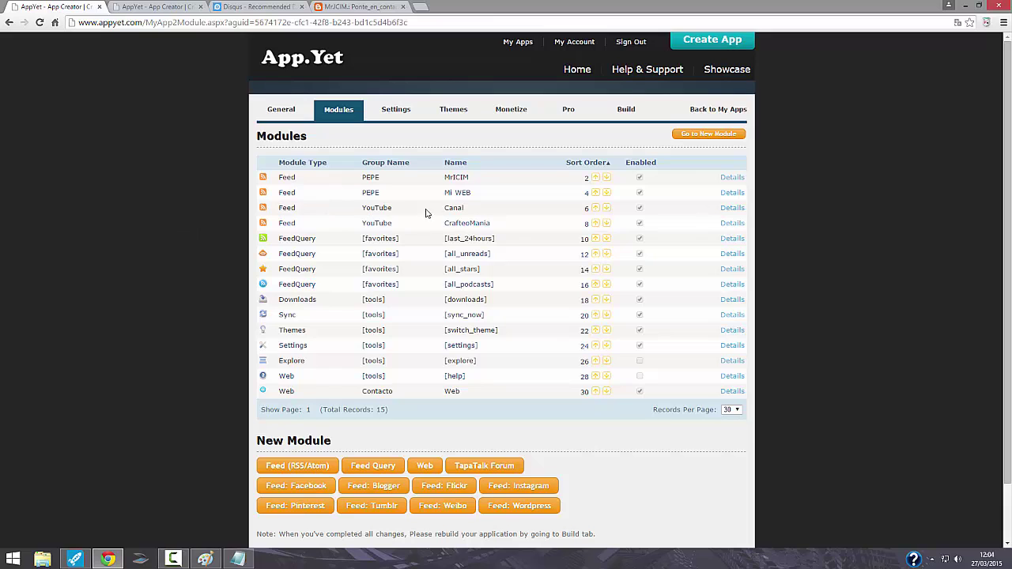
Open the details of the CrafteoMania feed module and start choosing a new image file for its menu icon.
double_click(289, 208)
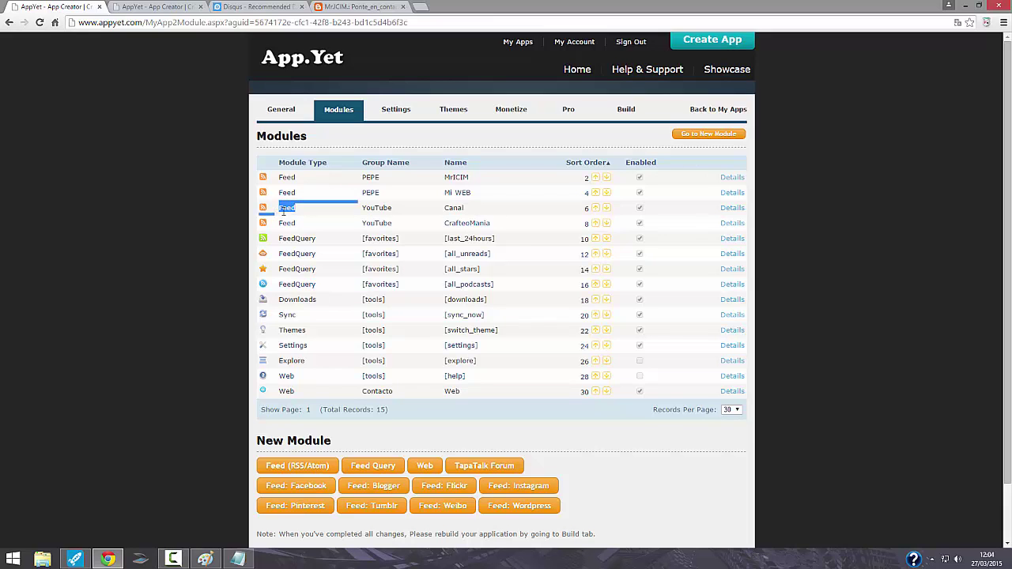
left_click(295, 209)
left_click(729, 224)
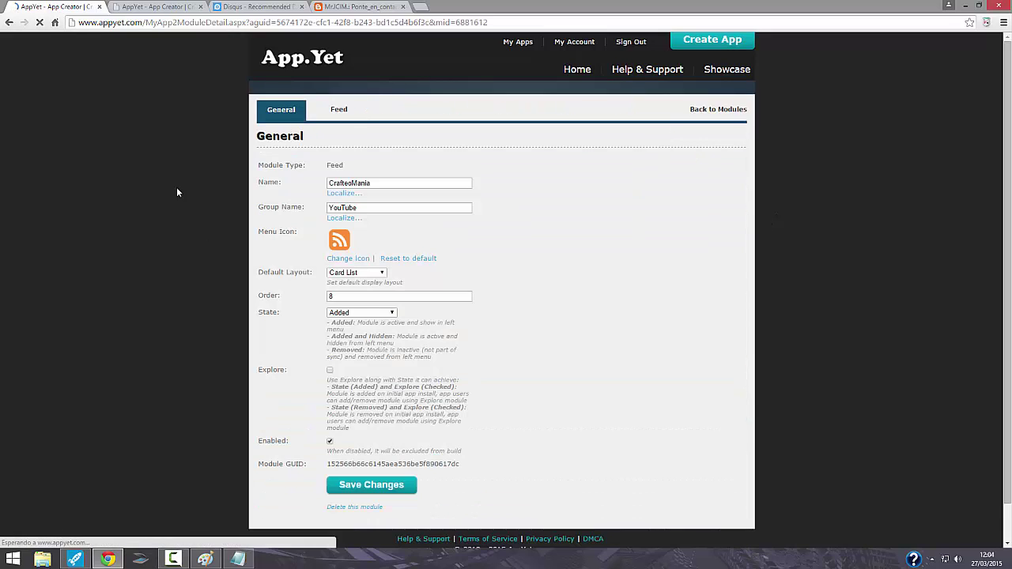
left_click(341, 259)
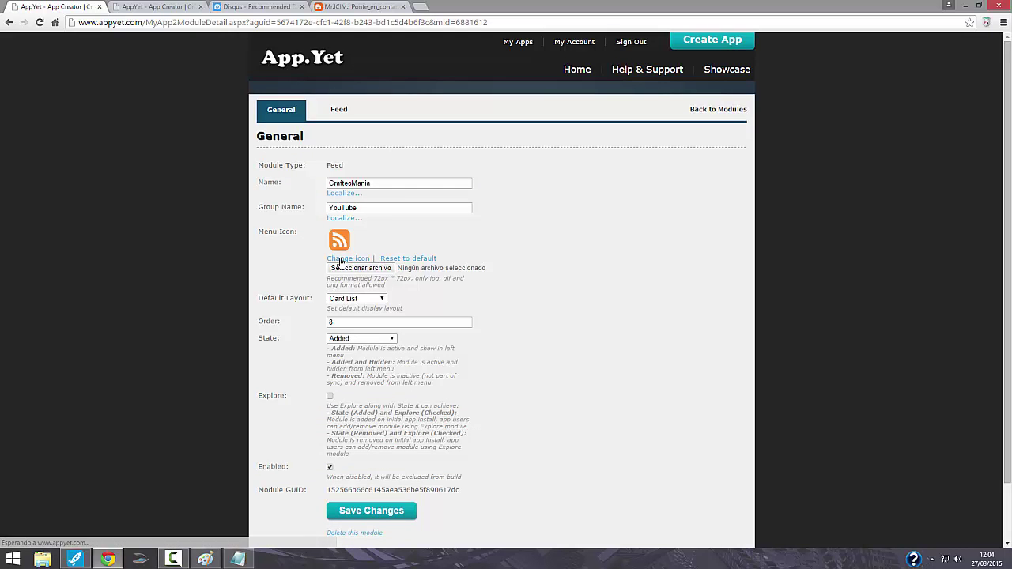
left_click(358, 268)
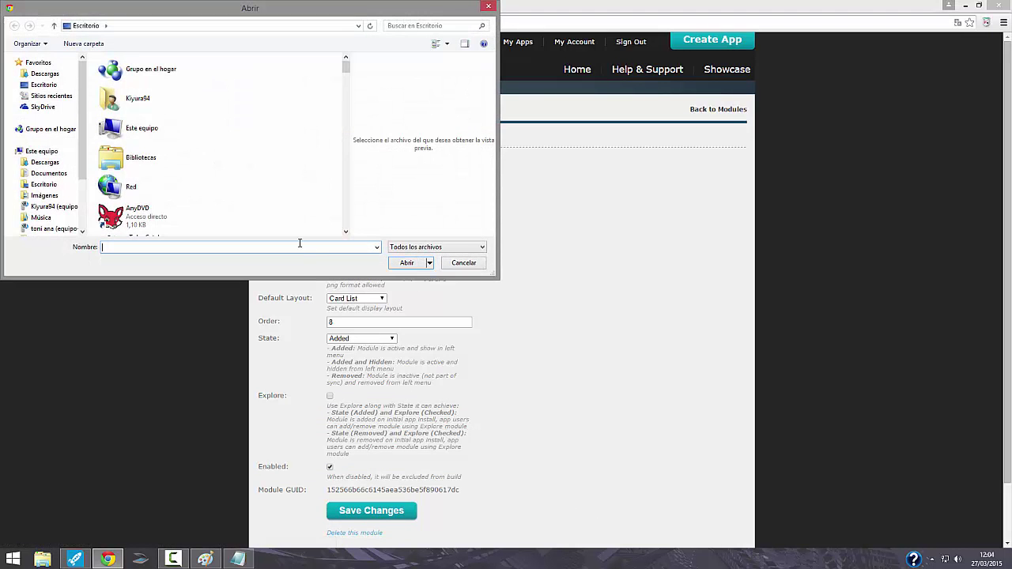
Search the desktop items for the folder that holds the app icons.
key("a")
key("a")
key("a")
key("a")
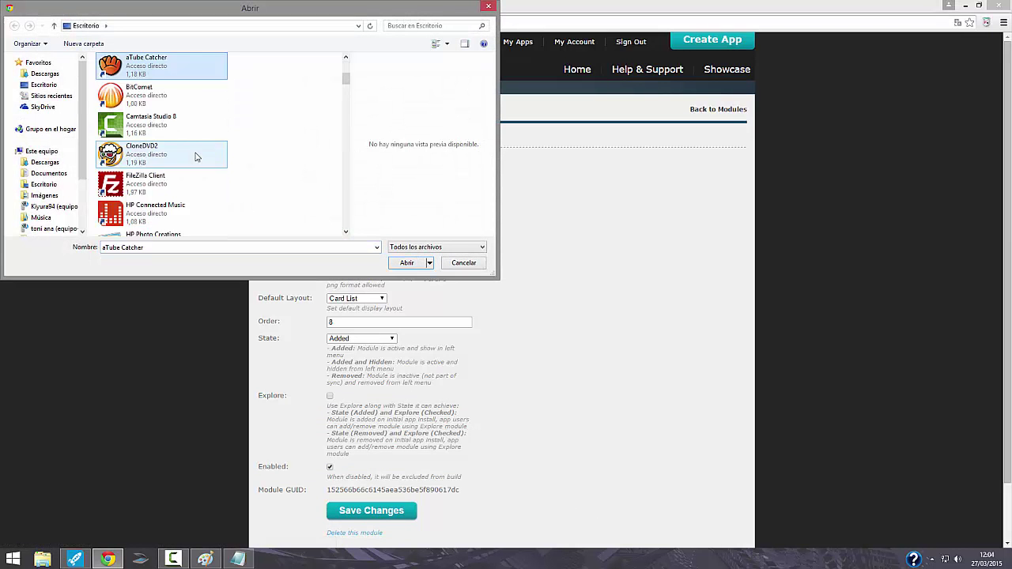
key("a")
key("a")
key("a")
key("a")
key("a")
key("a")
key("a")
key("a")
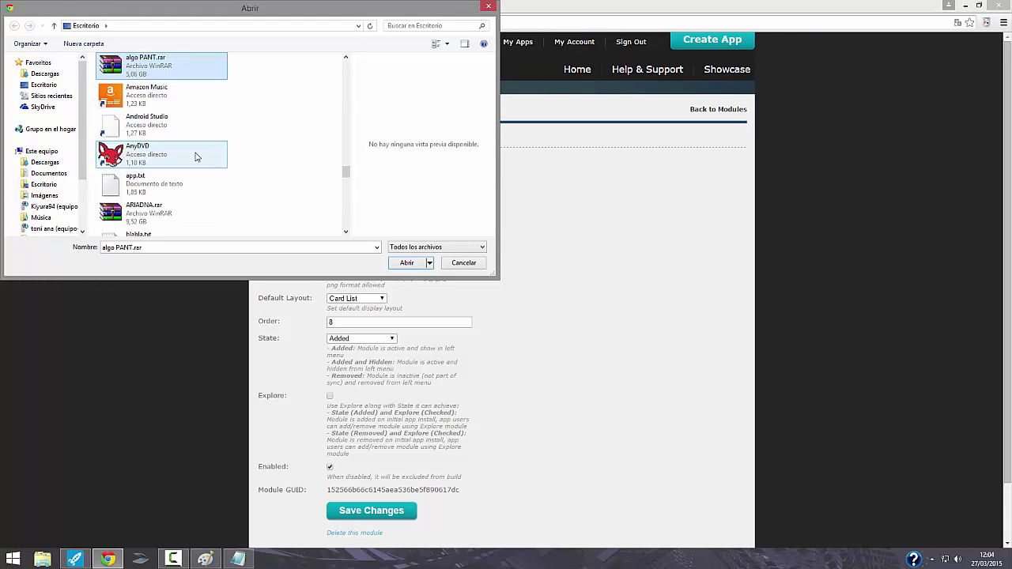
key("a")
key("a")
key("a")
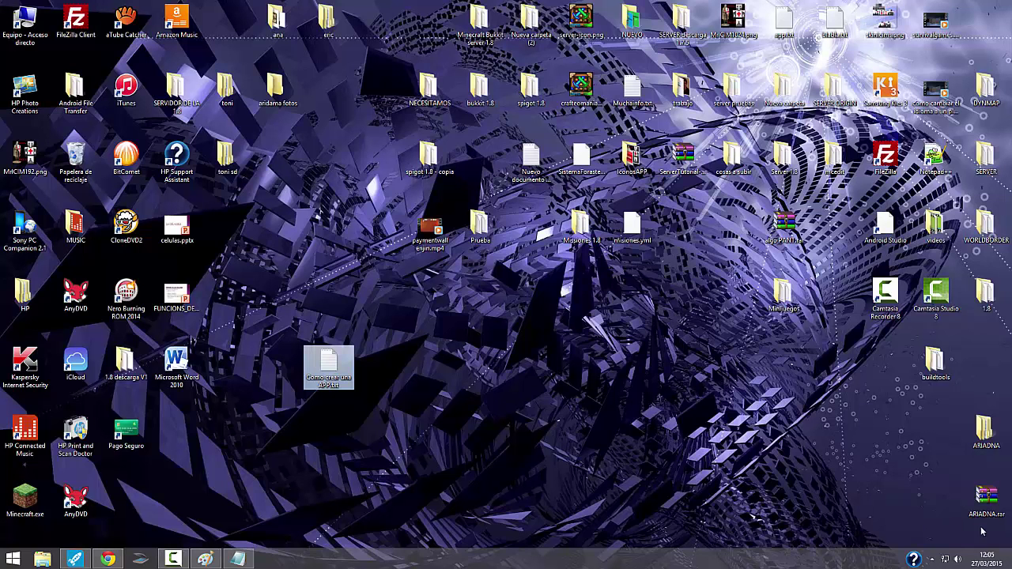
left_click(107, 559)
Open the IconosAPP folder in the file chooser and browse its contents.
scroll(214, 146, "down", 3)
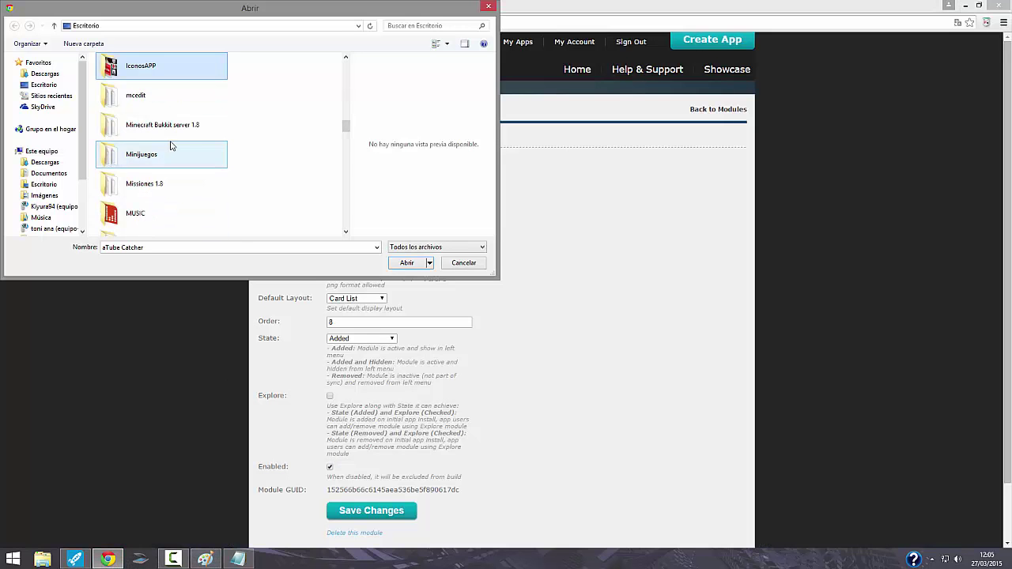
double_click(151, 71)
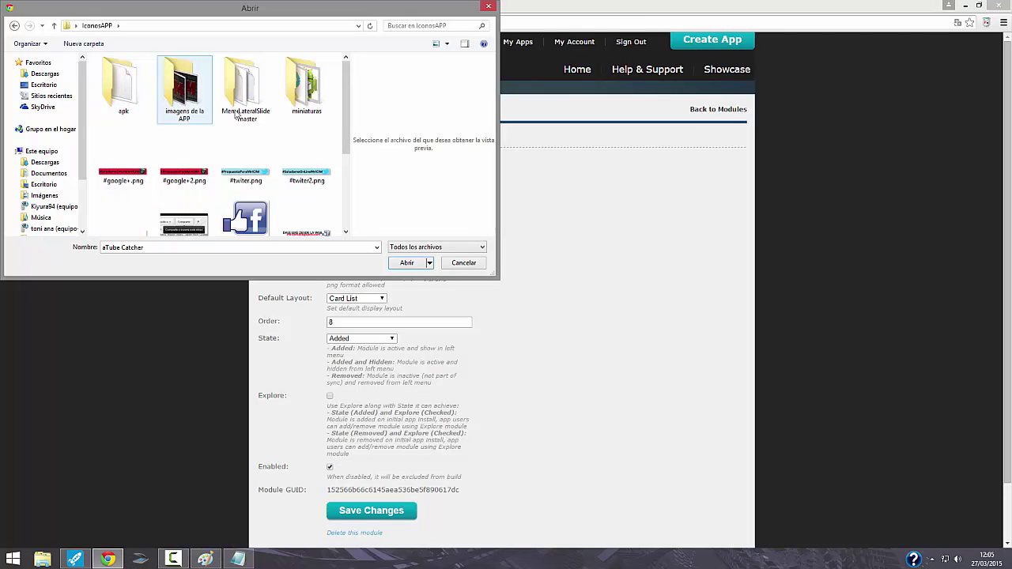
scroll(363, 127, "down", 3)
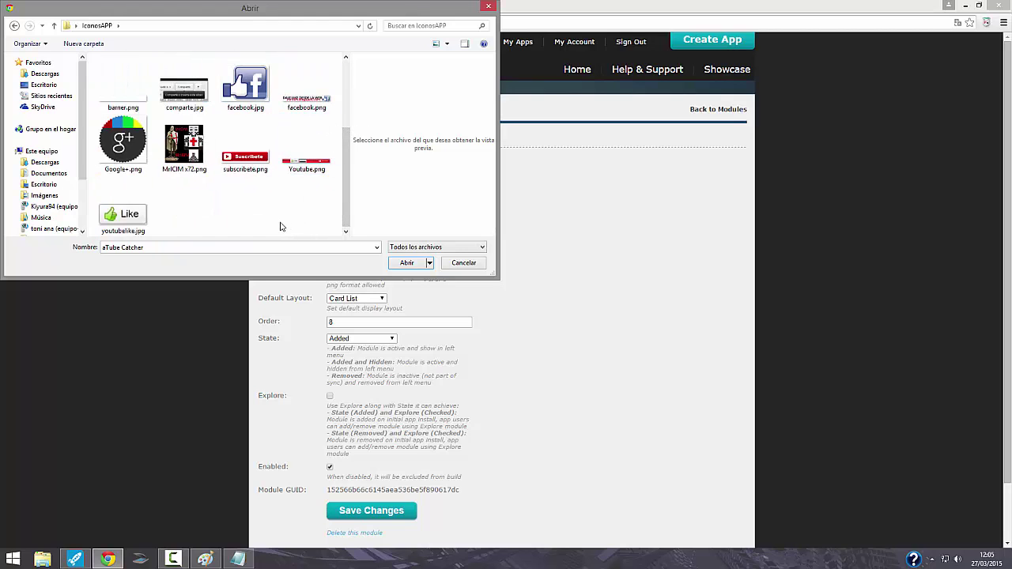
scroll(280, 227, "up", 3)
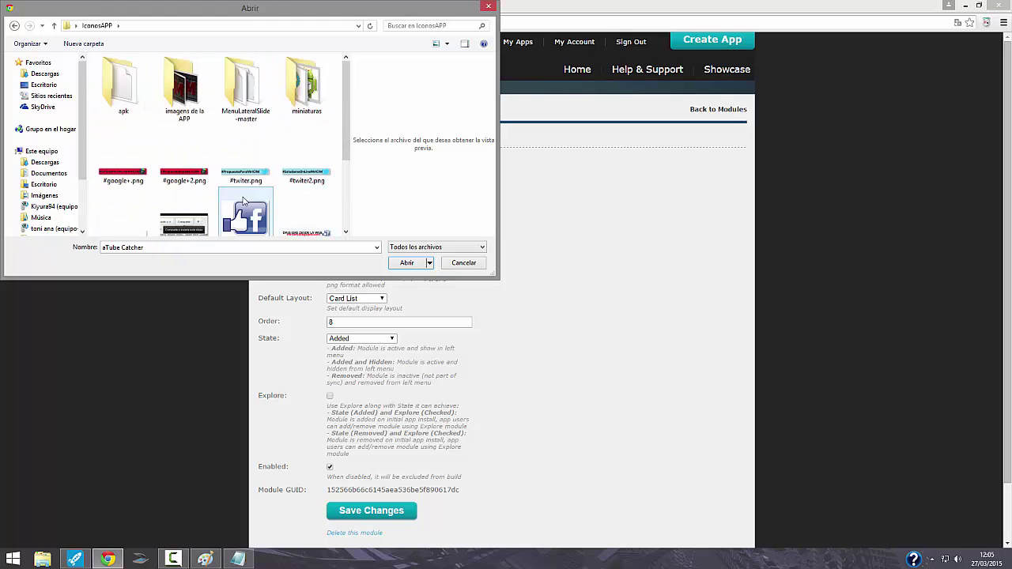
left_click(192, 91)
double_click(193, 91)
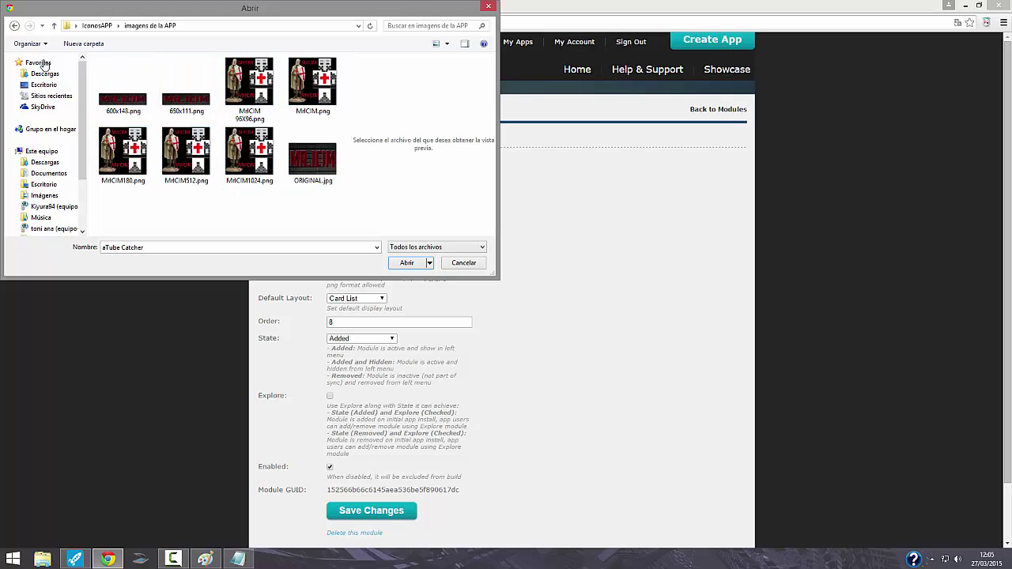
left_click(15, 25)
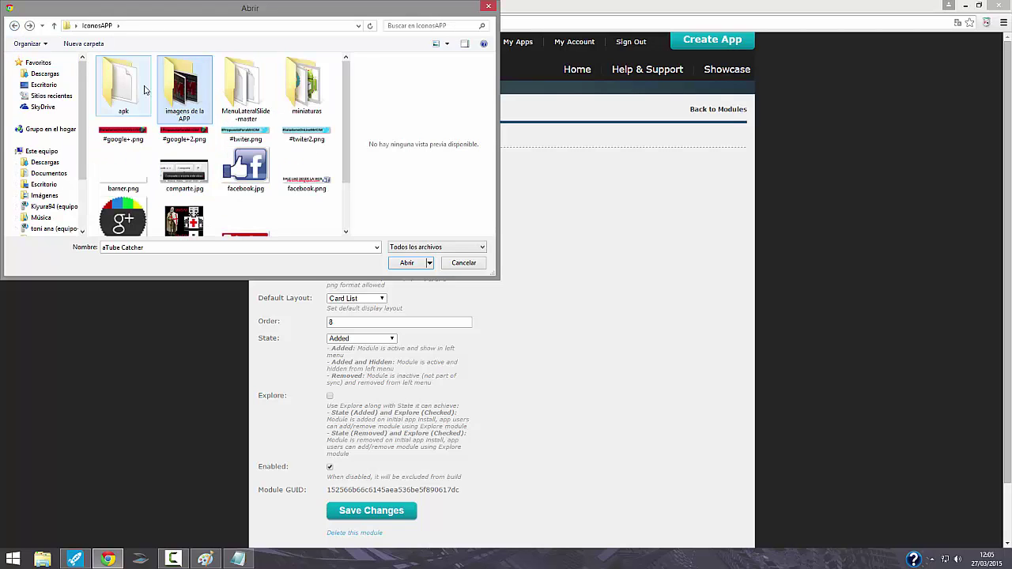
Set AppIcon.png from the miniaturas folder as the CrafteoMania menu icon, save the changes and return to the modules list.
double_click(290, 89)
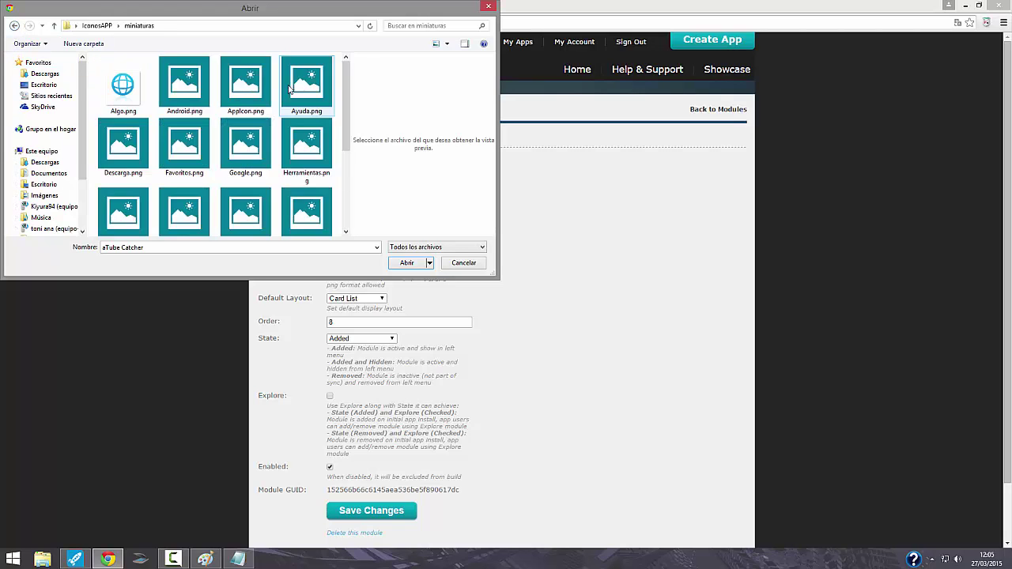
left_click(231, 85)
left_click(407, 264)
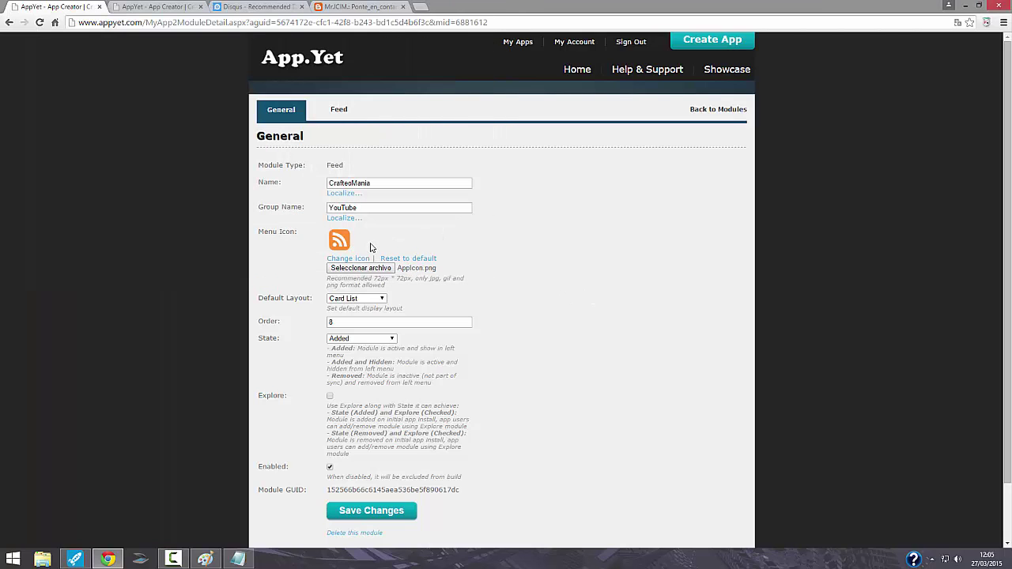
left_click(380, 521)
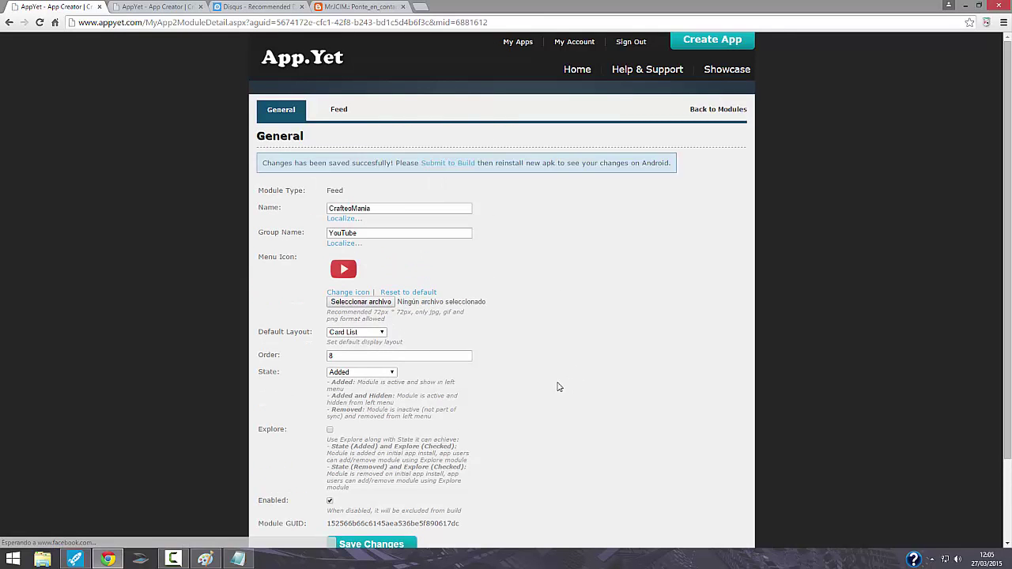
left_click(715, 110)
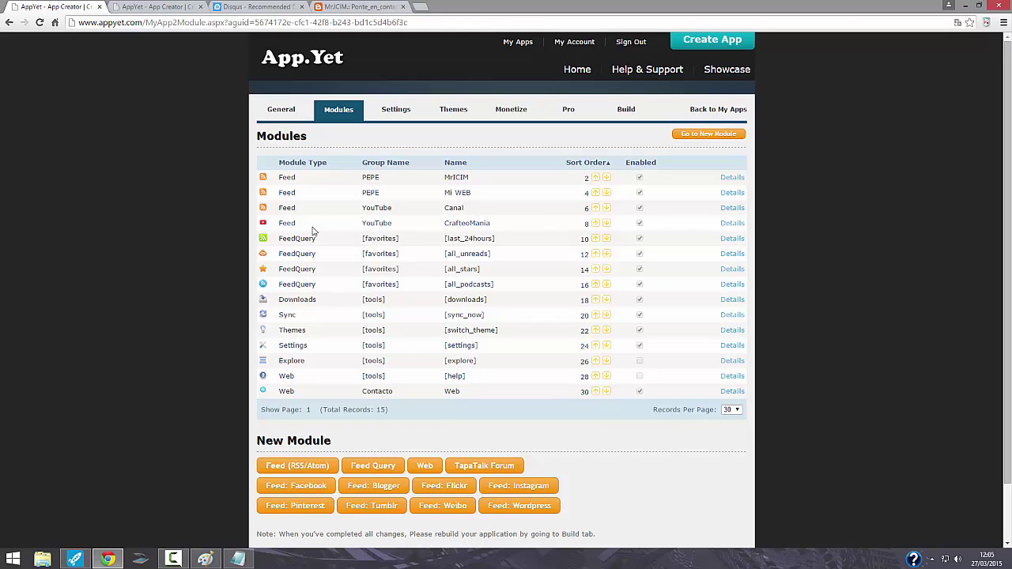
Set AppIcon.png as the menu icon of the Canal feed module, save the changes and return to the modules list.
left_click(732, 209)
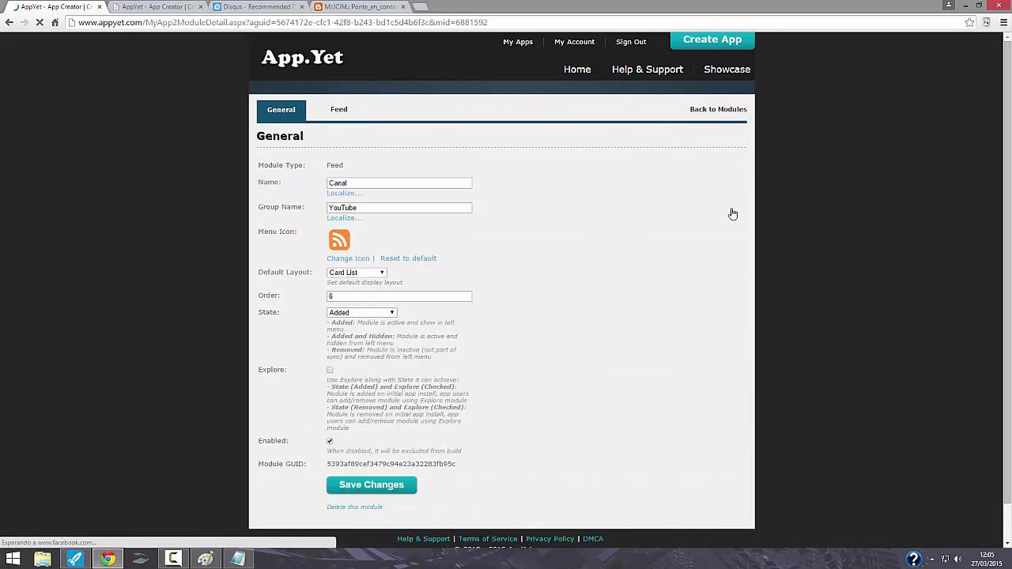
left_click(346, 259)
left_click(348, 266)
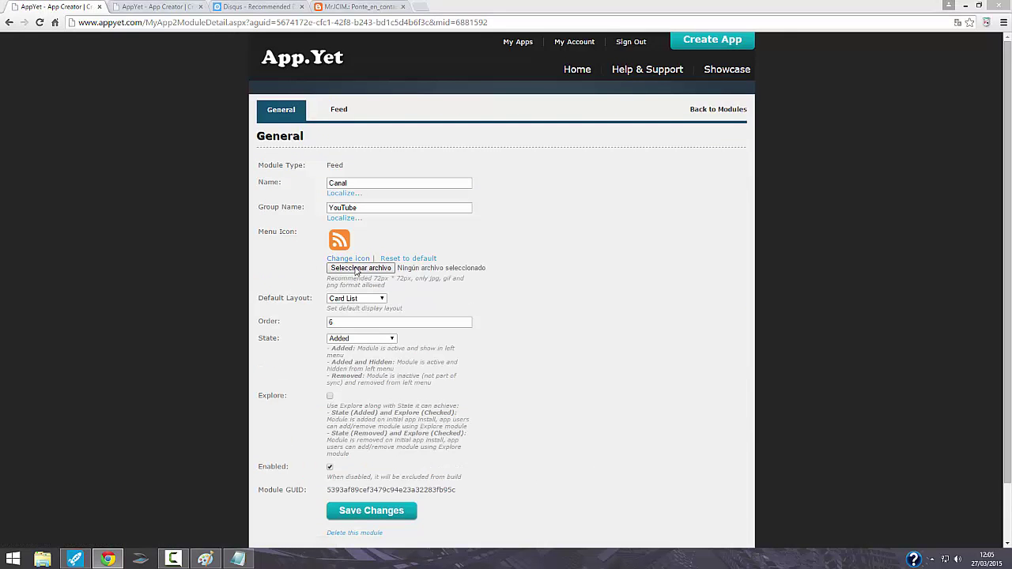
left_click(245, 87)
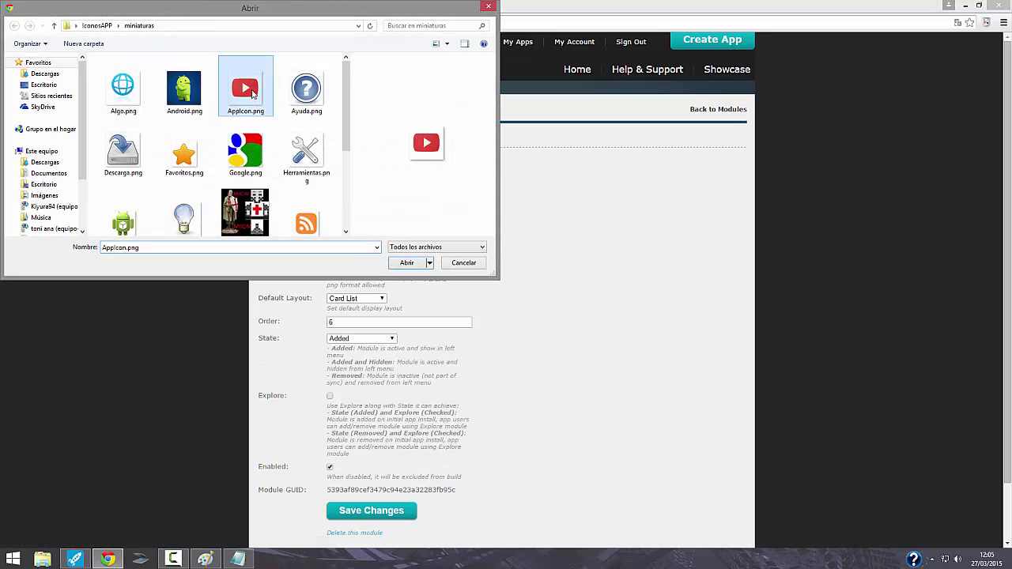
left_click(418, 264)
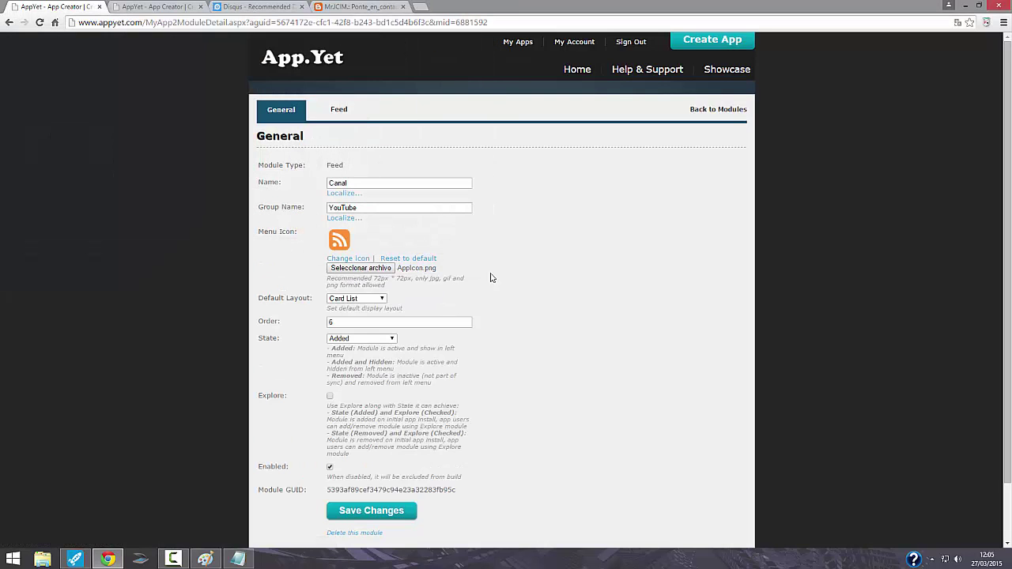
left_click(377, 521)
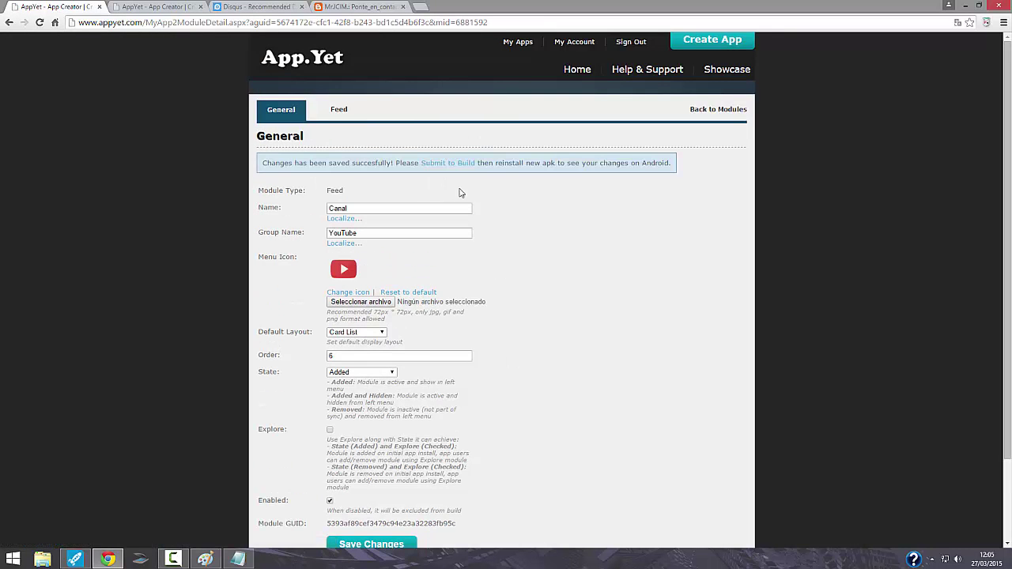
left_click(708, 110)
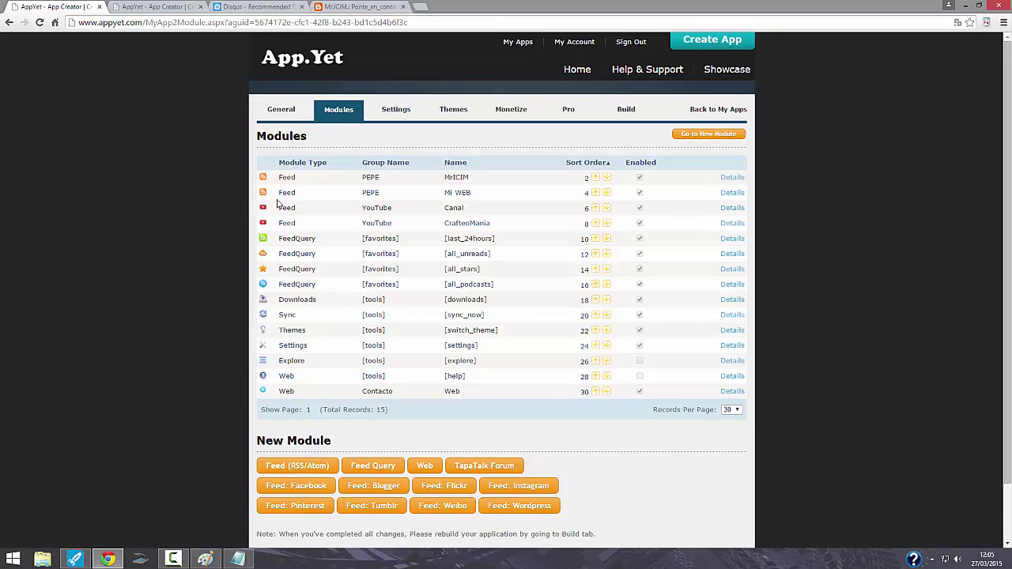
Open the app's general settings page and review its options, including the String Resources section.
left_click(400, 110)
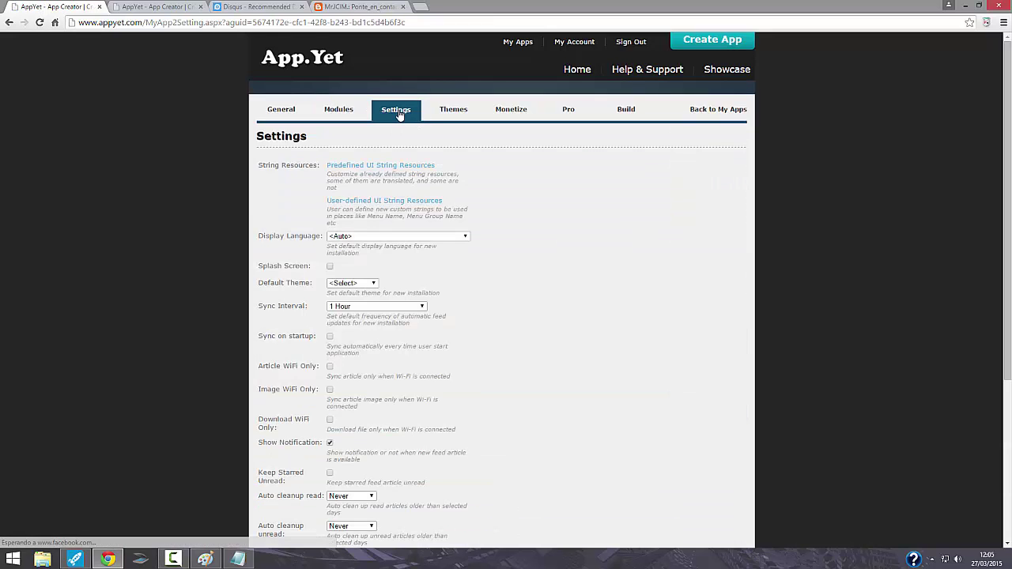
scroll(501, 217, "down", 3)
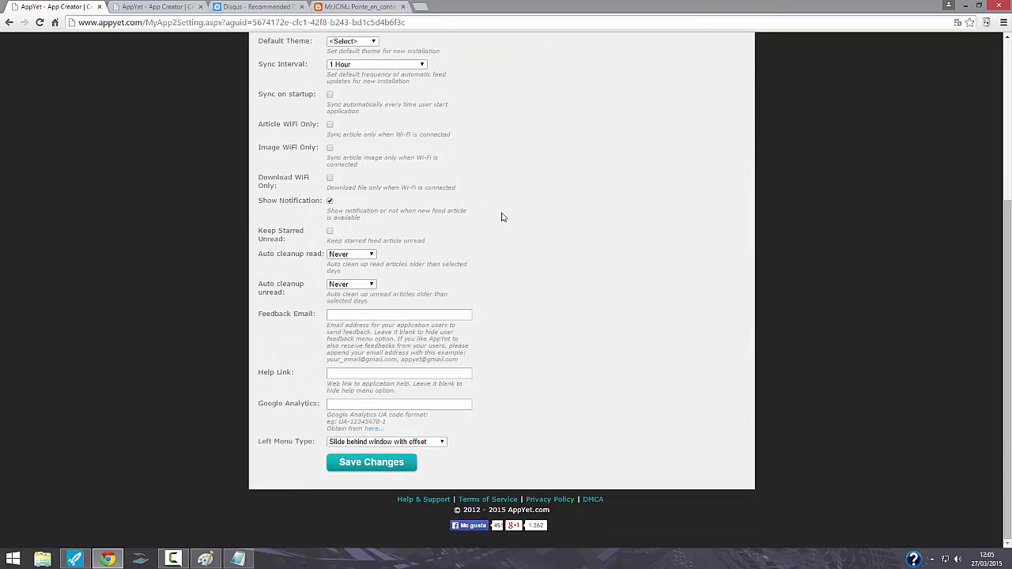
scroll(501, 217, "up", 3)
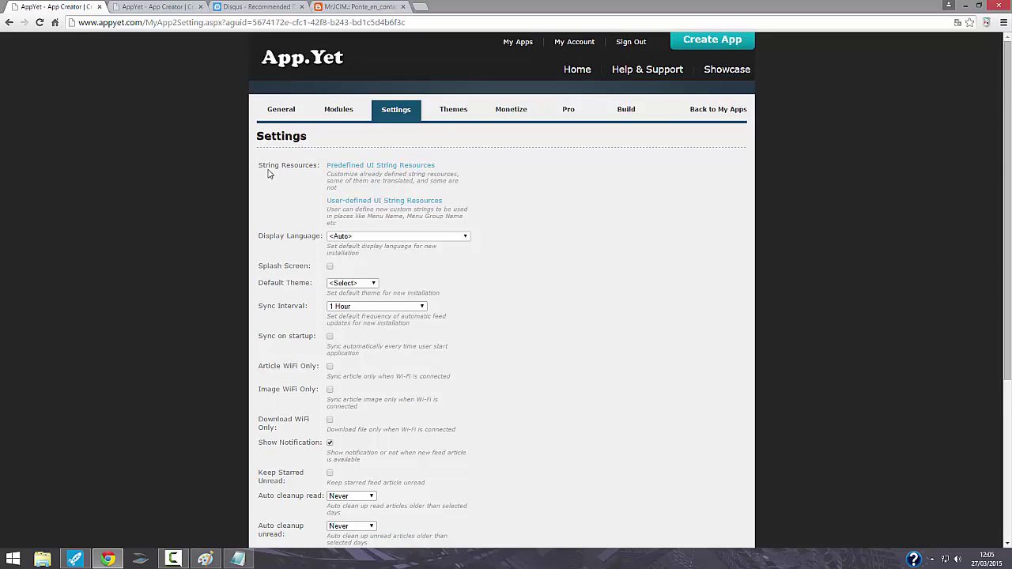
left_click_drag(263, 165, 550, 228)
left_click(530, 219)
Examine the languages offered for Display Language, keeping the <Auto> option selected.
left_click(463, 240)
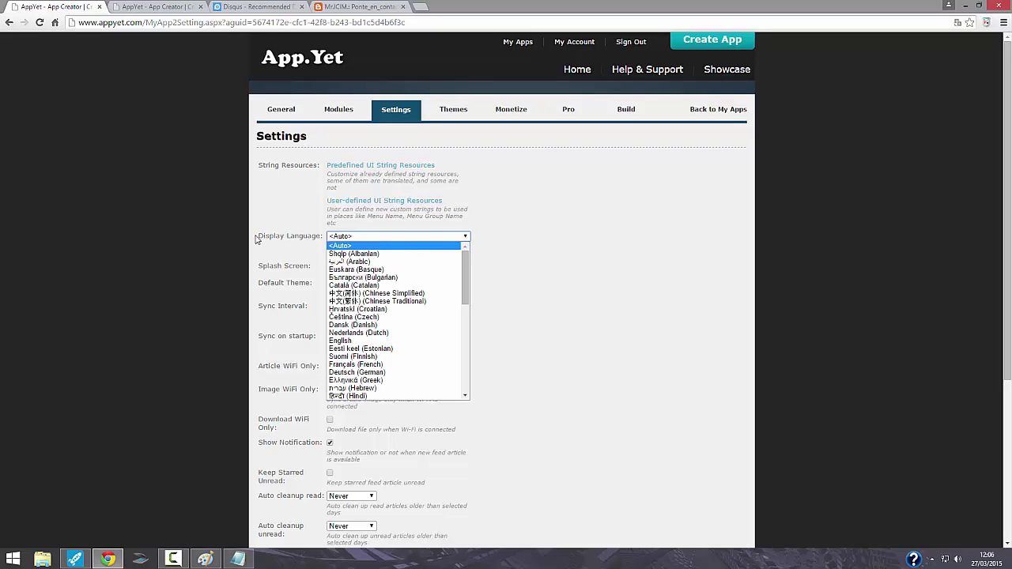
left_click_drag(259, 235, 328, 241)
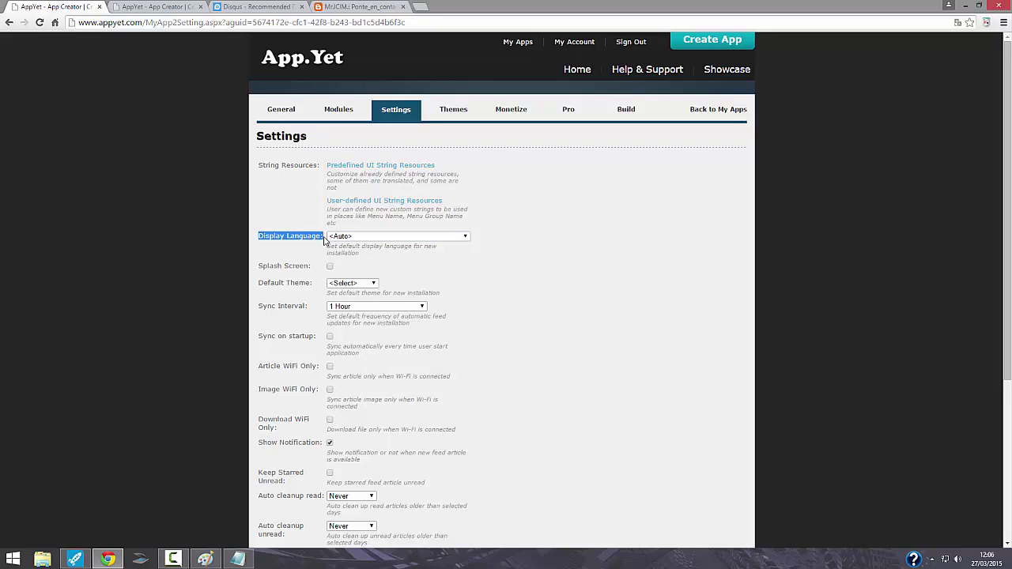
left_click(463, 241)
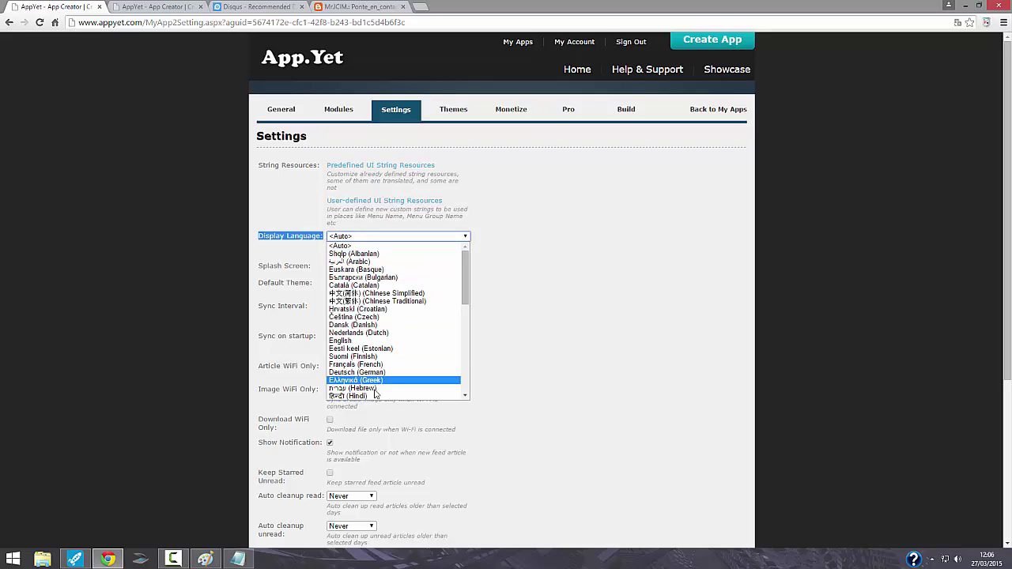
scroll(419, 326, "down", 1)
scroll(419, 326, "down", 8)
scroll(419, 326, "up", 10)
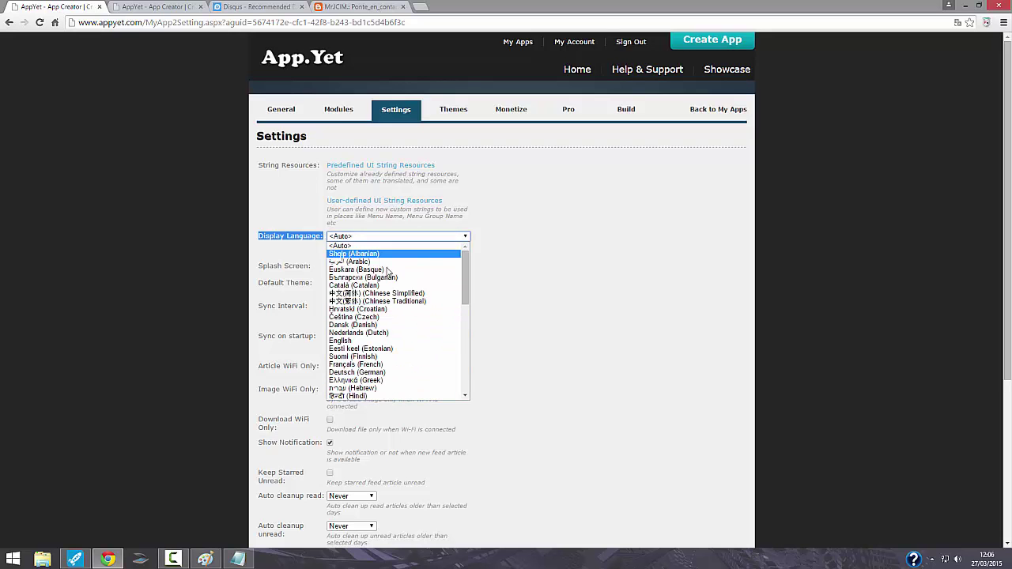
scroll(411, 339, "down", 10)
scroll(408, 380, "up", 10)
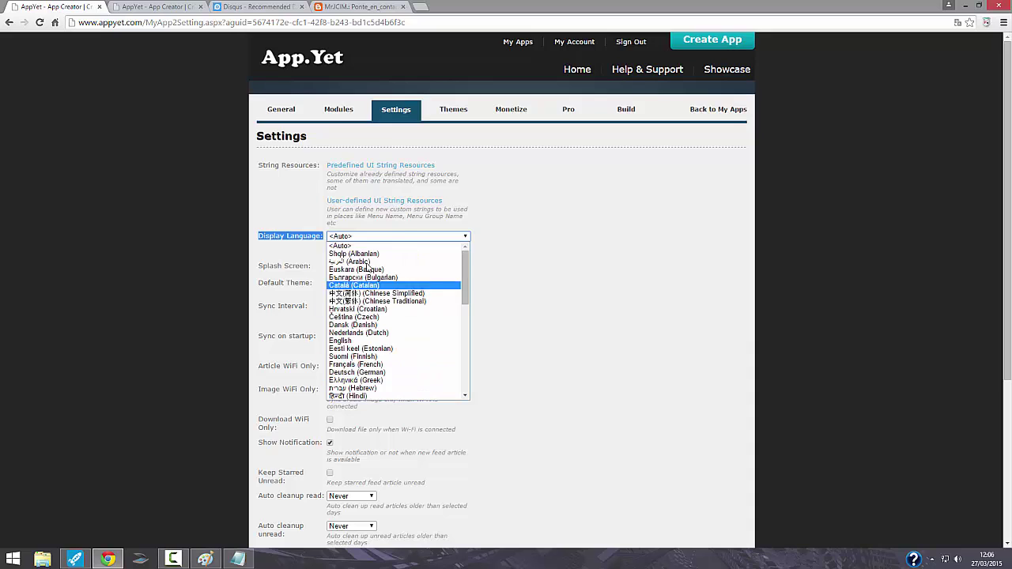
left_click(376, 247)
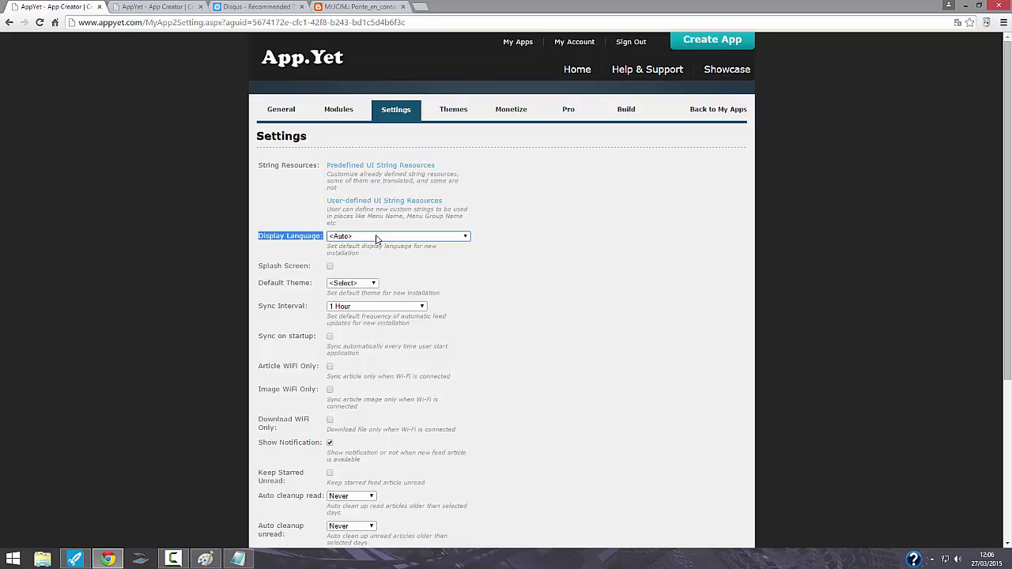
Set the app's default theme for new installations to Dark Theme.
left_click_drag(376, 238, 287, 267)
left_click(307, 267)
left_click(318, 271)
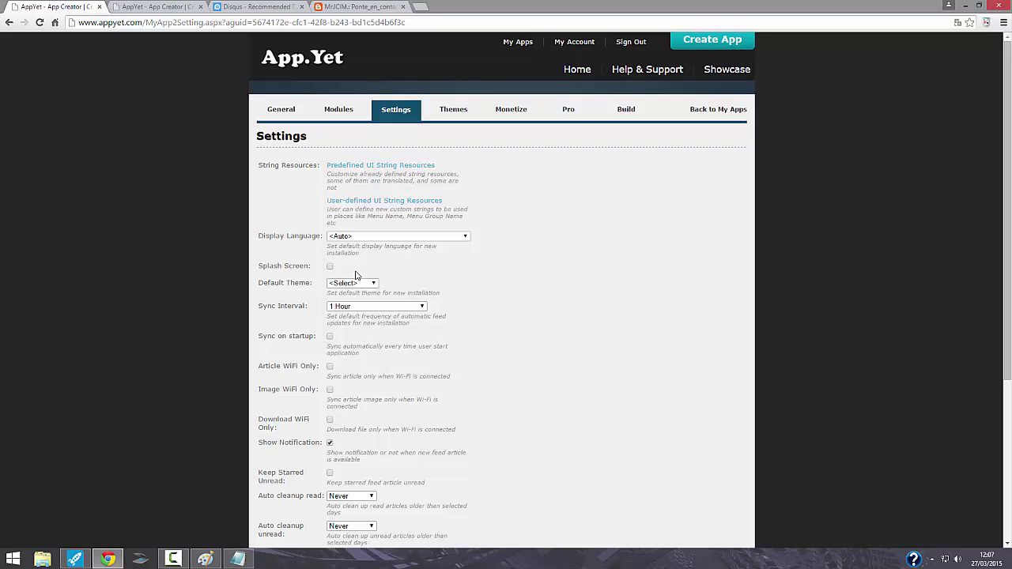
left_click_drag(314, 286, 245, 288)
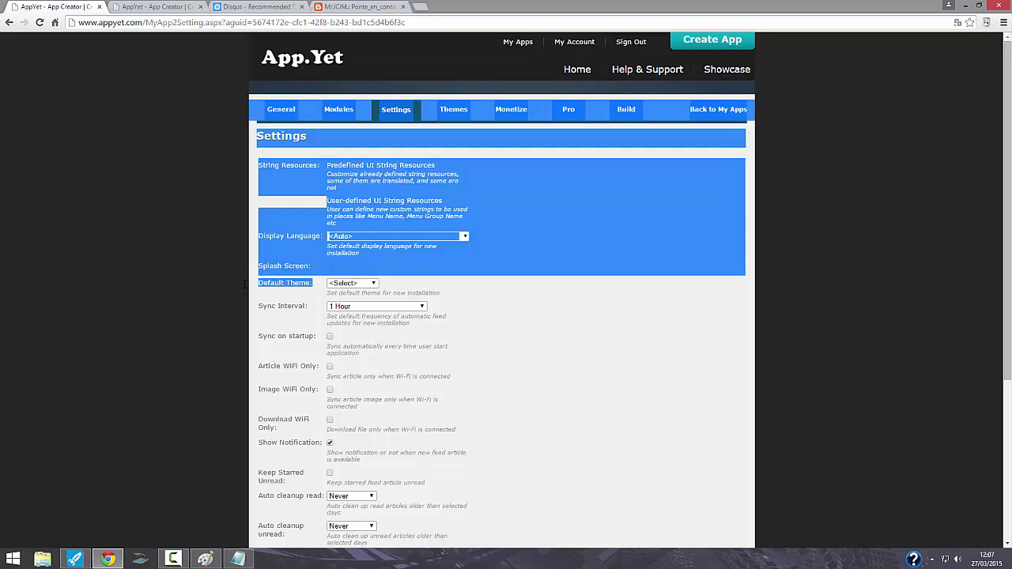
left_click(352, 283)
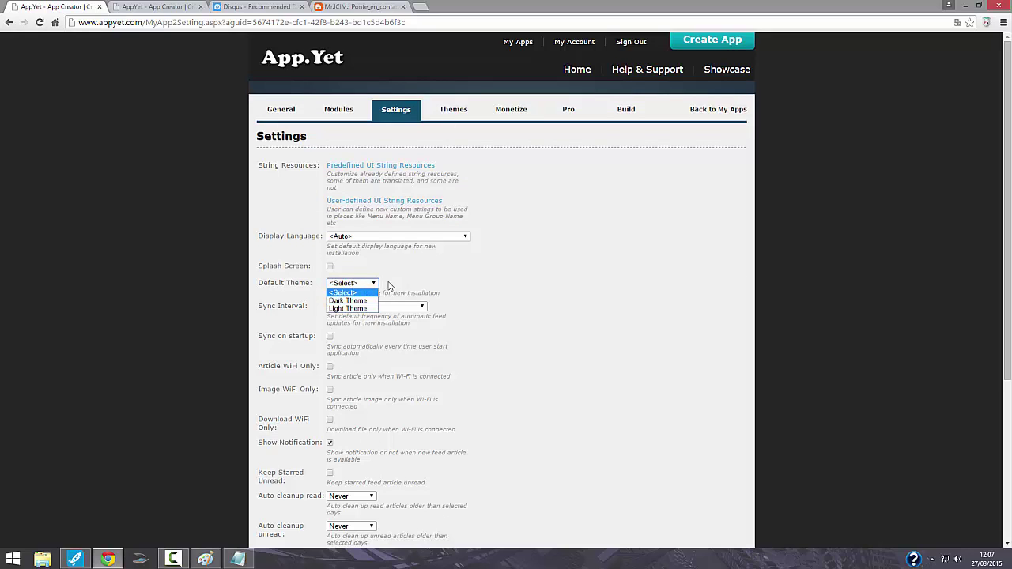
left_click(358, 301)
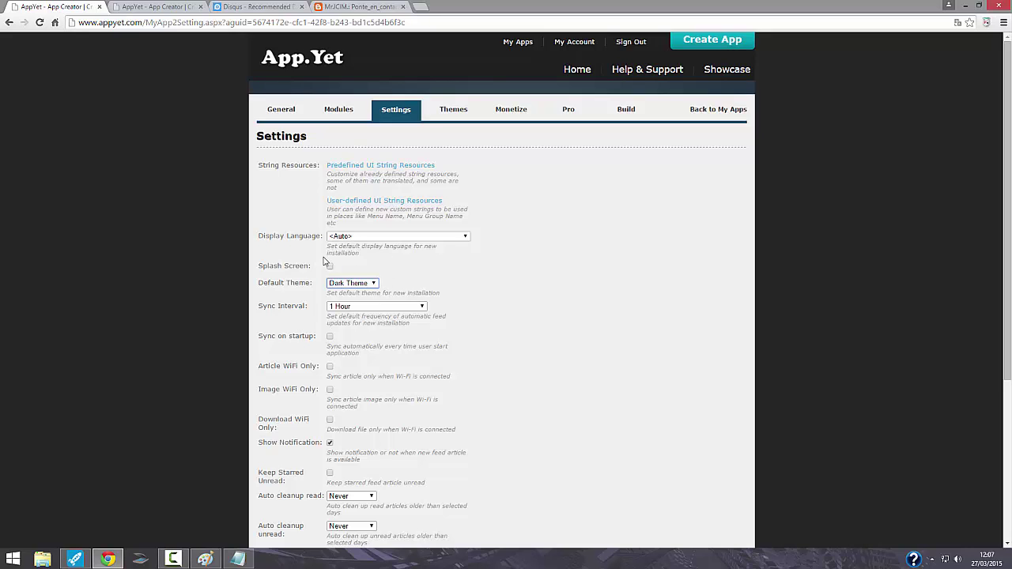
Set the Sync Interval for automatic feed updates to 24 Hours.
left_click_drag(258, 307, 310, 305)
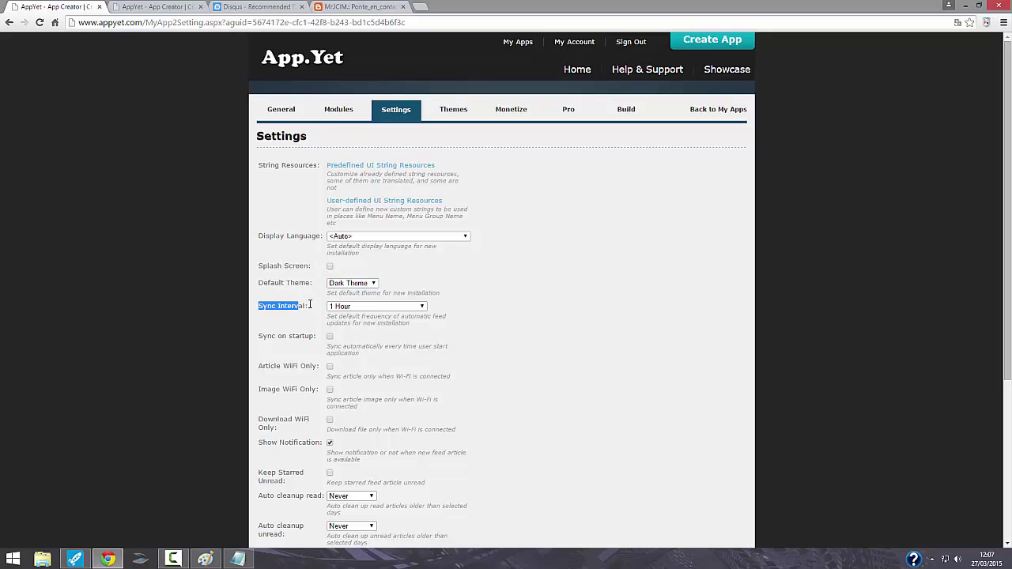
left_click(323, 307)
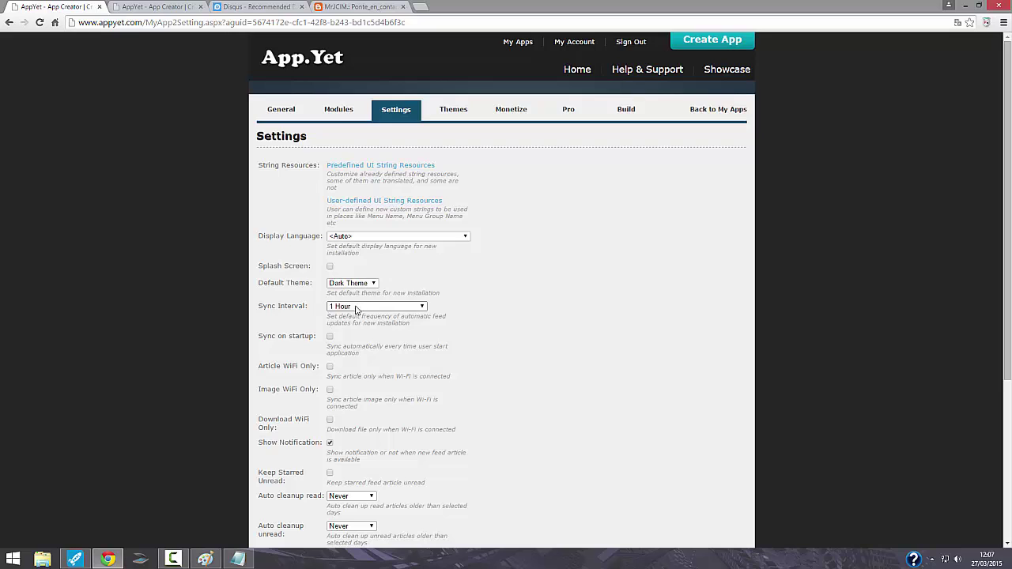
left_click(418, 309)
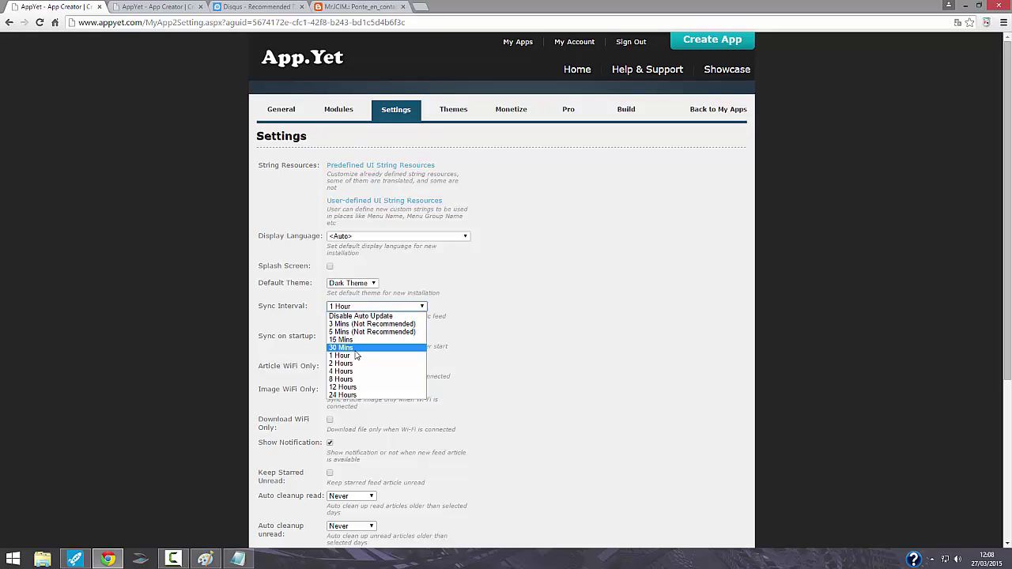
left_click(360, 394)
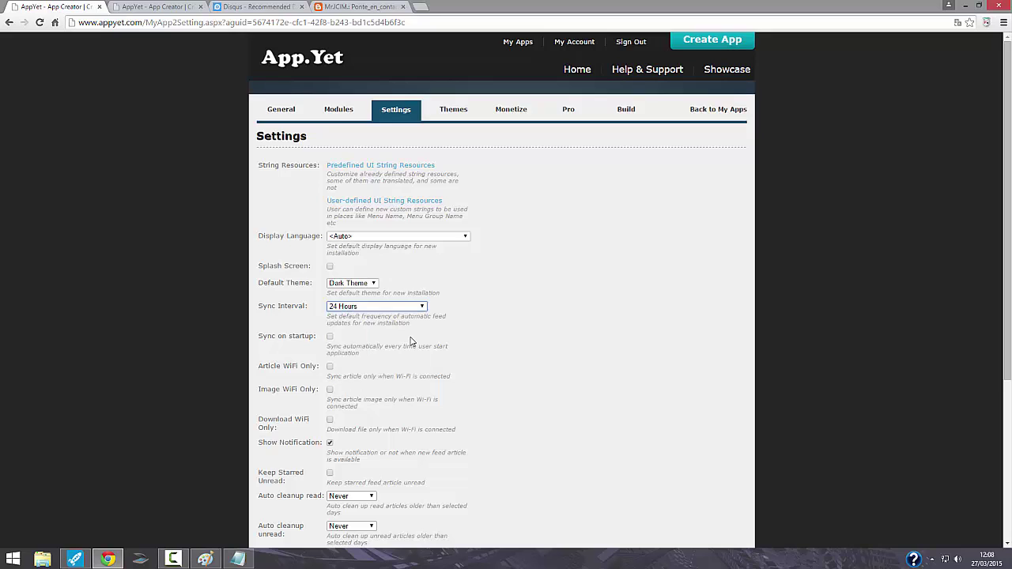
Examine the Sync on startup, WiFi-only, Show Notification and Keep Starred Unread options, along with the available sync intervals.
left_click_drag(257, 335, 318, 345)
left_click(324, 343)
left_click(407, 307)
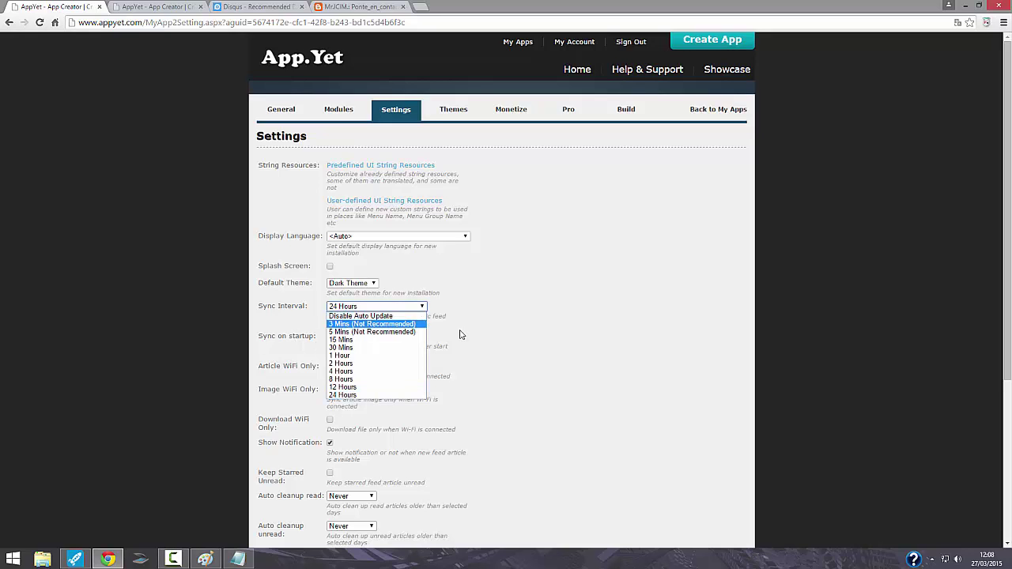
left_click(522, 345)
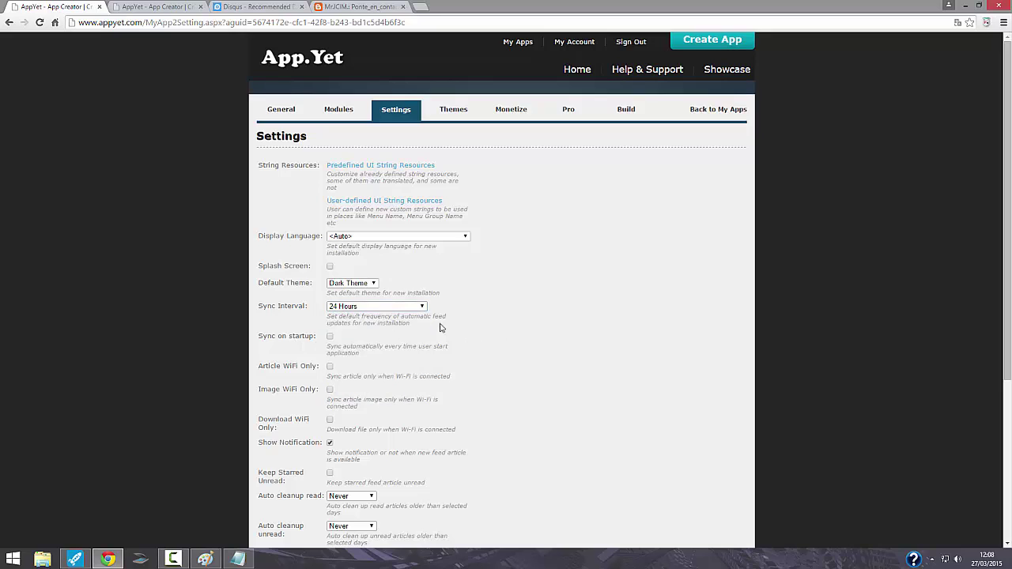
left_click(330, 337)
left_click(330, 390)
scroll(342, 399, "down", 2)
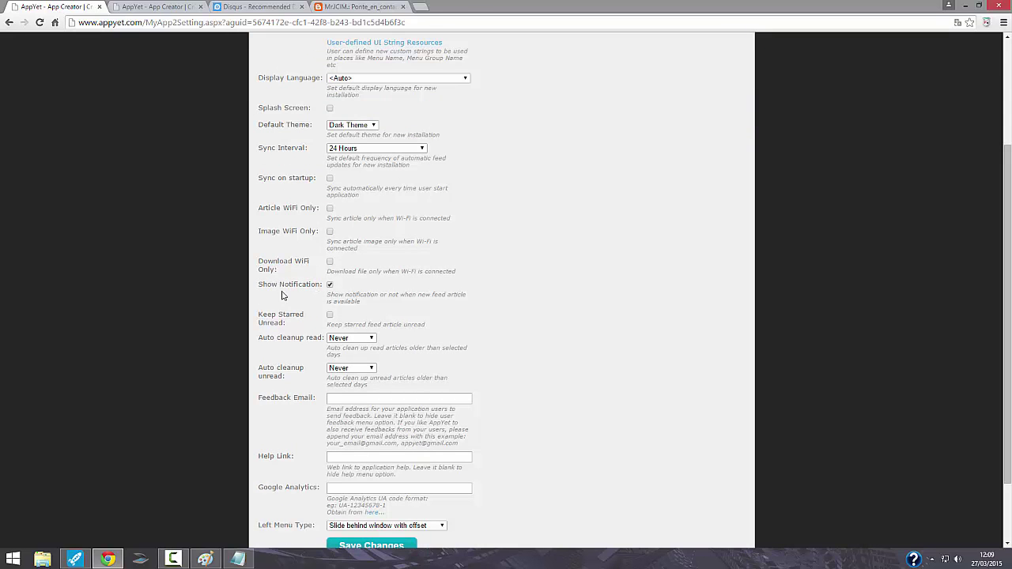
left_click_drag(259, 285, 330, 289)
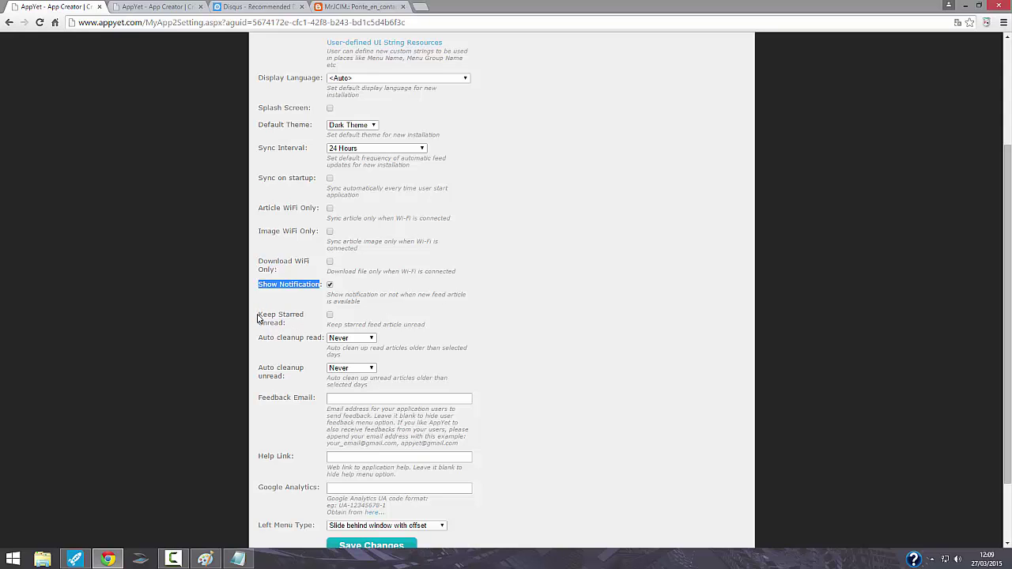
left_click_drag(258, 315, 300, 324)
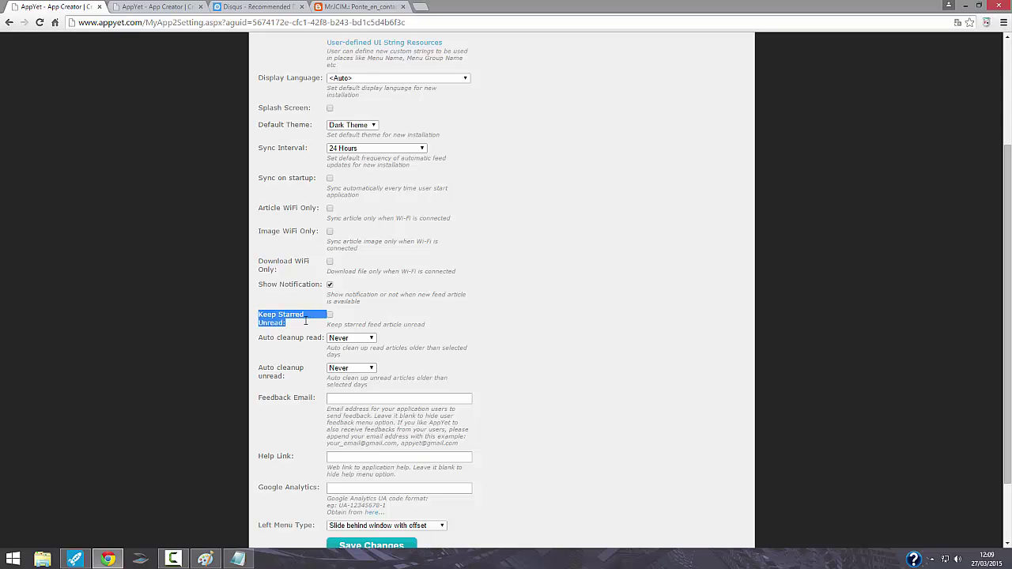
left_click(297, 326)
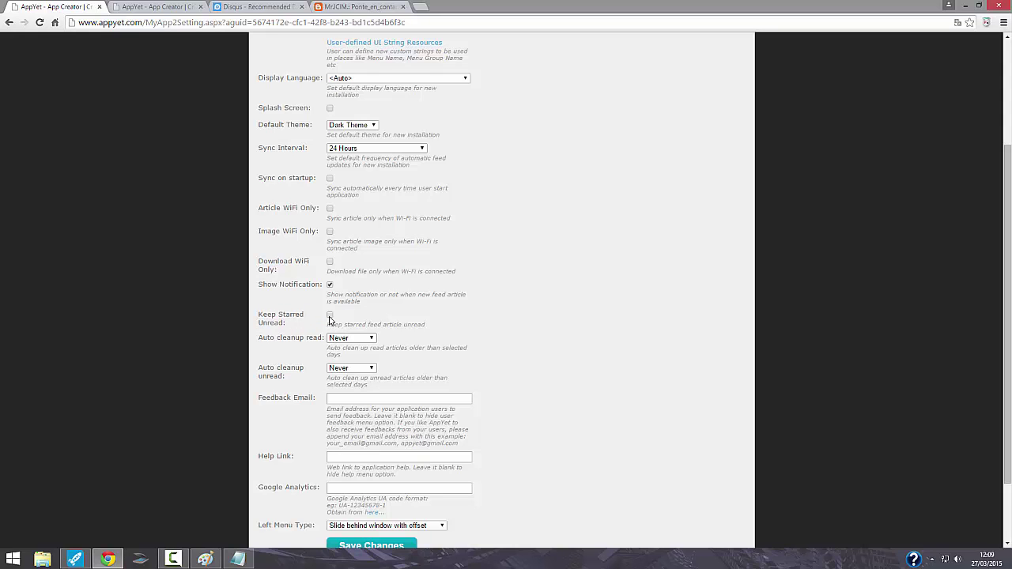
left_click(329, 315)
left_click(329, 315)
Review both auto cleanup settings and set Auto cleanup read to Four weeks.
left_click_drag(253, 339, 329, 343)
left_click(311, 338)
left_click(370, 338)
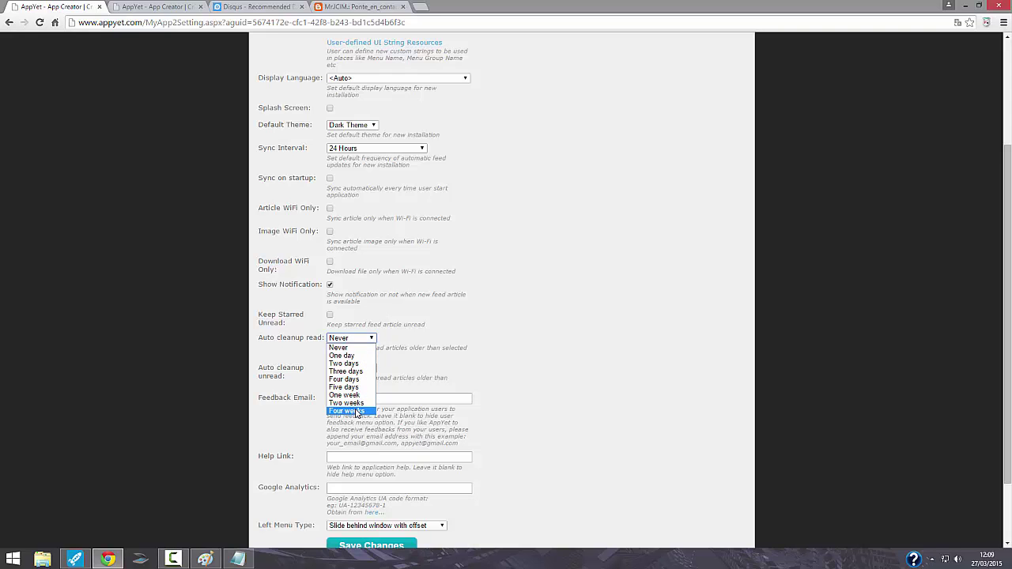
left_click(440, 345)
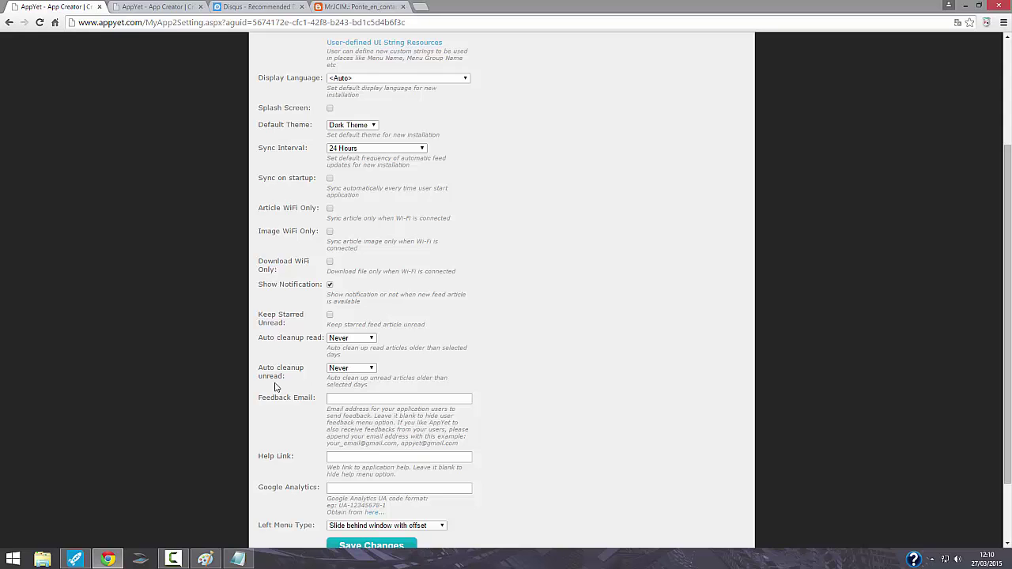
left_click_drag(258, 372, 324, 374)
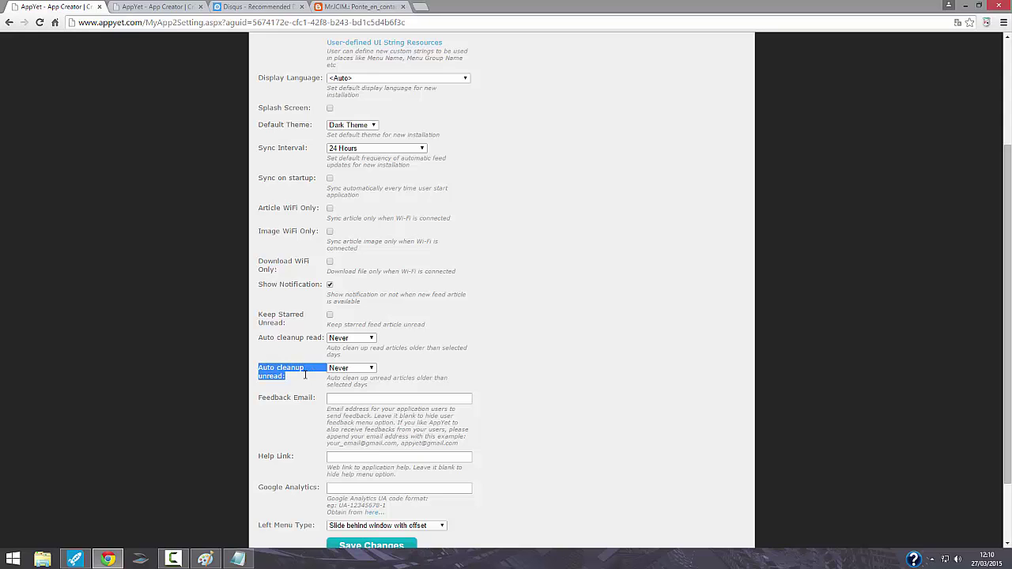
left_click(305, 379)
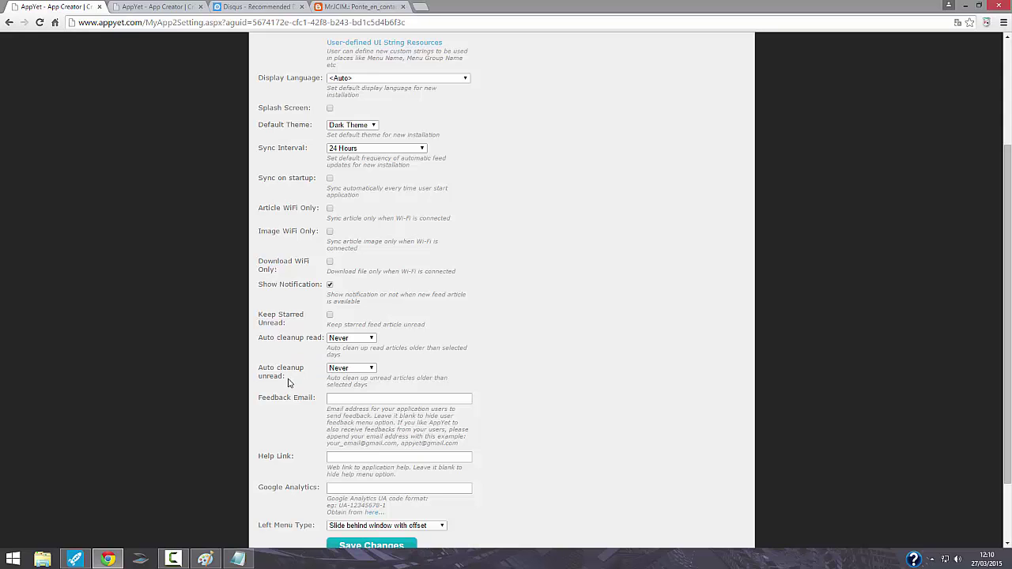
left_click(369, 370)
left_click(371, 373)
left_click(371, 339)
left_click(363, 381)
left_click(373, 340)
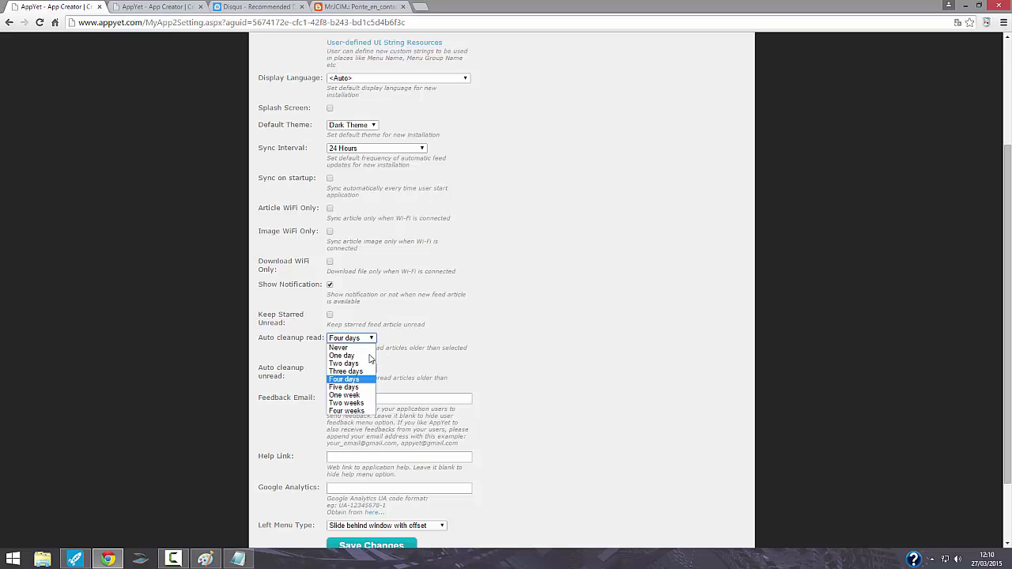
left_click(362, 412)
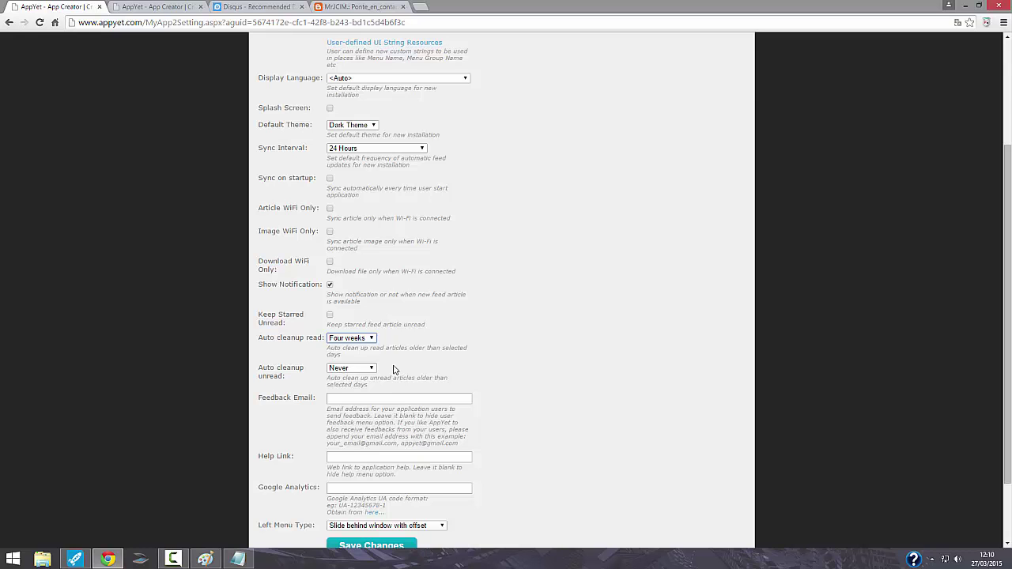
Review the Feedback Email, Help Link and Google Analytics fields of the app settings.
left_click(260, 399)
left_click_drag(260, 399, 324, 398)
left_click(328, 399)
left_click(325, 398)
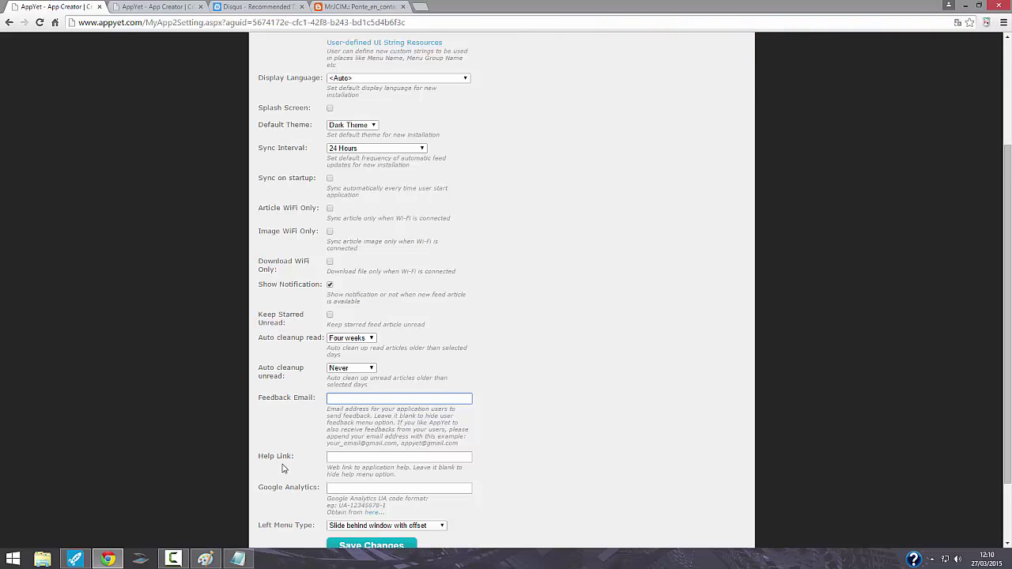
left_click_drag(259, 456, 345, 460)
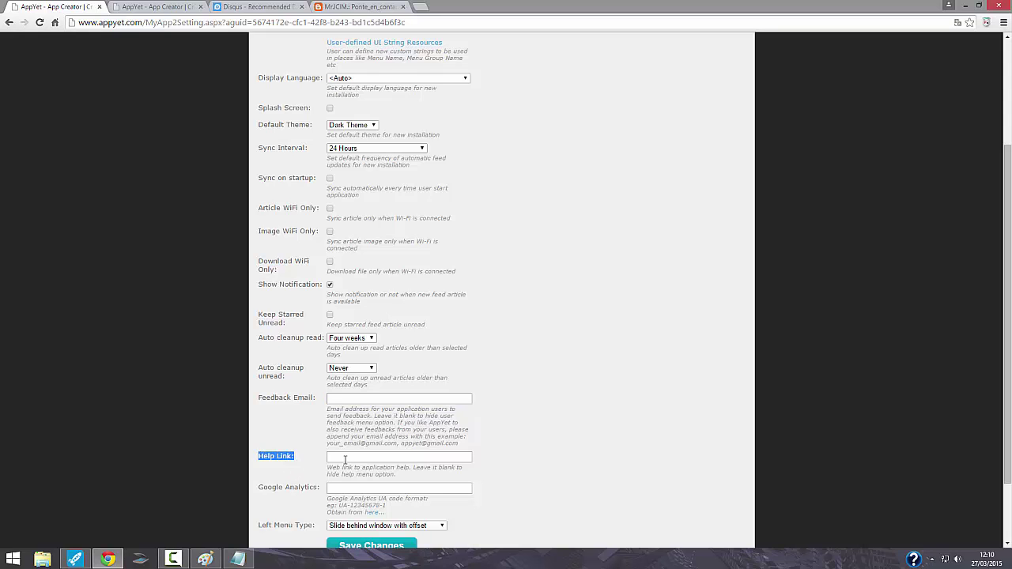
left_click(345, 459)
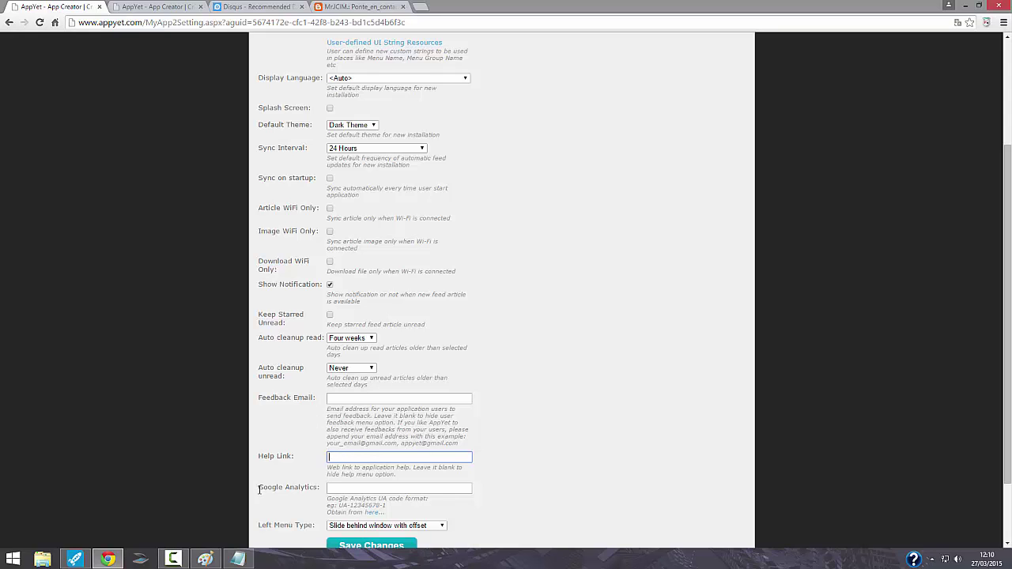
left_click_drag(260, 489, 320, 485)
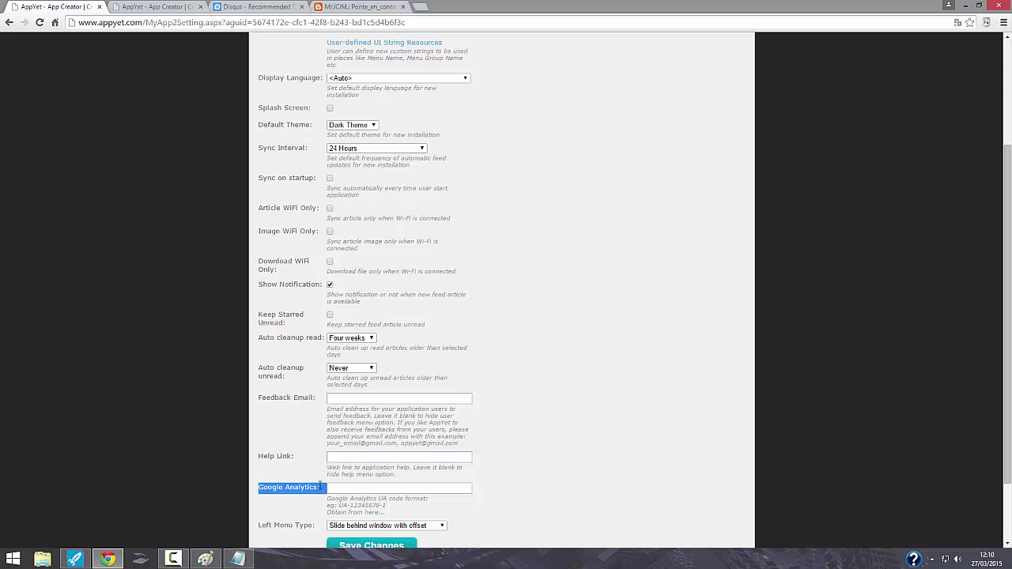
left_click(320, 486)
left_click(354, 488)
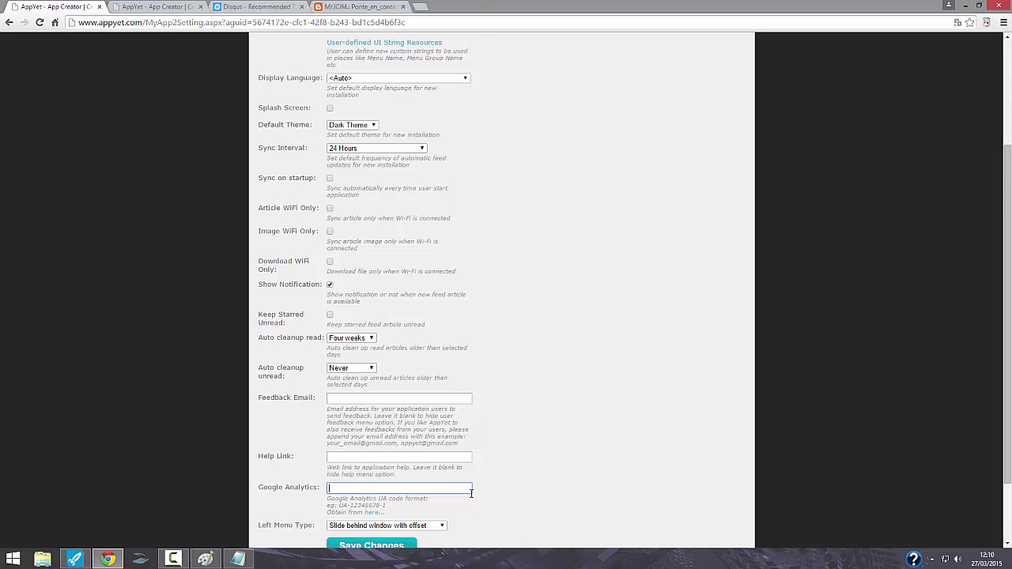
Review the Left Menu Type choices and save the app's settings.
scroll(471, 495, "down", 2)
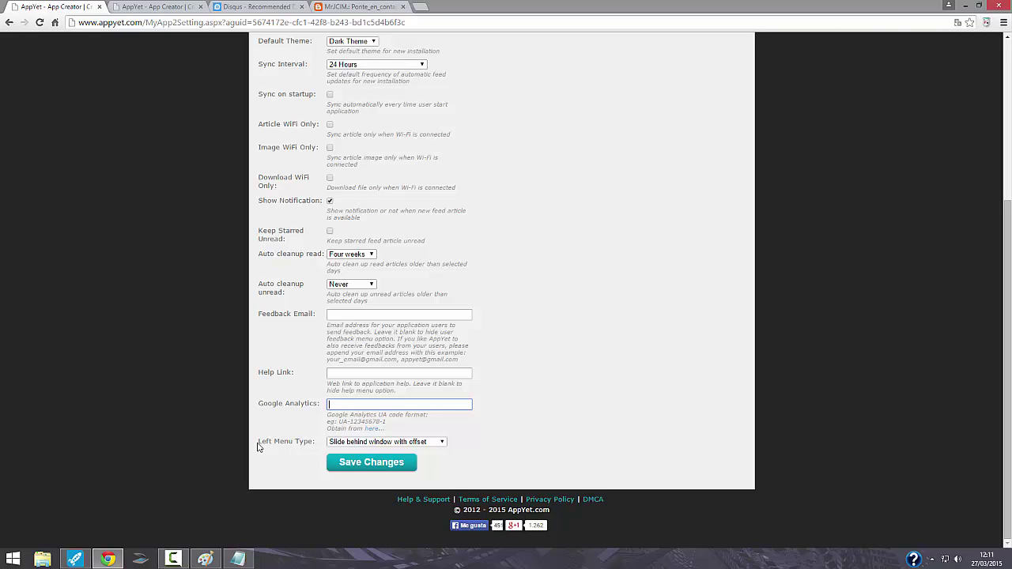
left_click_drag(257, 446, 379, 448)
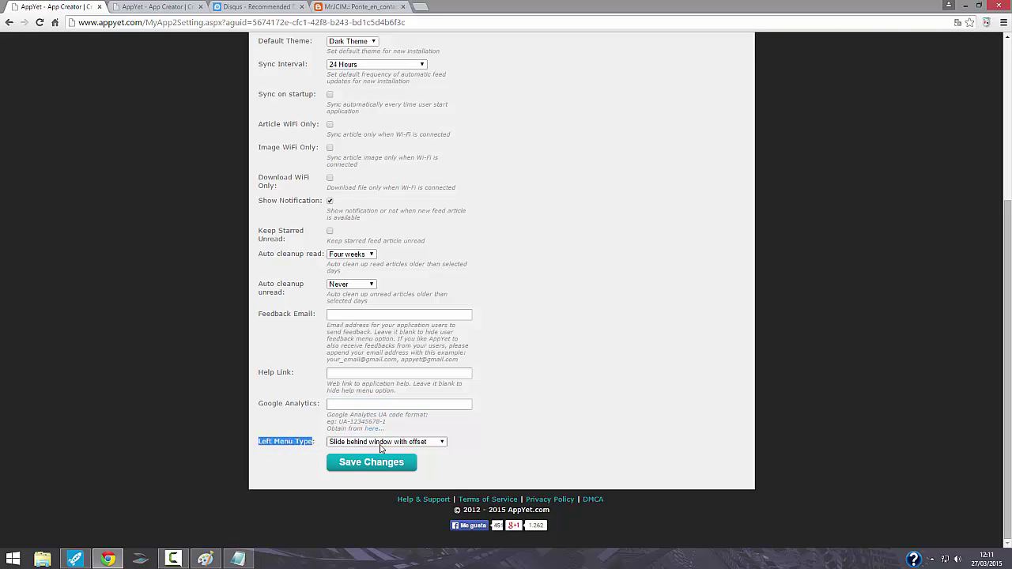
left_click(412, 445)
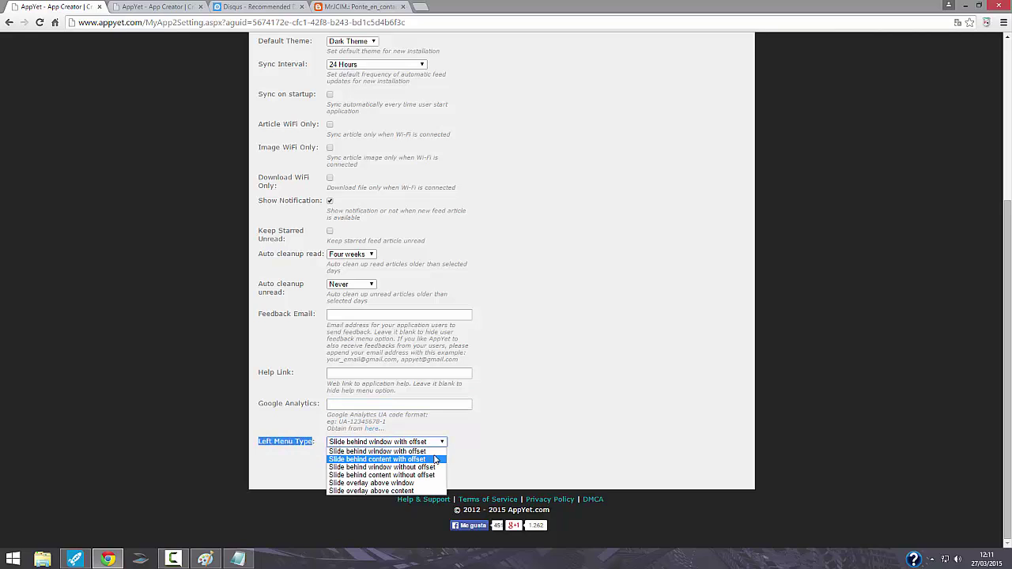
key("Escape")
right_click(500, 439)
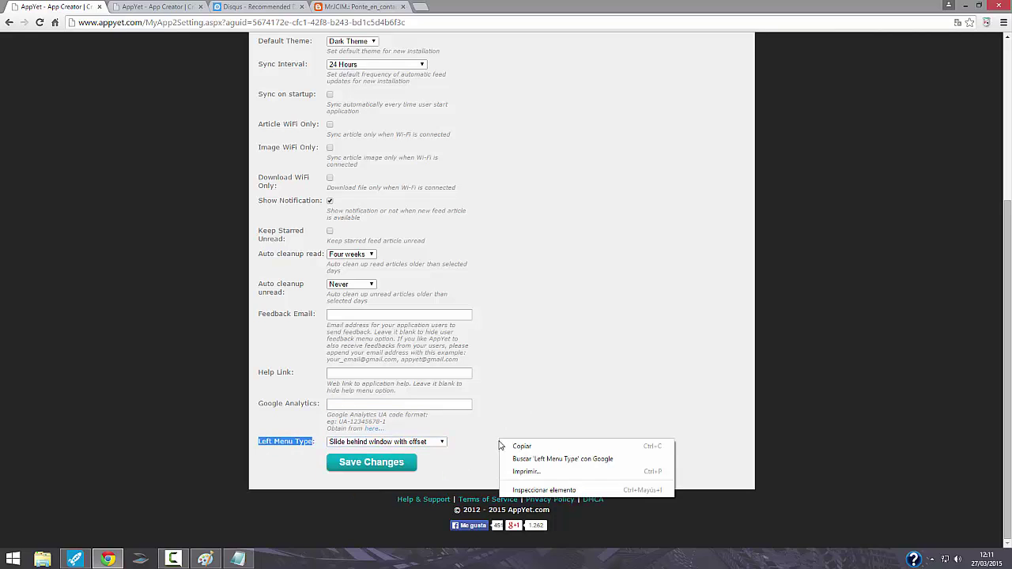
right_click(578, 358)
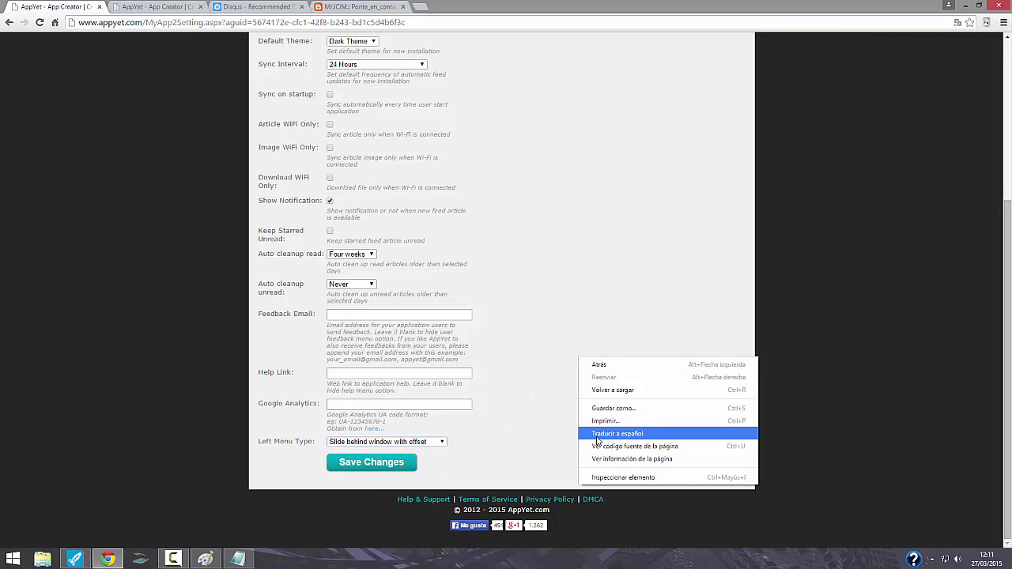
left_click(444, 444)
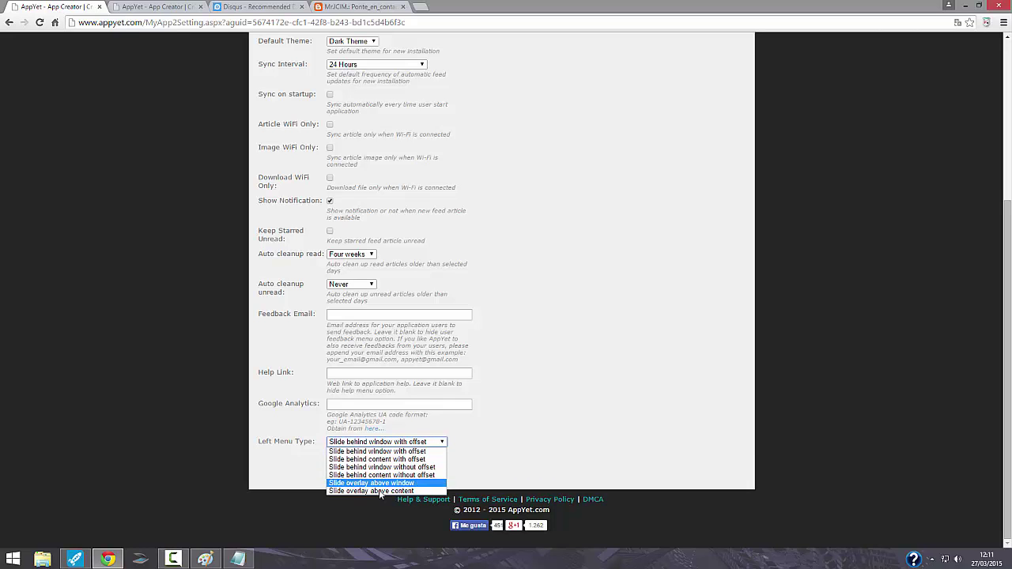
left_click(521, 455)
left_click(368, 466)
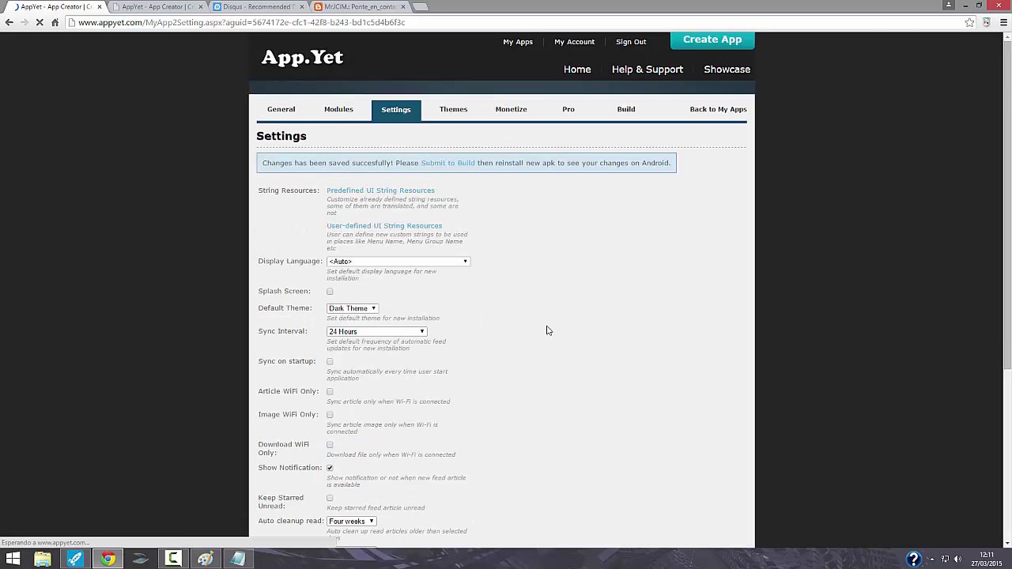
Create a new app theme named juanito based on the predefined Dark Theme template.
left_click(444, 117)
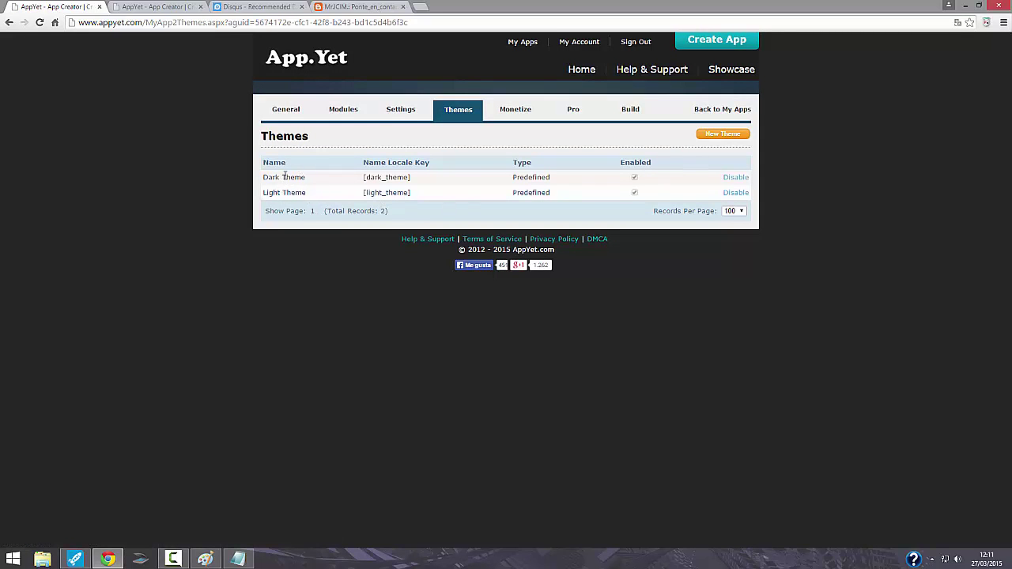
left_click(722, 135)
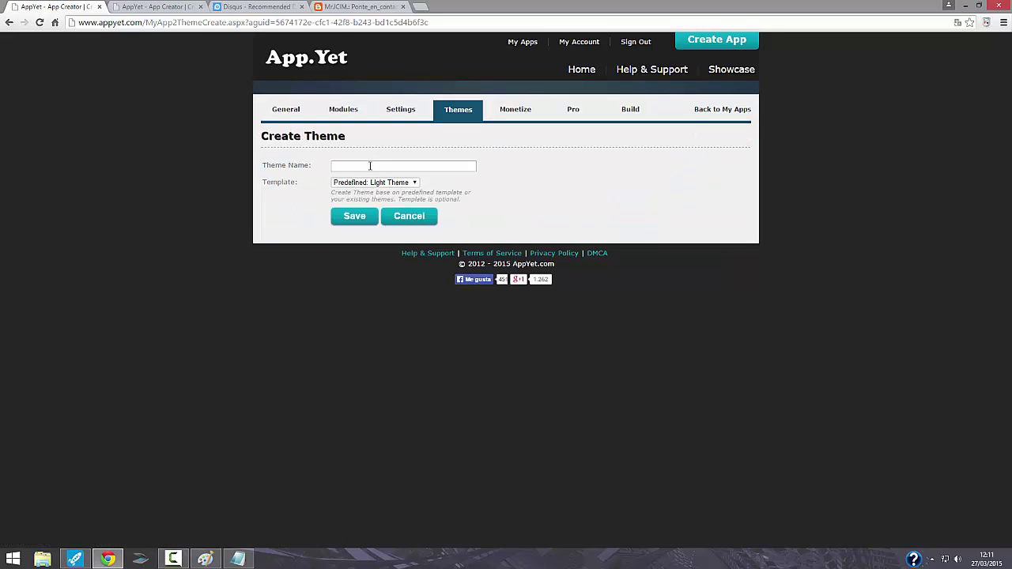
left_click(399, 183)
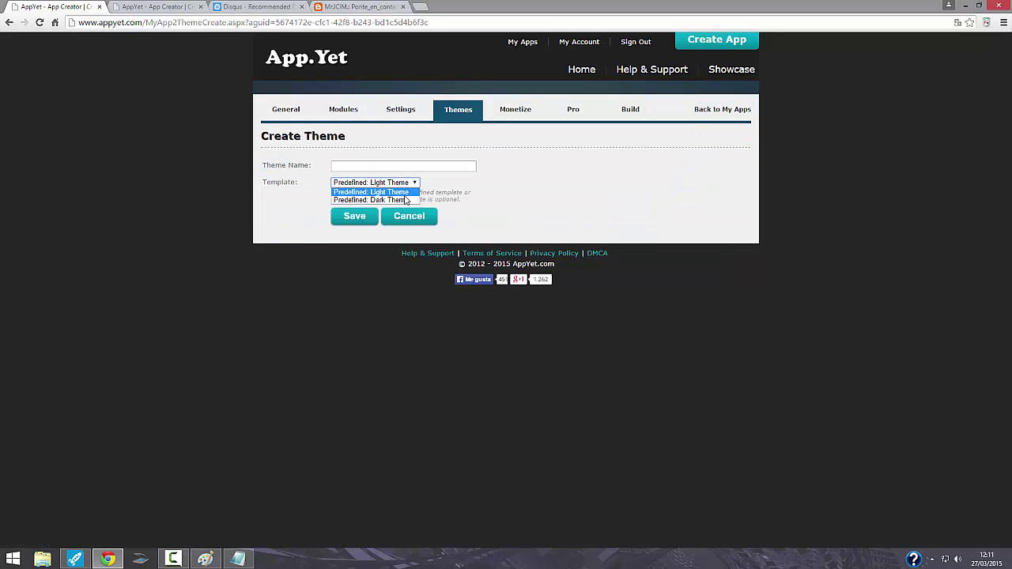
left_click(403, 199)
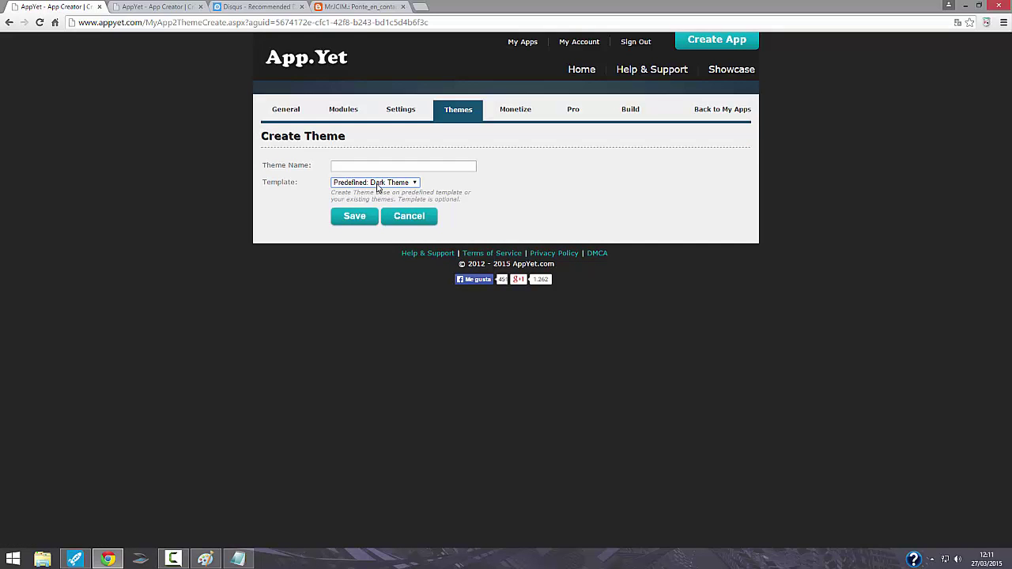
left_click(385, 184)
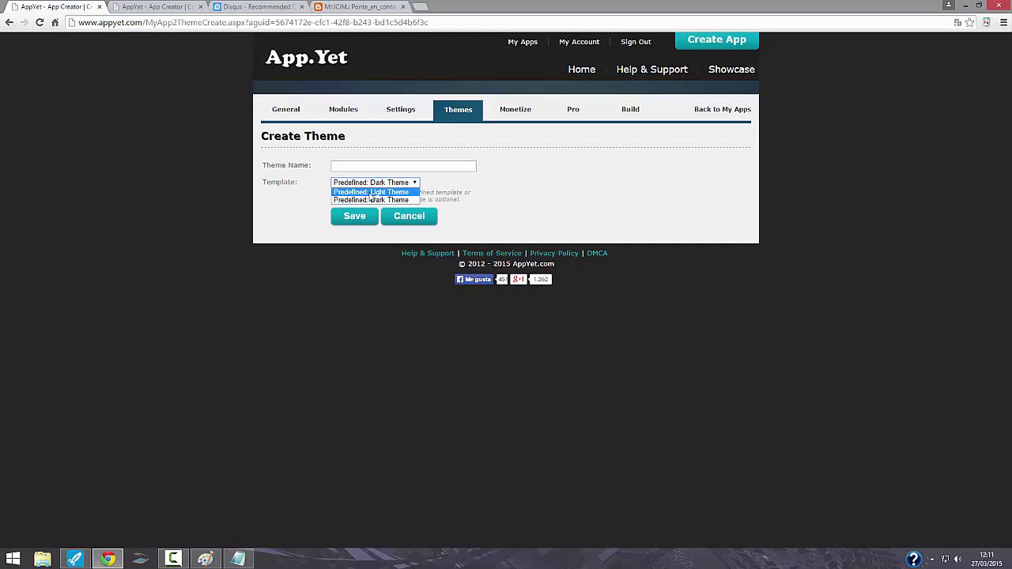
left_click(366, 200)
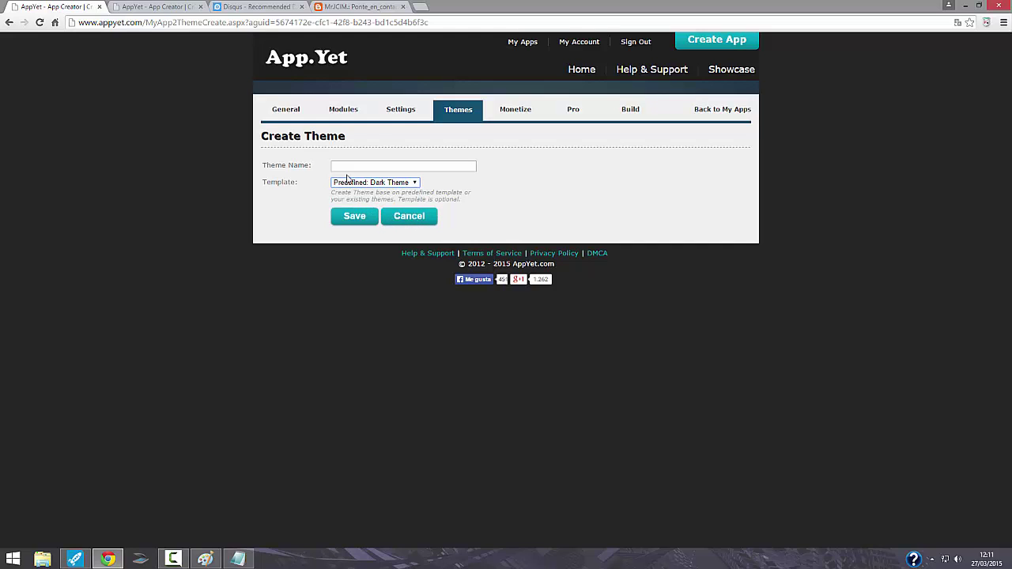
left_click(360, 166)
left_click(345, 221)
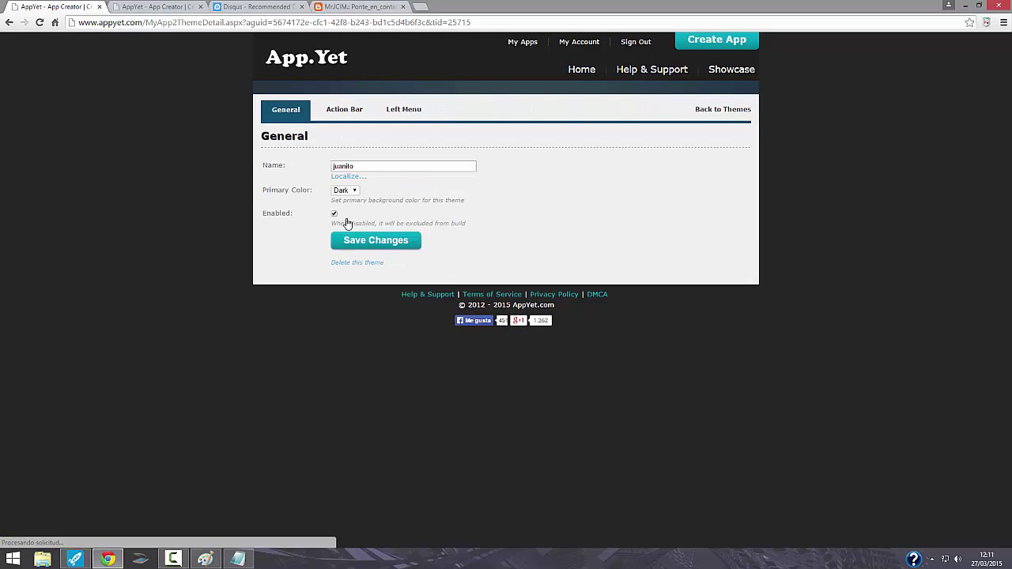
Set the new theme's primary color to Dark and save its general settings.
left_click(348, 190)
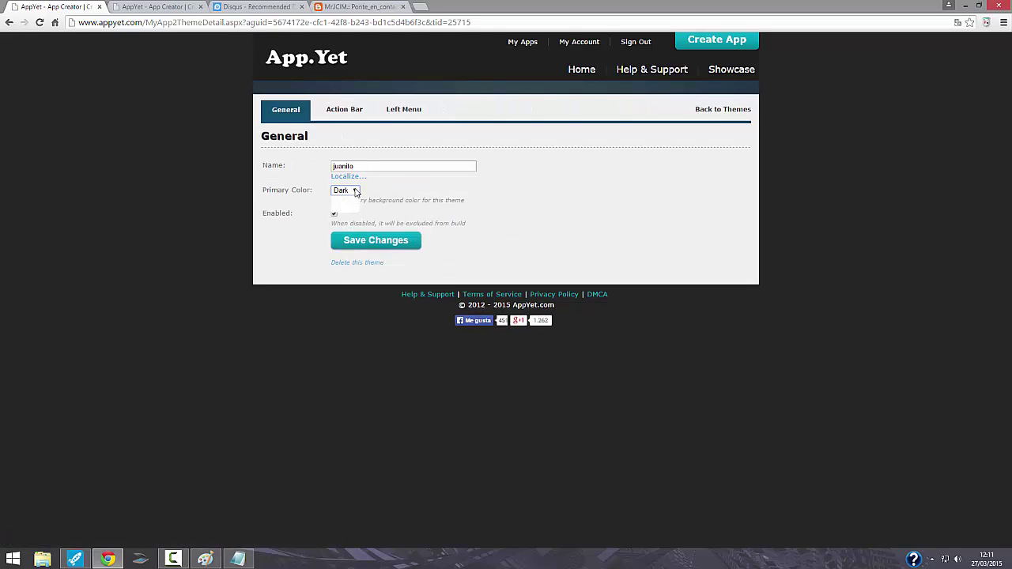
left_click(346, 200)
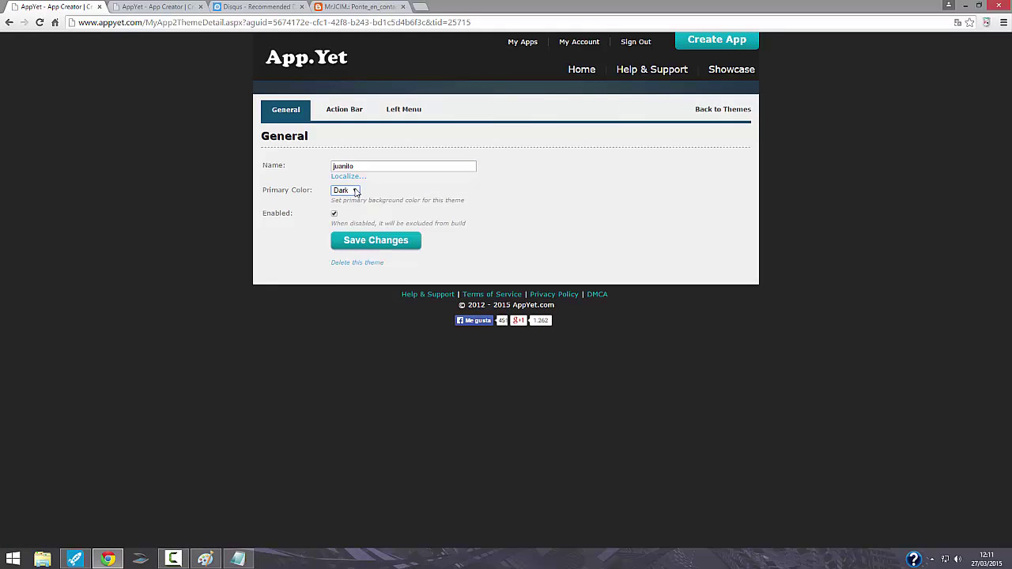
left_click(354, 240)
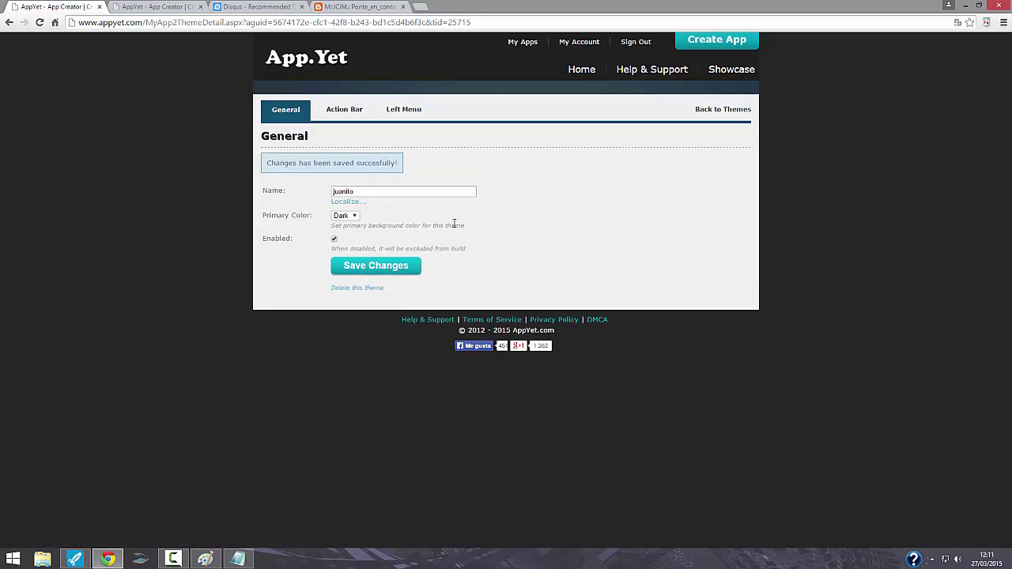
Review the new theme's Action Bar and Left Menu settings, and check its entry in the app's theme list.
left_click(343, 115)
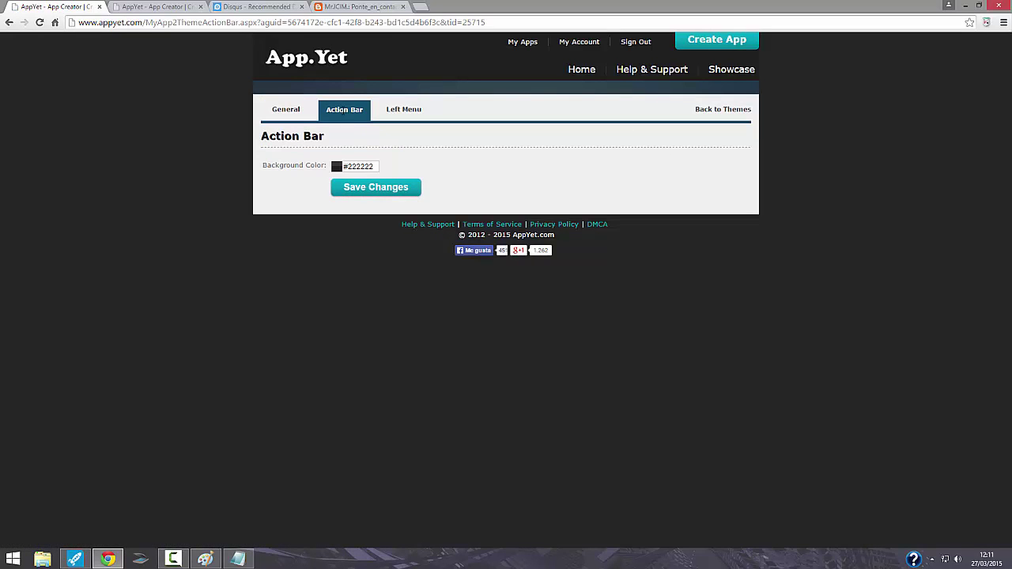
left_click(402, 109)
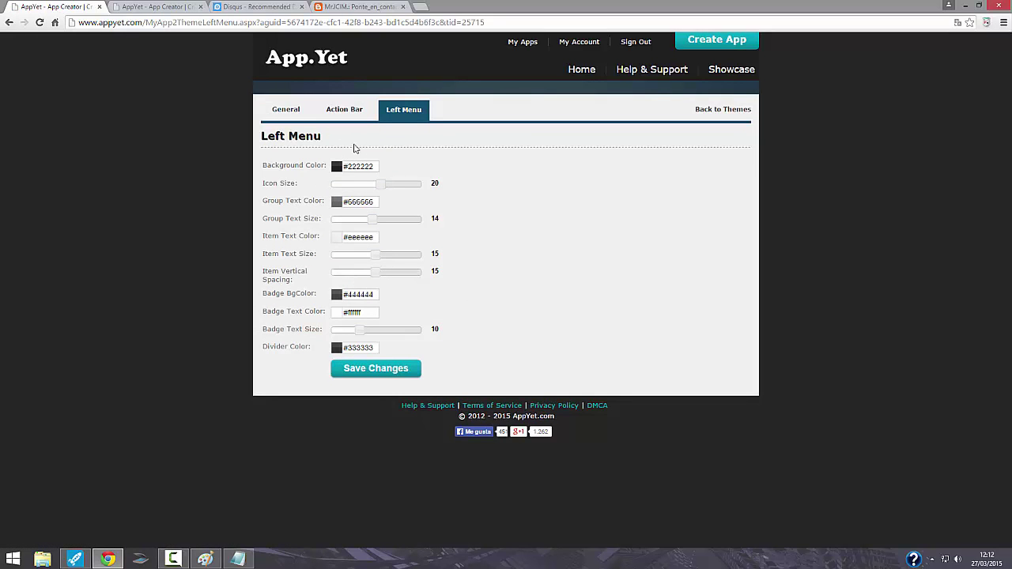
left_click(732, 115)
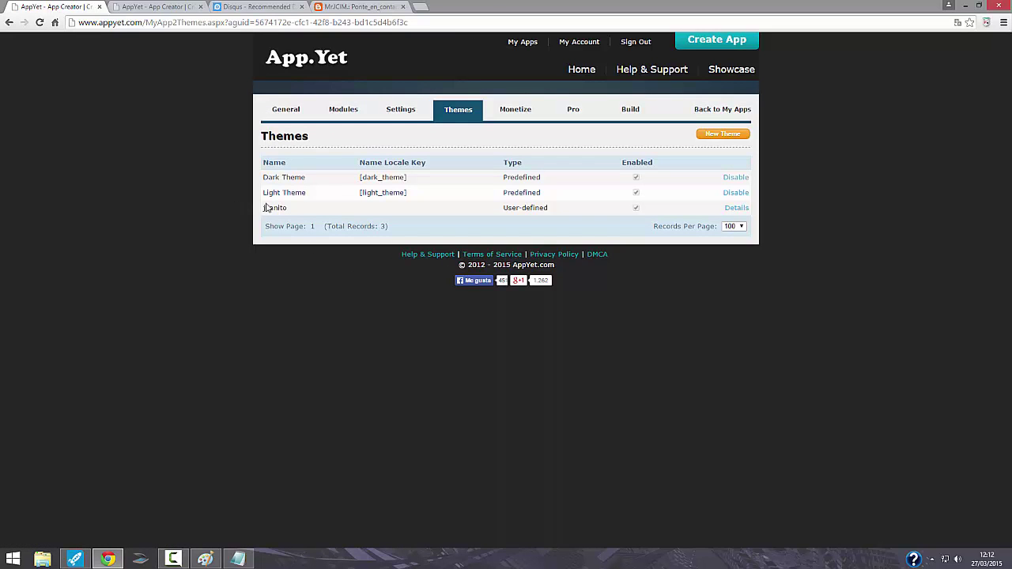
left_click_drag(293, 209, 264, 208)
left_click(425, 205)
Open the app's monetization settings and choose Admob Ad as the ad type.
left_click(513, 115)
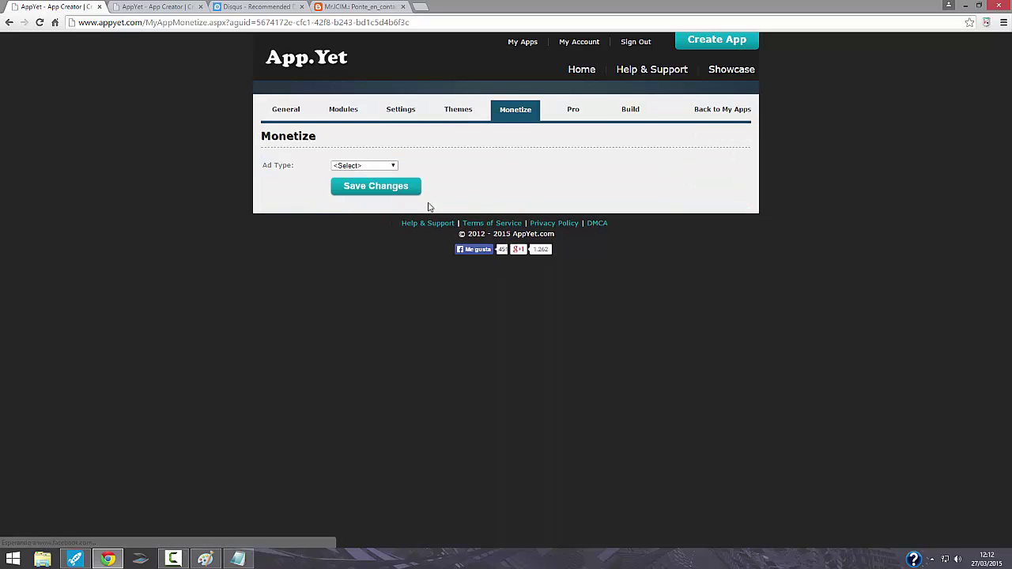
left_click(392, 168)
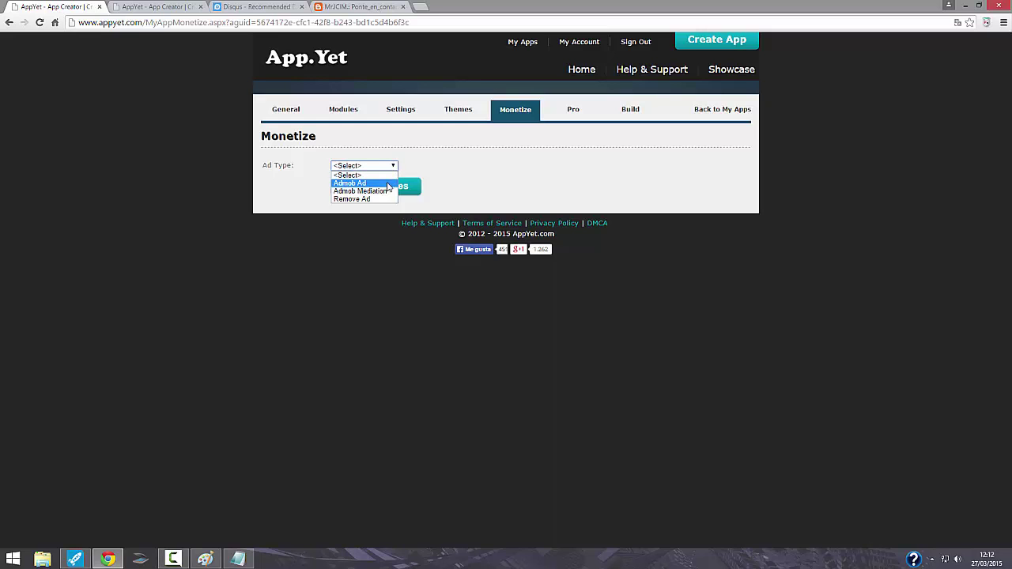
left_click(387, 185)
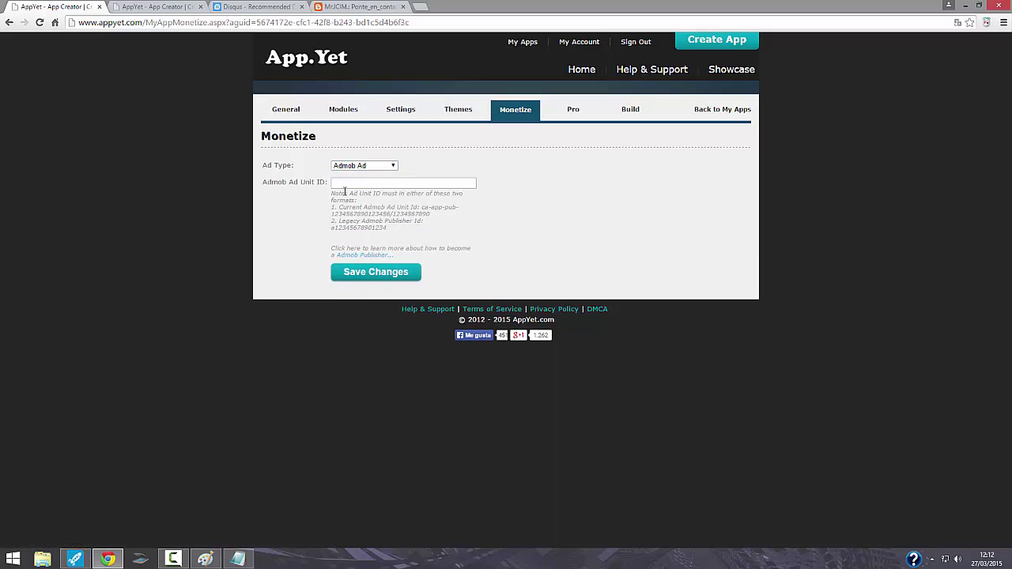
Search Google for admob in a new browser tab and open the official AdMob site.
left_click(417, 7)
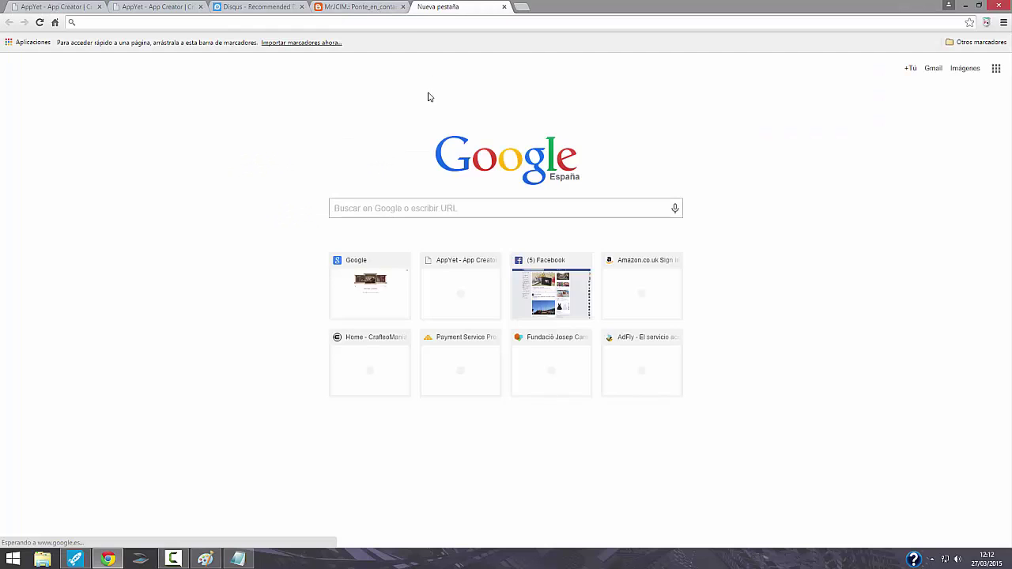
type("admob")
key("Return")
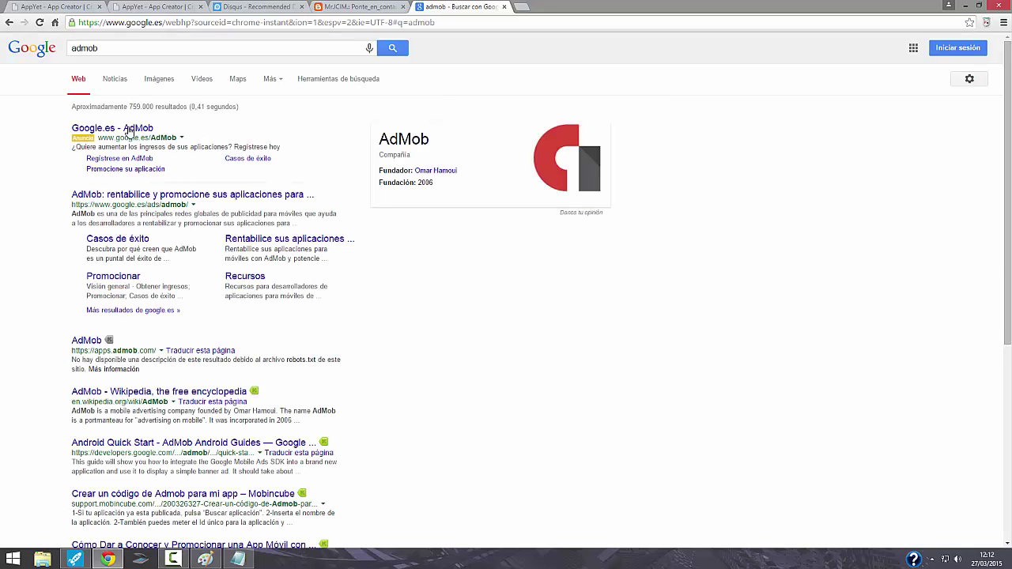
left_click(129, 196)
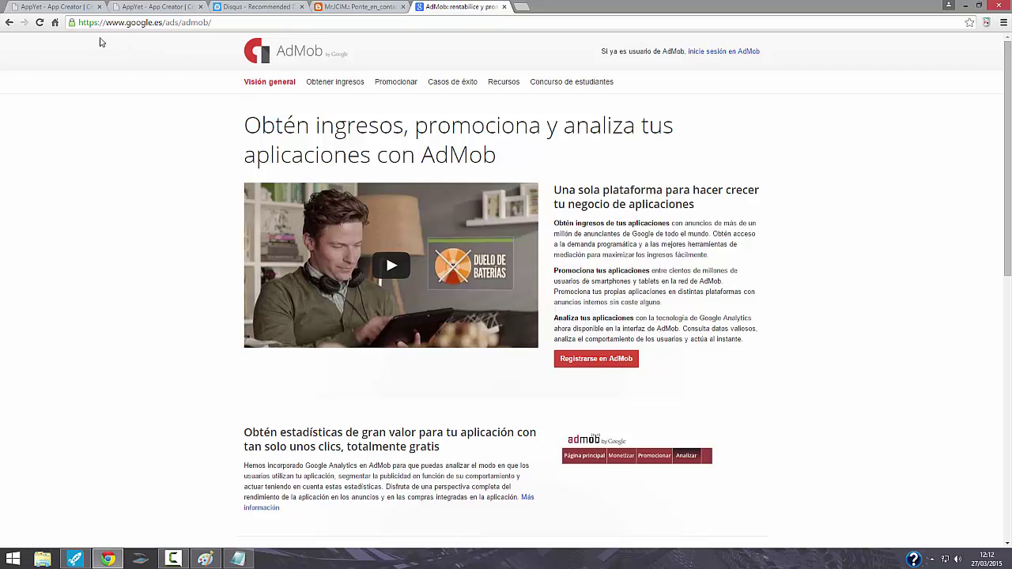
Return to the AppYet monetization page, open its Admob Publisher link in a new tab and look through the AdMob overview.
left_click(71, 6)
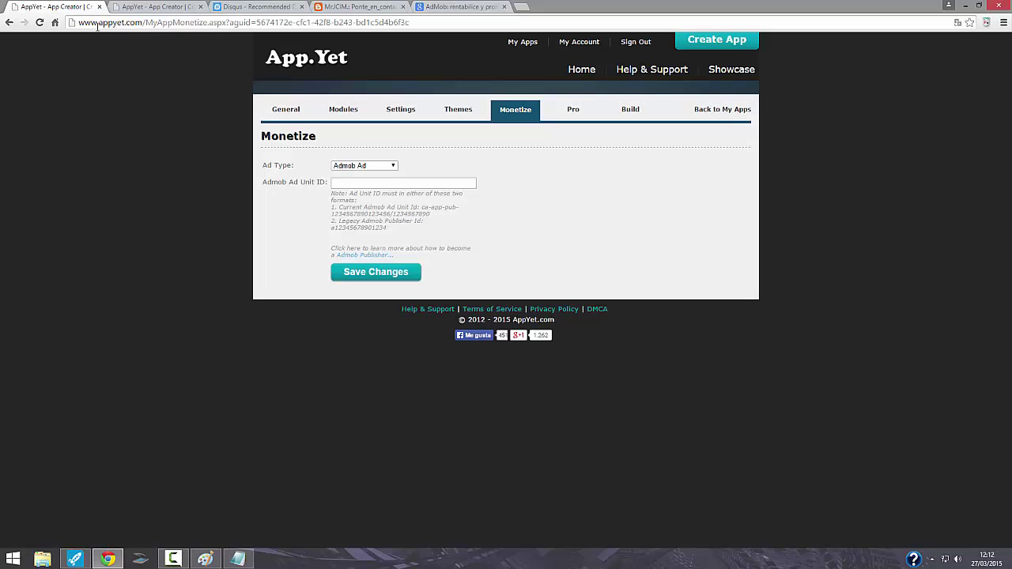
left_click(335, 182)
right_click(379, 257)
left_click(384, 264)
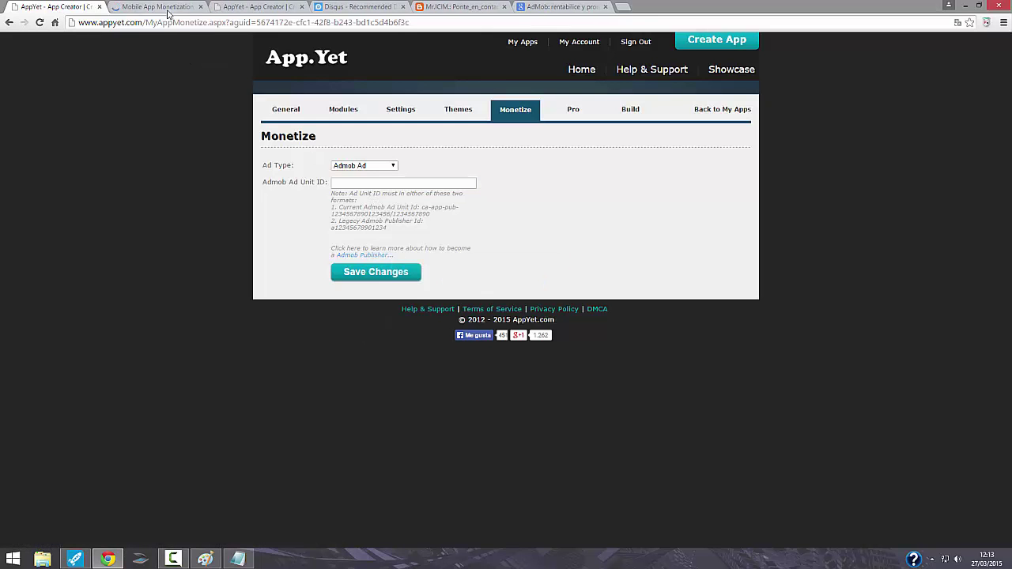
left_click(168, 13)
scroll(721, 206, "down", 1)
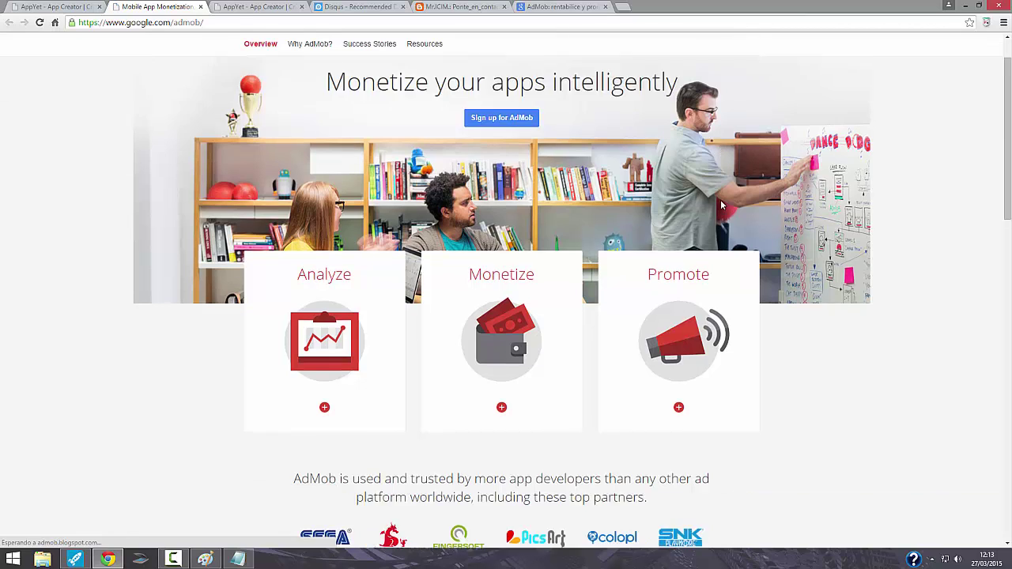
scroll(770, 229, "down", 15)
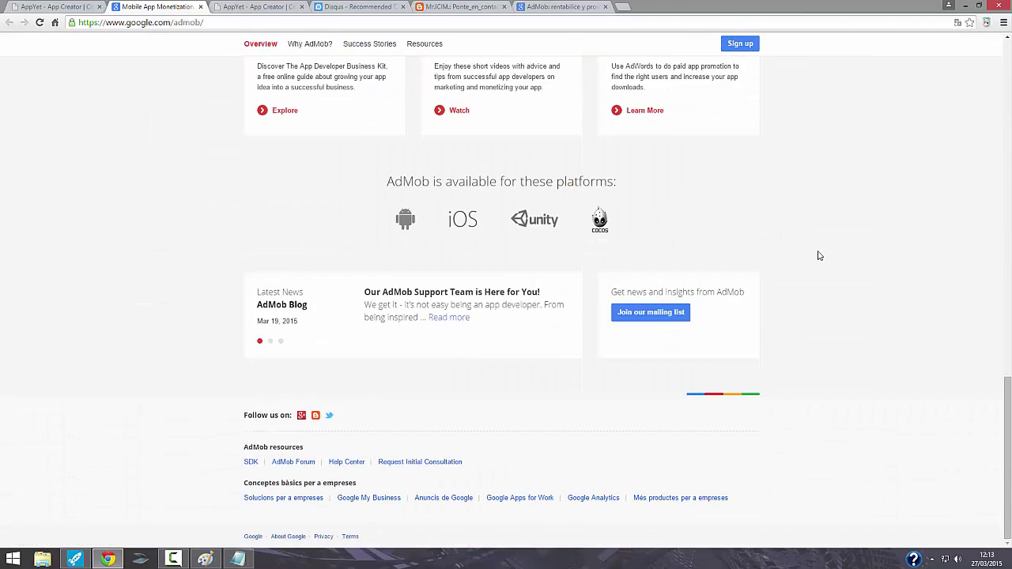
scroll(819, 256, "up", 15)
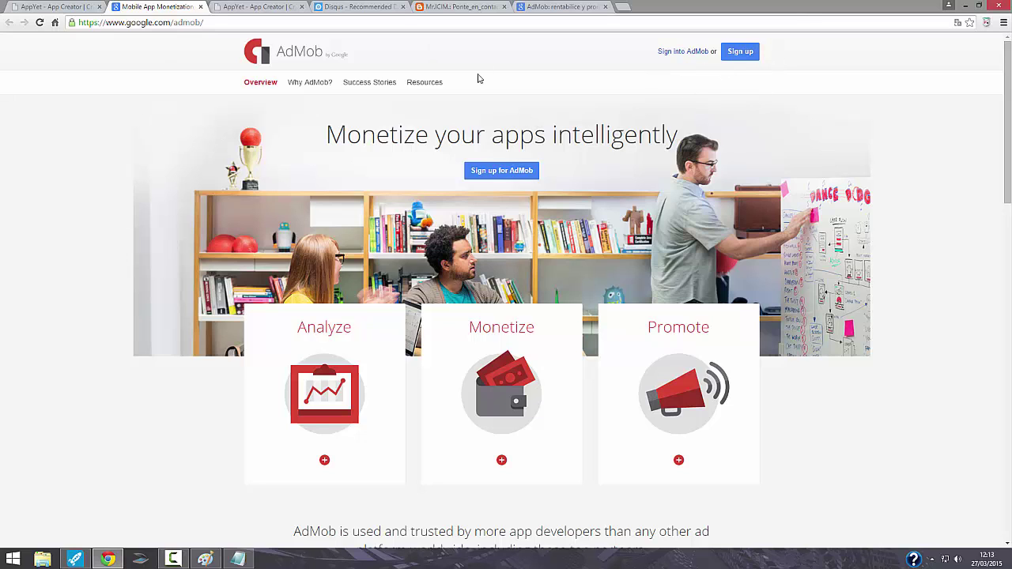
Return to the AppYet monetization page and try to save Remove Ad as the ad type.
left_click(47, 6)
left_click(415, 182)
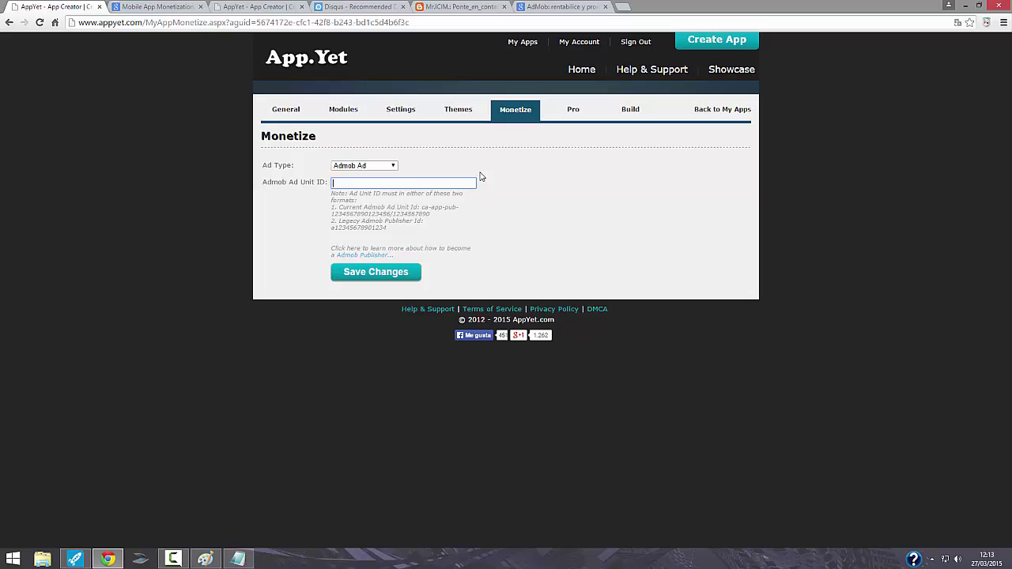
left_click(393, 167)
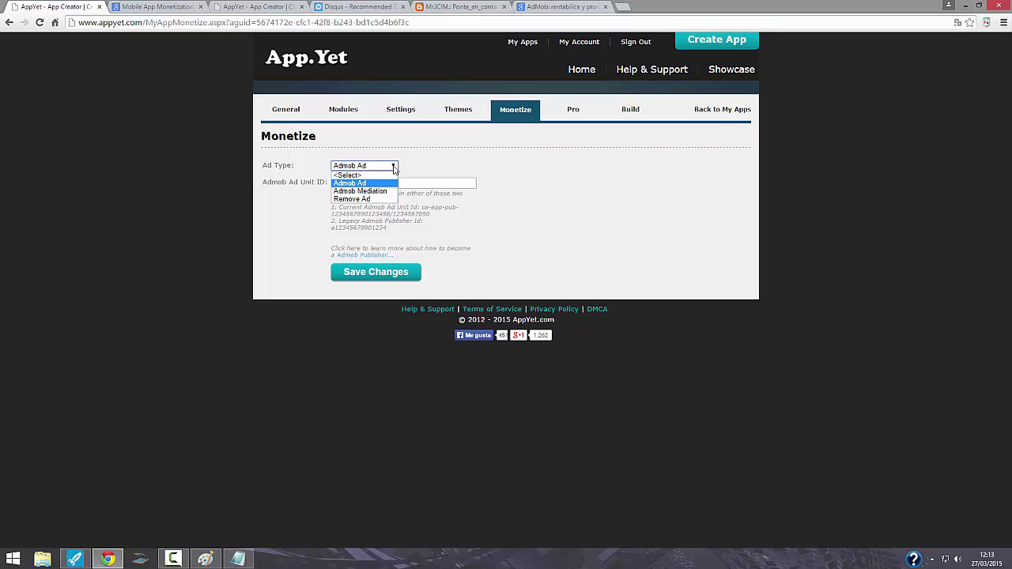
left_click(376, 199)
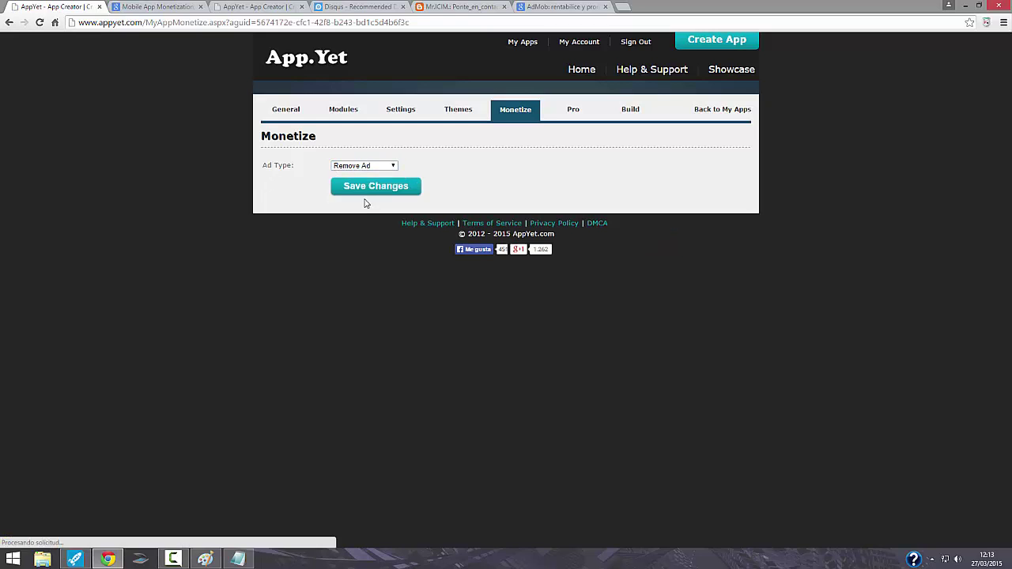
left_click(378, 194)
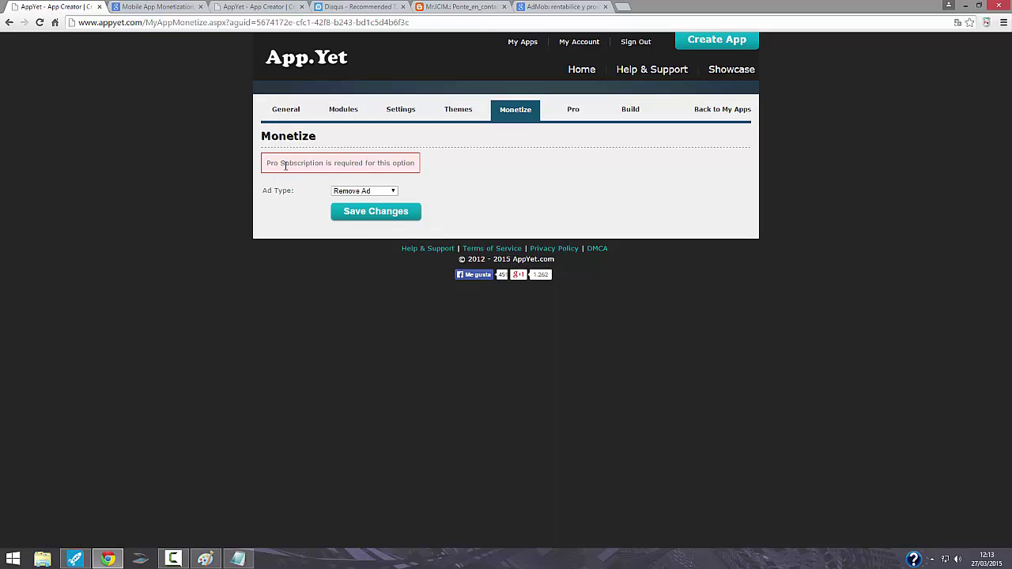
left_click_drag(267, 164, 417, 164)
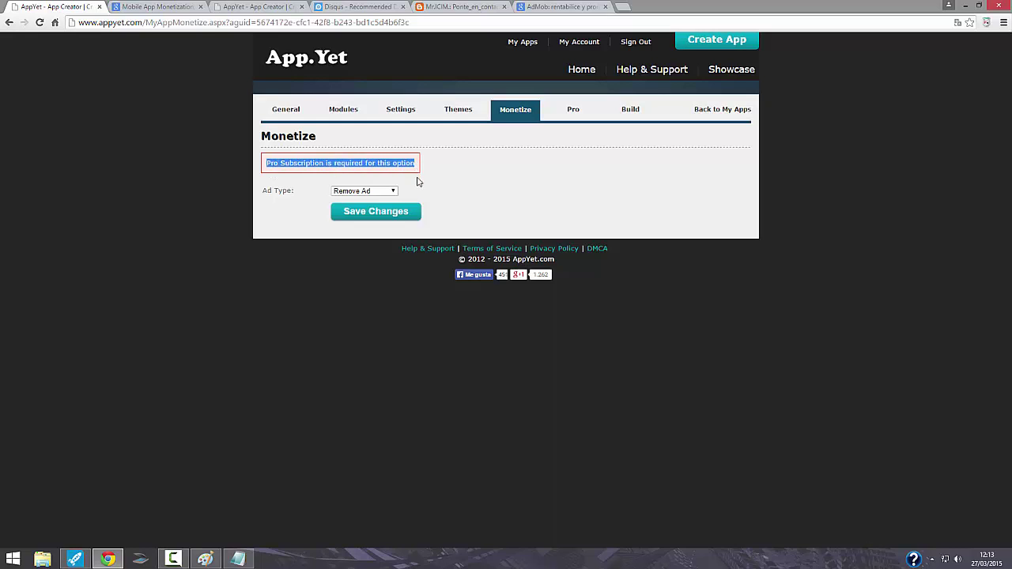
left_click(419, 187)
Set the ad type to Admob Mediation and examine the Mediation ID Banner and Mediation ID Full Banner fields.
left_click(390, 195)
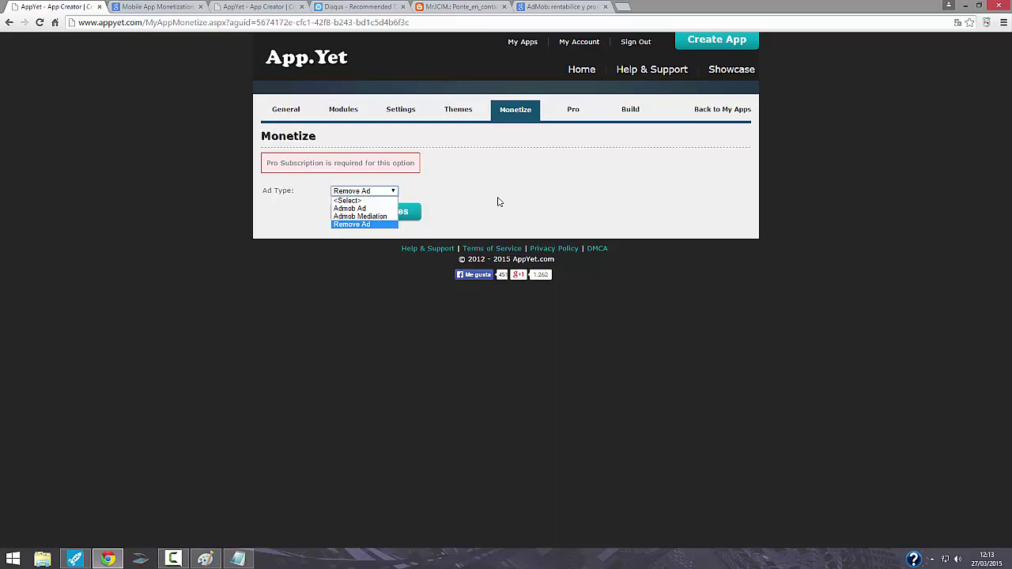
left_click(364, 209)
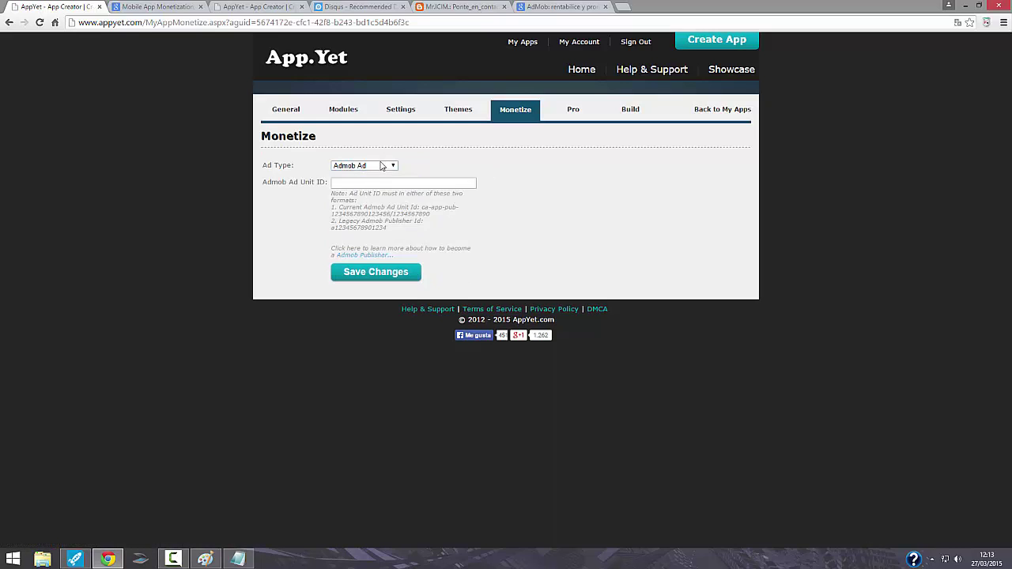
left_click(382, 165)
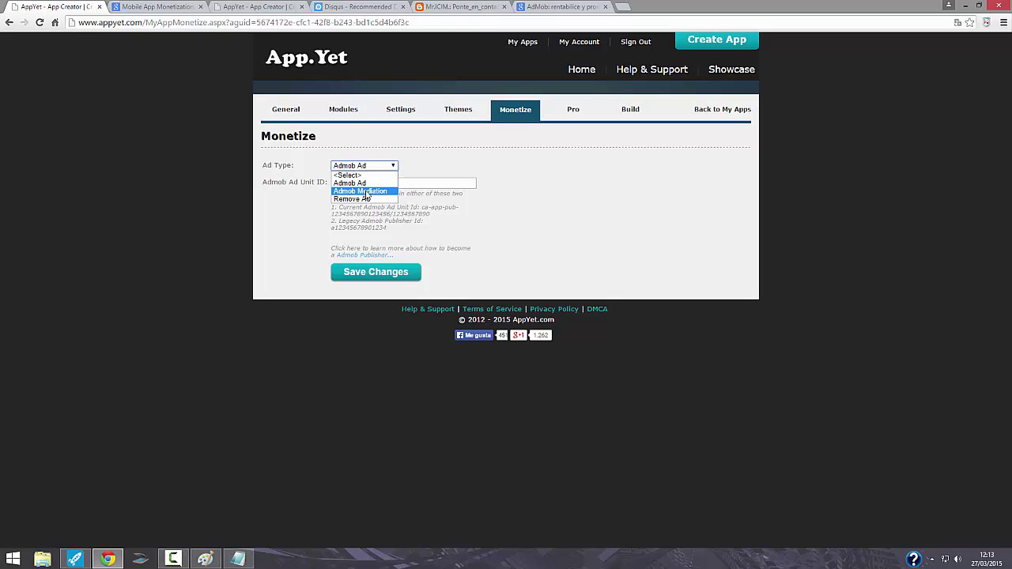
left_click(367, 192)
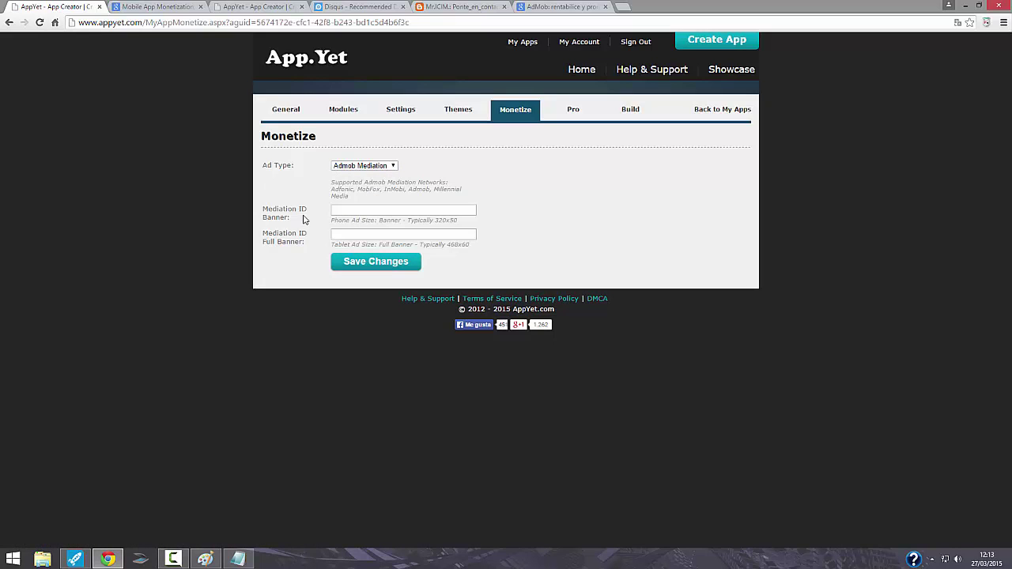
left_click(343, 209)
left_click(265, 232)
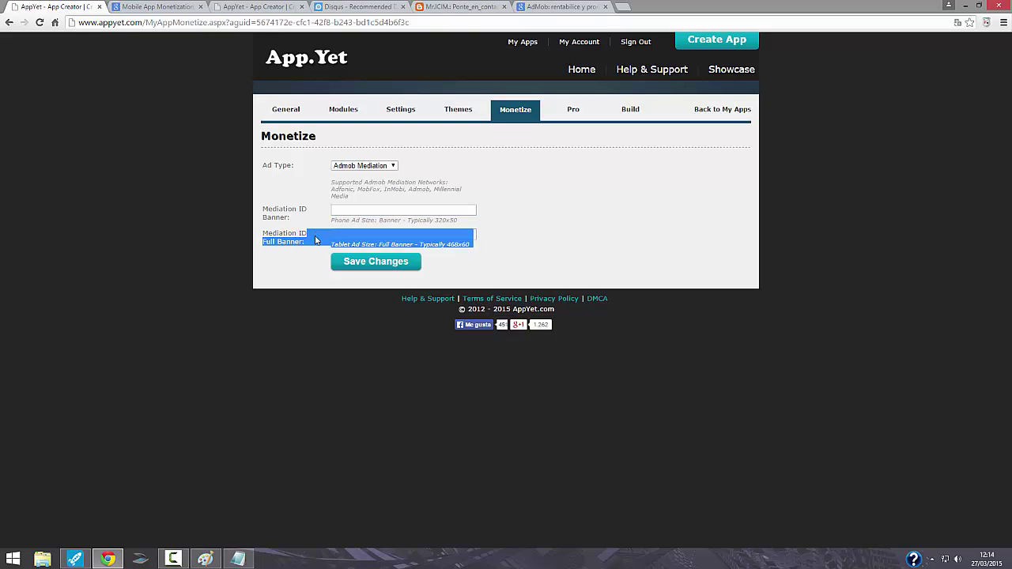
left_click(352, 230)
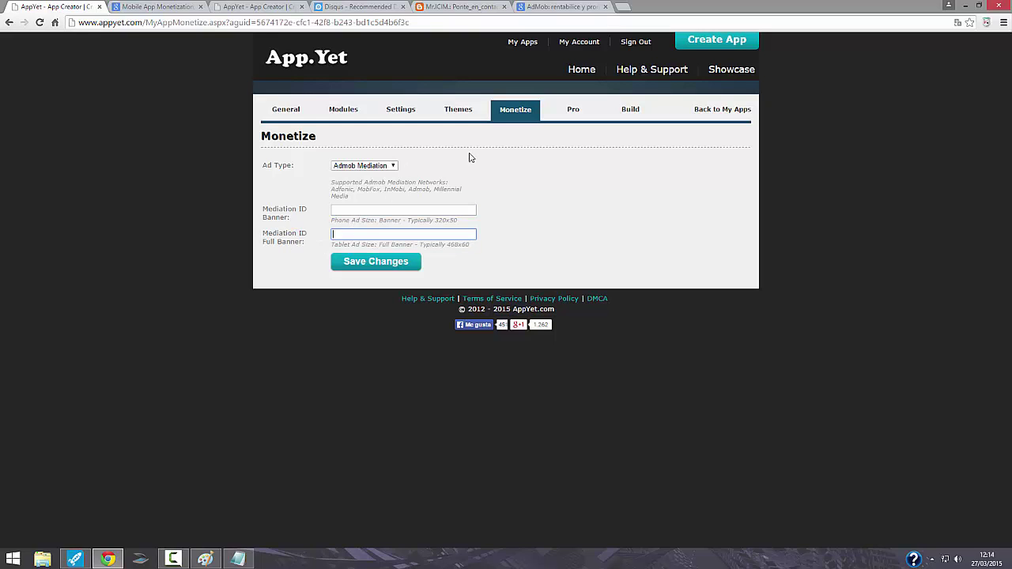
Switch the ad type to Admob Ad and back to Admob Mediation to compare the ID fields each requires.
left_click(397, 166)
left_click(348, 181)
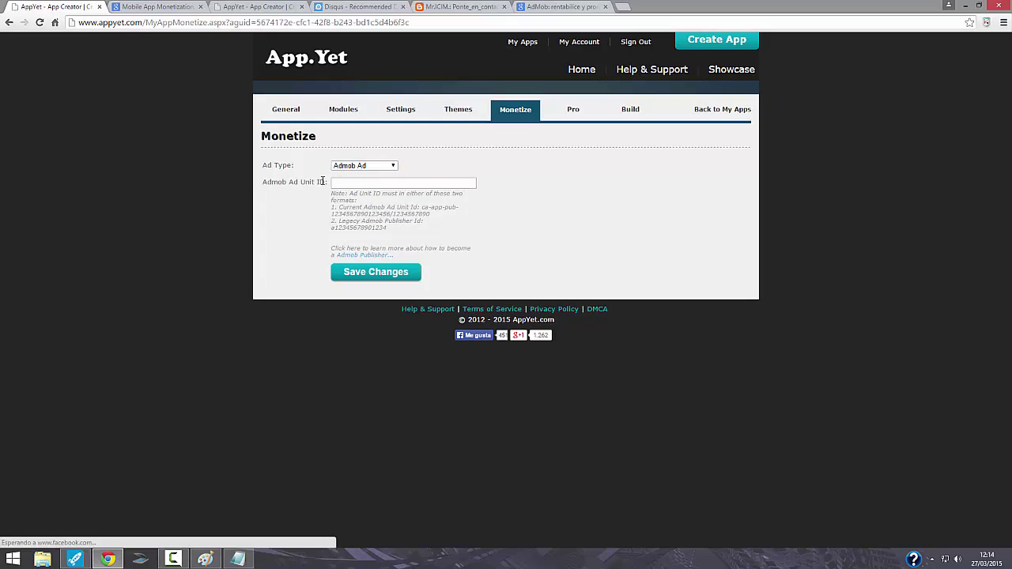
left_click(336, 183)
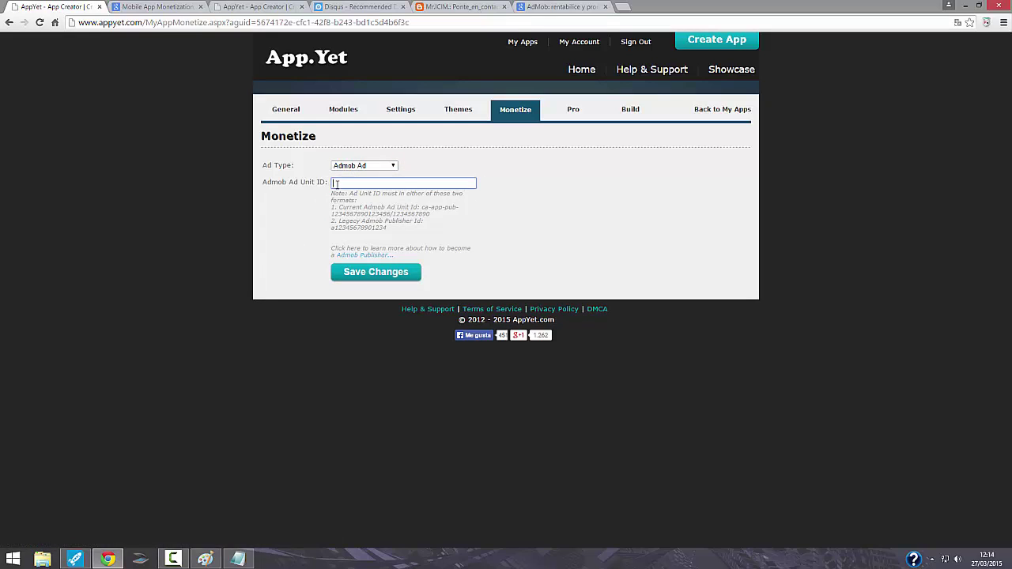
left_click(393, 166)
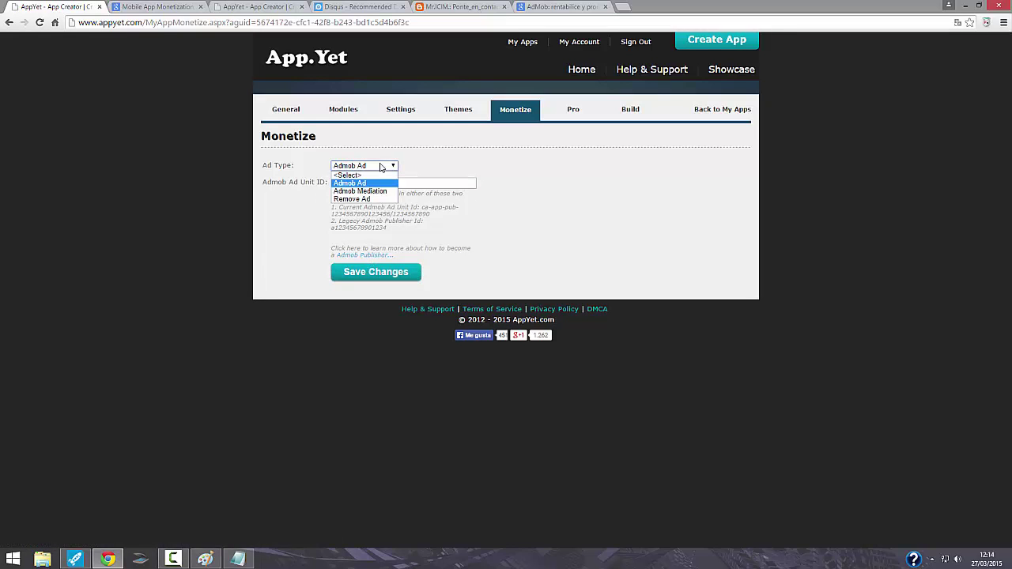
left_click(381, 195)
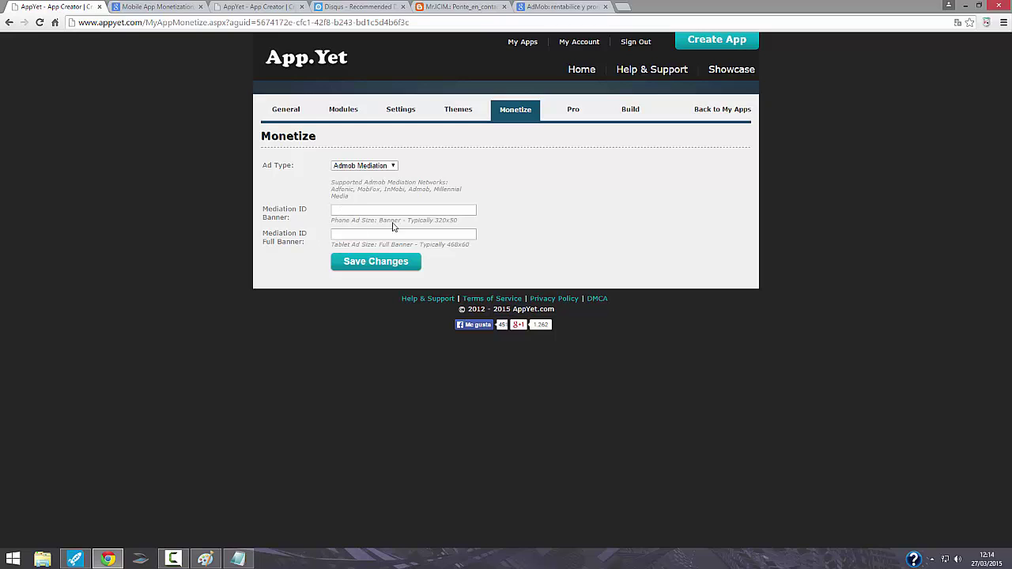
Set the ad type to Admob Ad and try to save it with an empty Admob Ad Unit ID.
left_click(379, 167)
left_click(368, 186)
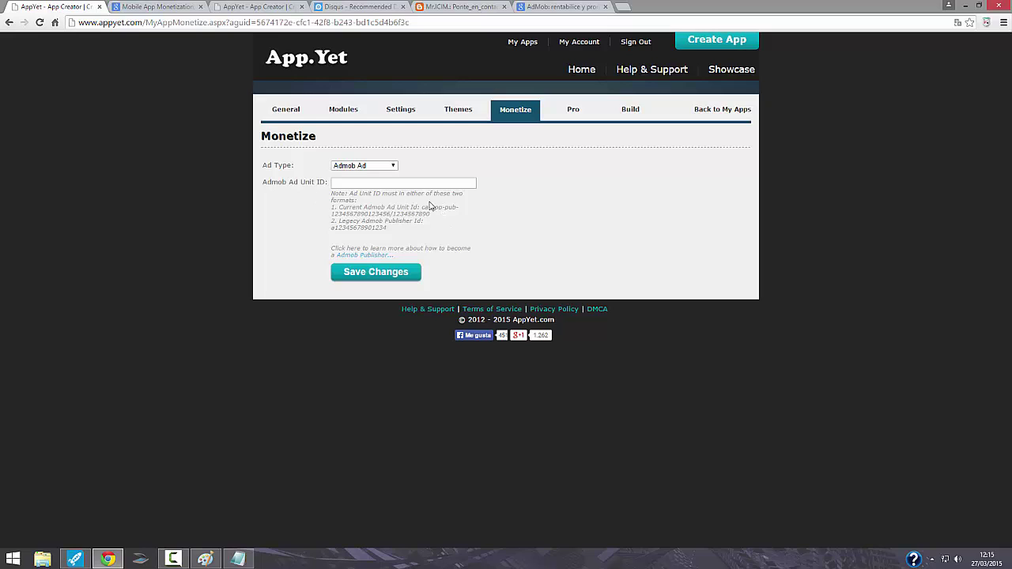
left_click(383, 271)
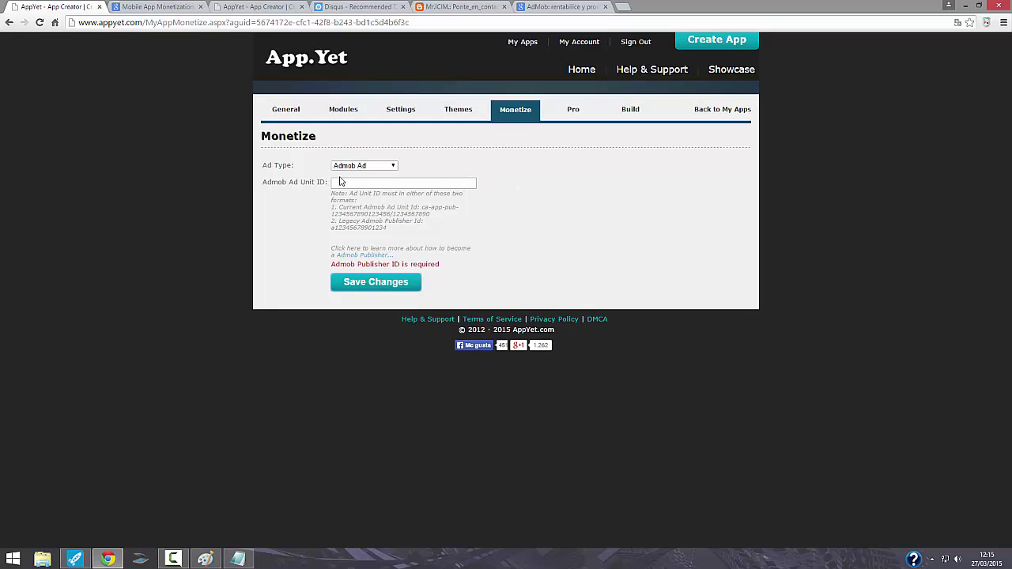
Open the upgrade page for the Pro subscription and check the available subscription durations and prices.
left_click(574, 110)
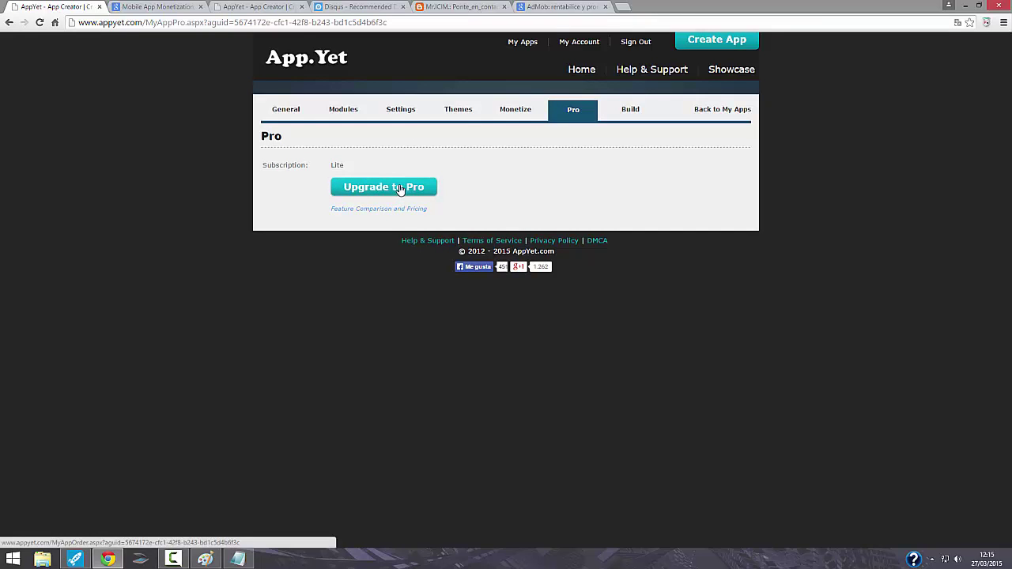
left_click(388, 187)
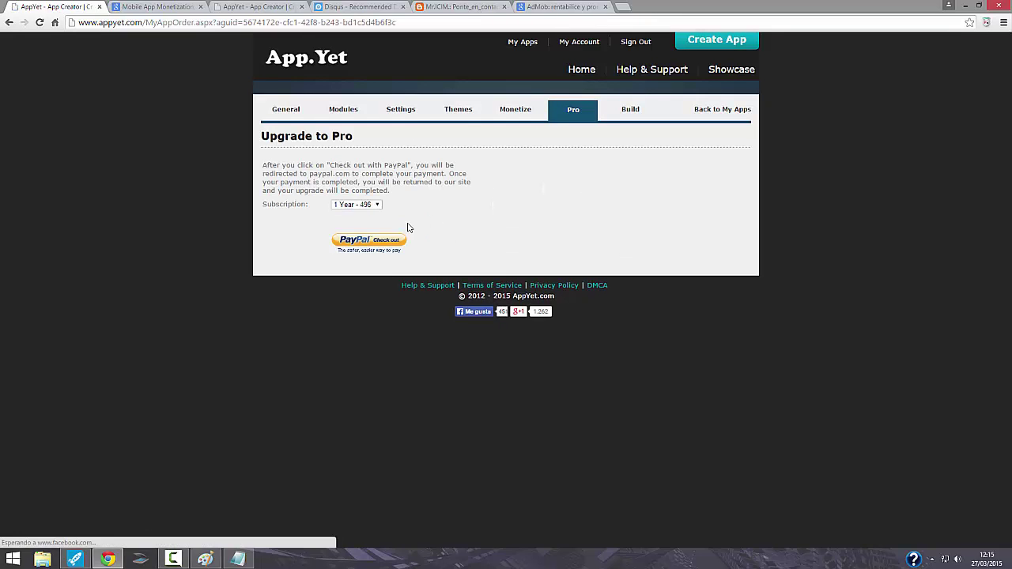
left_click(377, 205)
left_click(376, 215)
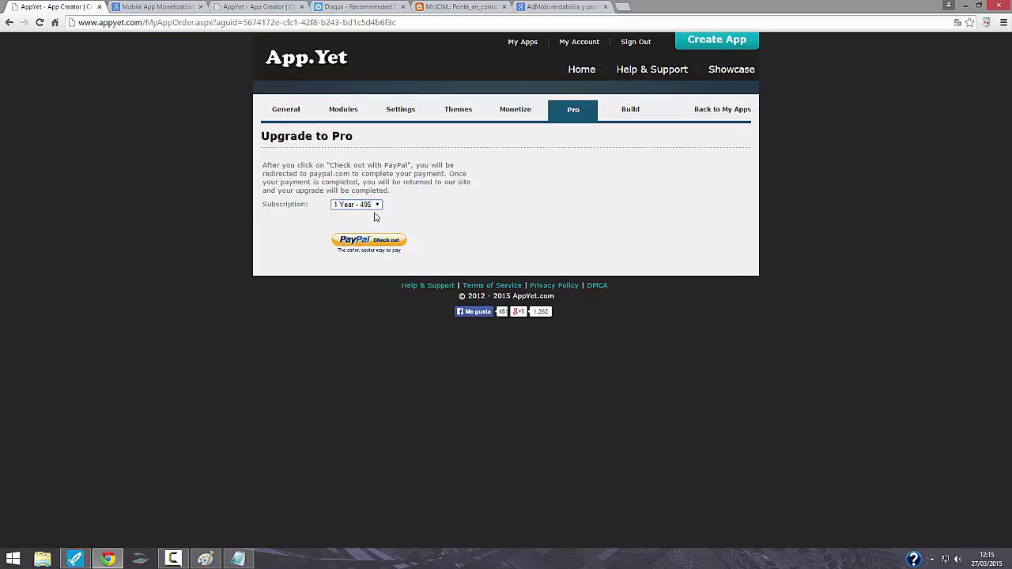
Open the Build page and examine the current and target template versions, the build status and the notes on receiving the updated application.
left_click(624, 112)
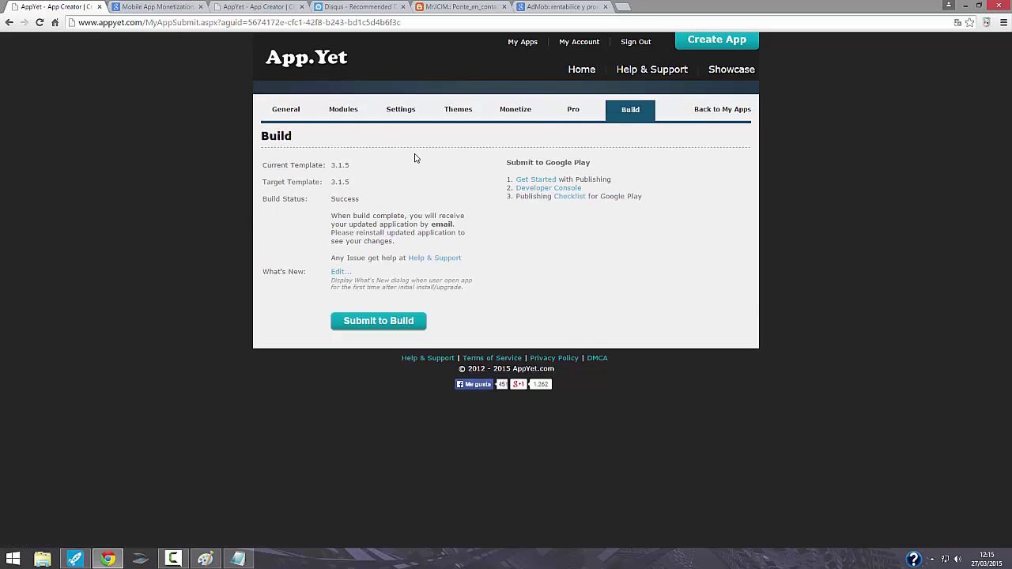
left_click_drag(351, 167, 330, 166)
mouse_move(353, 186)
left_mouse_down()
mouse_move(322, 186)
mouse_move(334, 182)
left_mouse_up()
left_click(364, 185)
left_click_drag(264, 198, 369, 199)
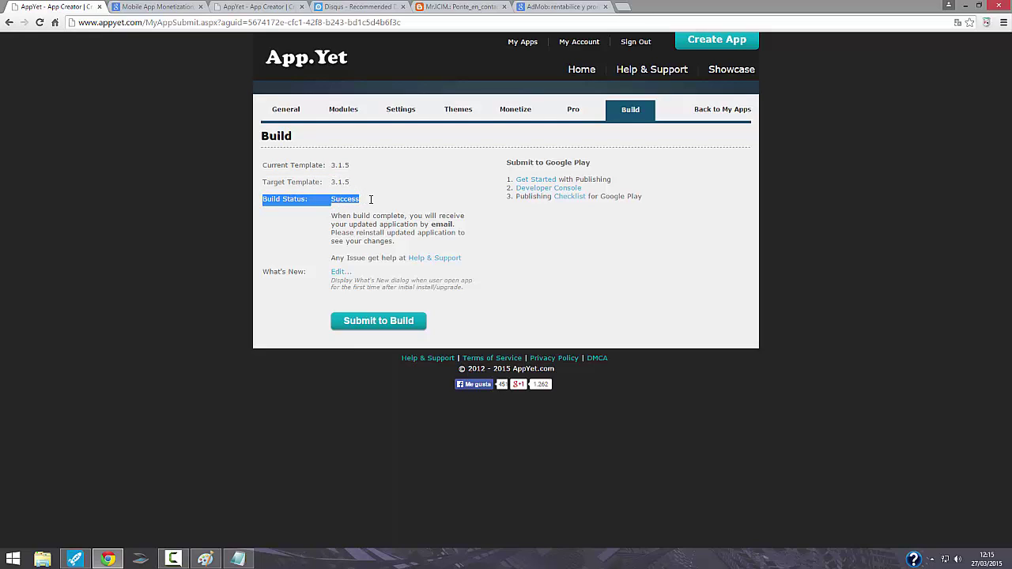
left_click(339, 201)
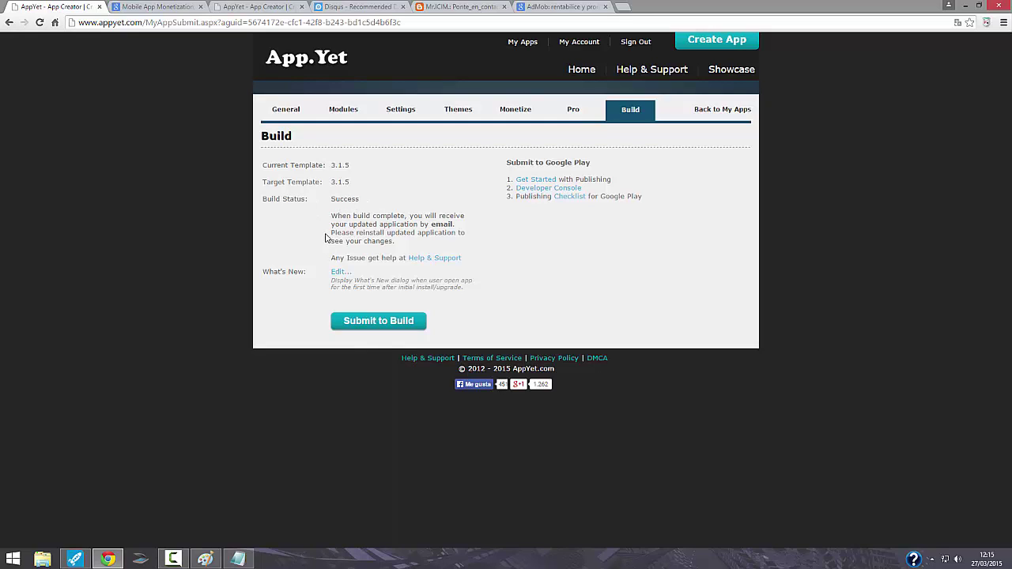
left_click_drag(332, 214, 407, 249)
left_click(443, 227)
Open the What's New settings for editing and translate the page into Spanish to read the Show What's New option.
left_click_drag(264, 271, 313, 271)
left_click(340, 273)
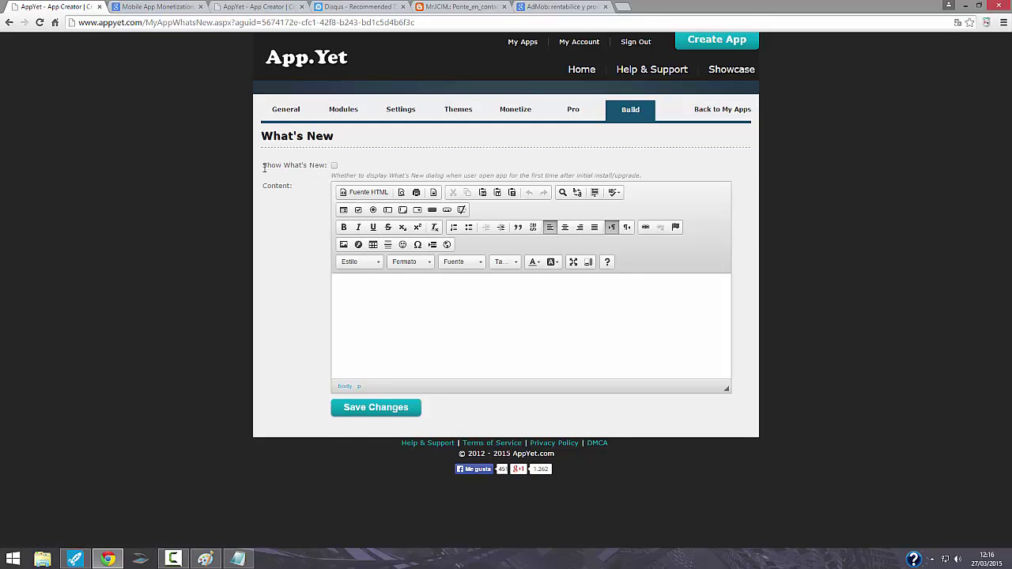
left_click_drag(268, 164, 327, 166)
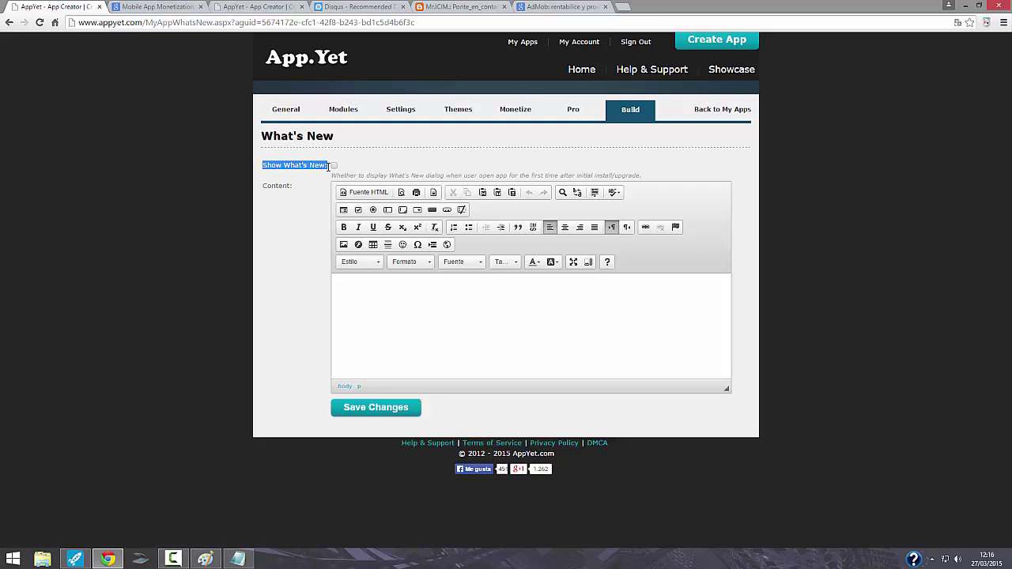
right_click(406, 162)
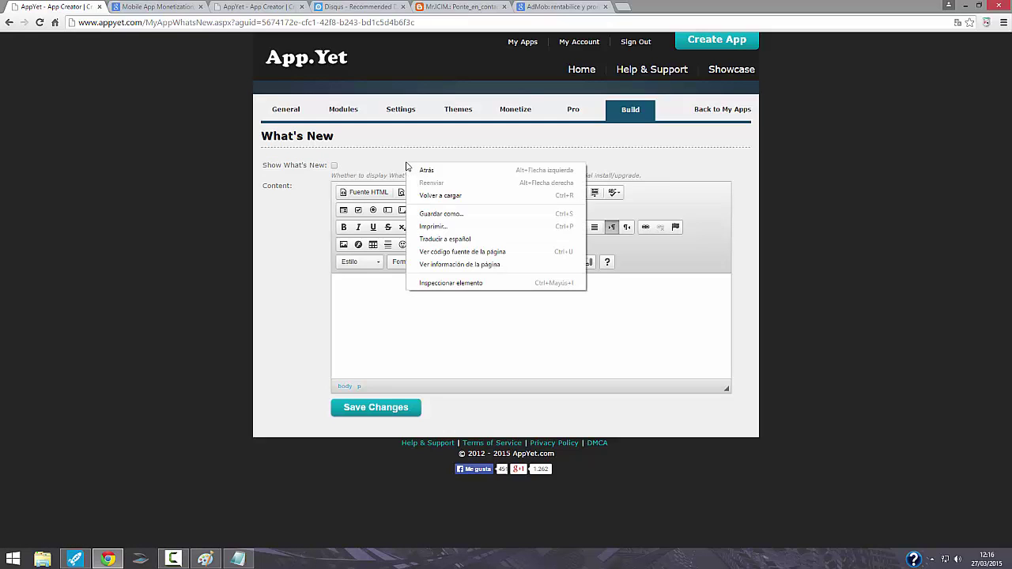
left_click(453, 246)
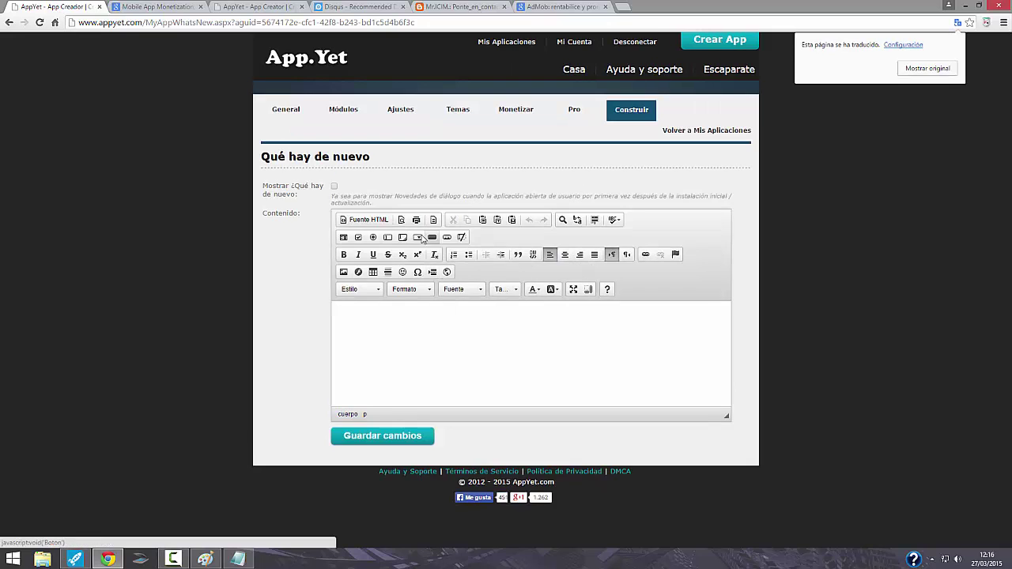
Enable Show What's New, restore the page's original language and save "Esta es mi APP disfrutala y mirala" as the content.
left_click(333, 186)
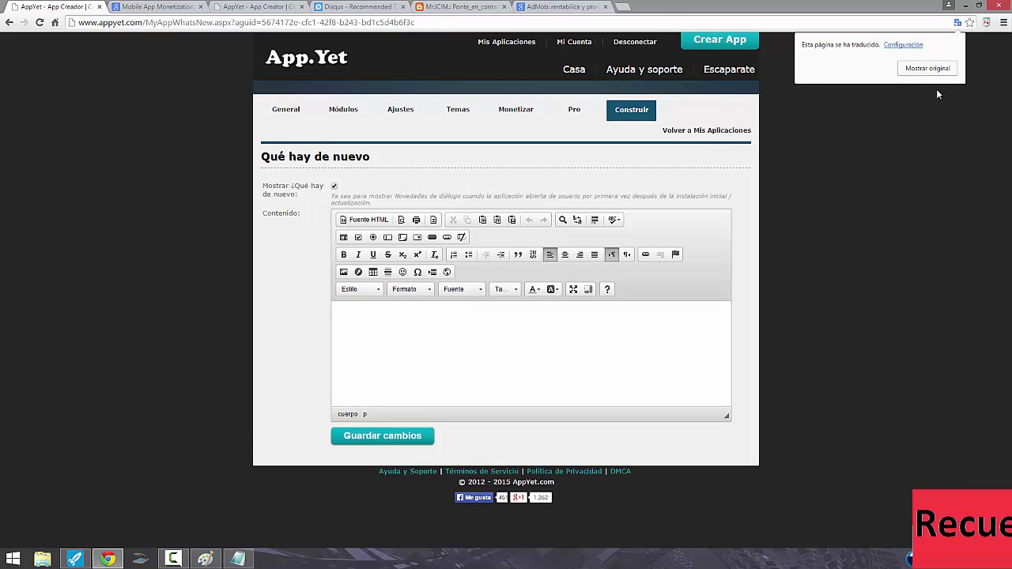
left_click(927, 68)
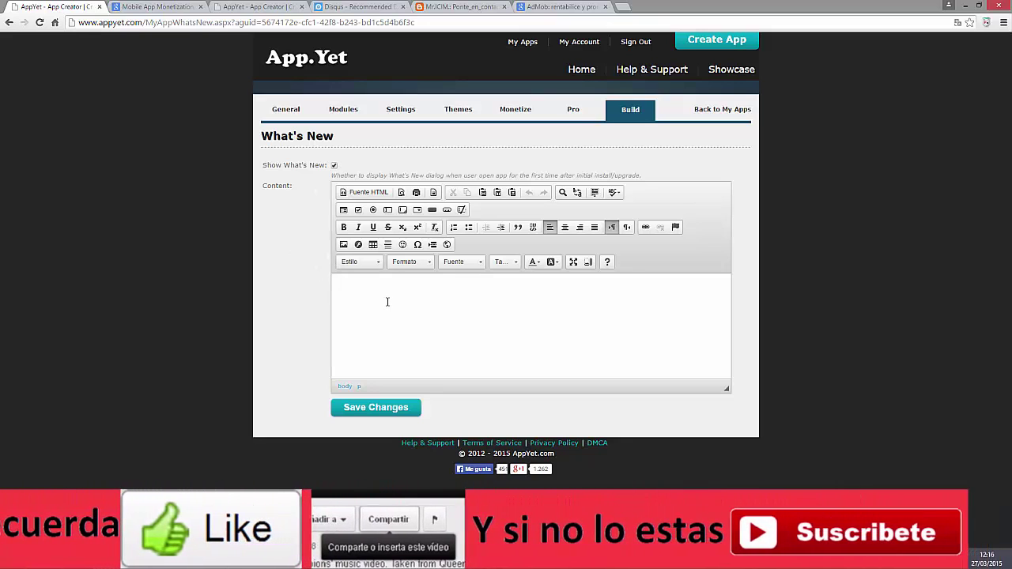
left_click(363, 287)
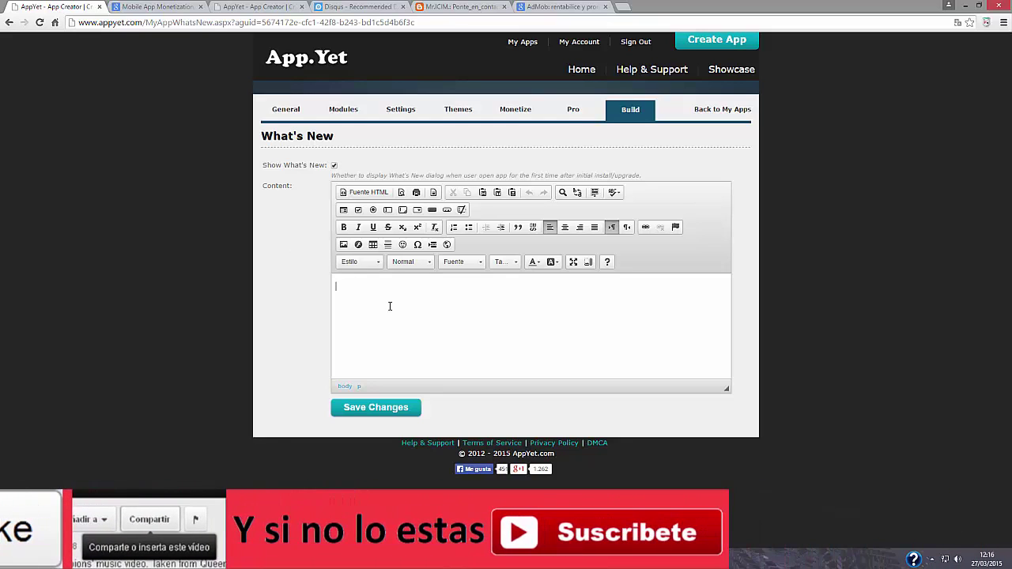
type("ESta")
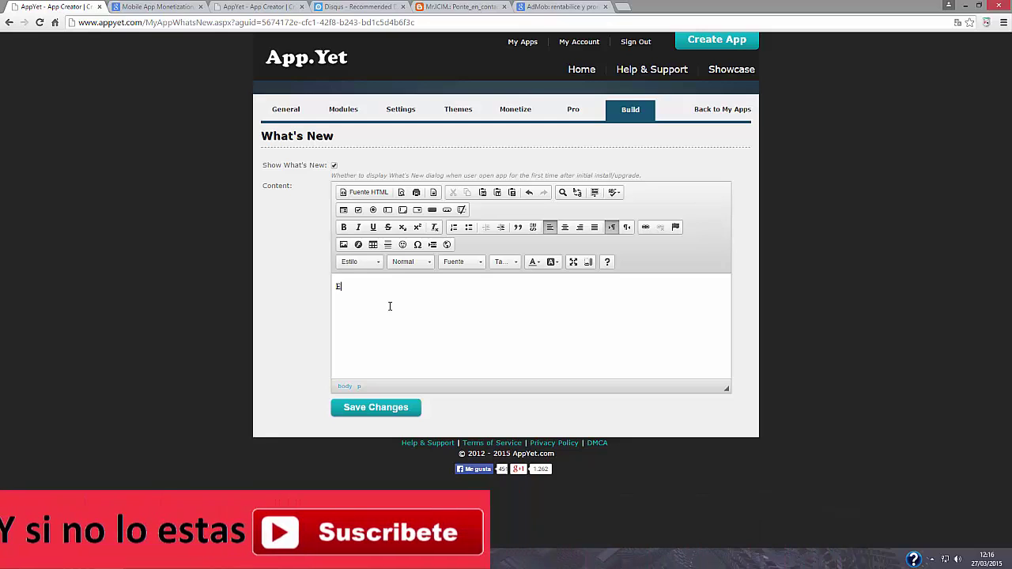
key("BackSpace")
key("BackSpace")
key("BackSpace")
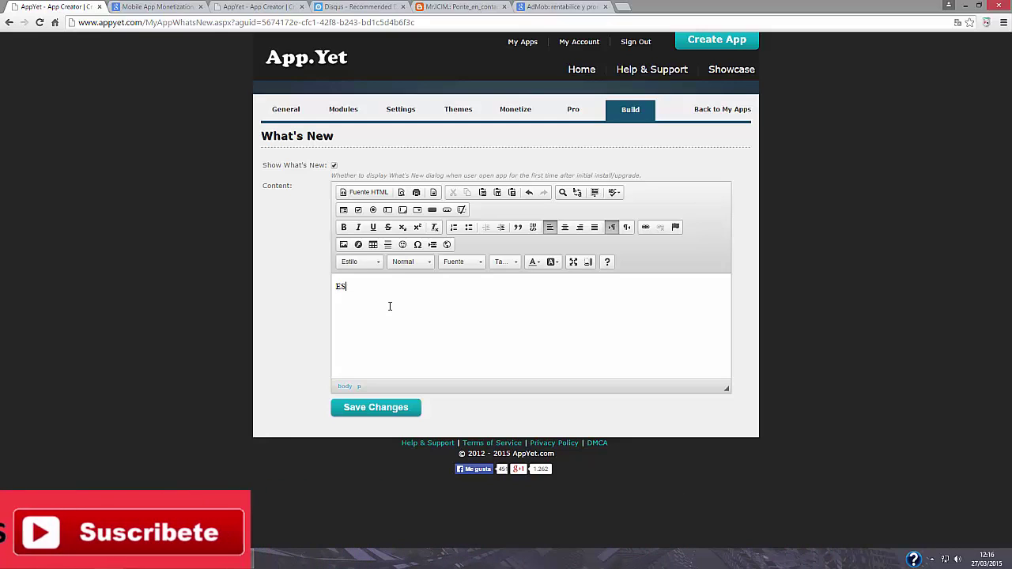
type("sta es mi APP disfrutala y mirala")
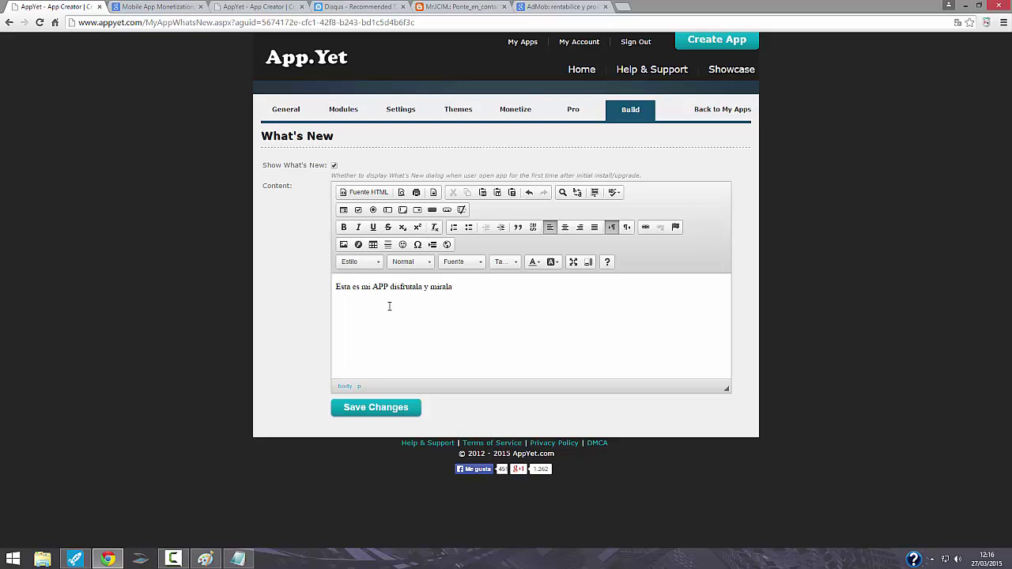
left_click(355, 411)
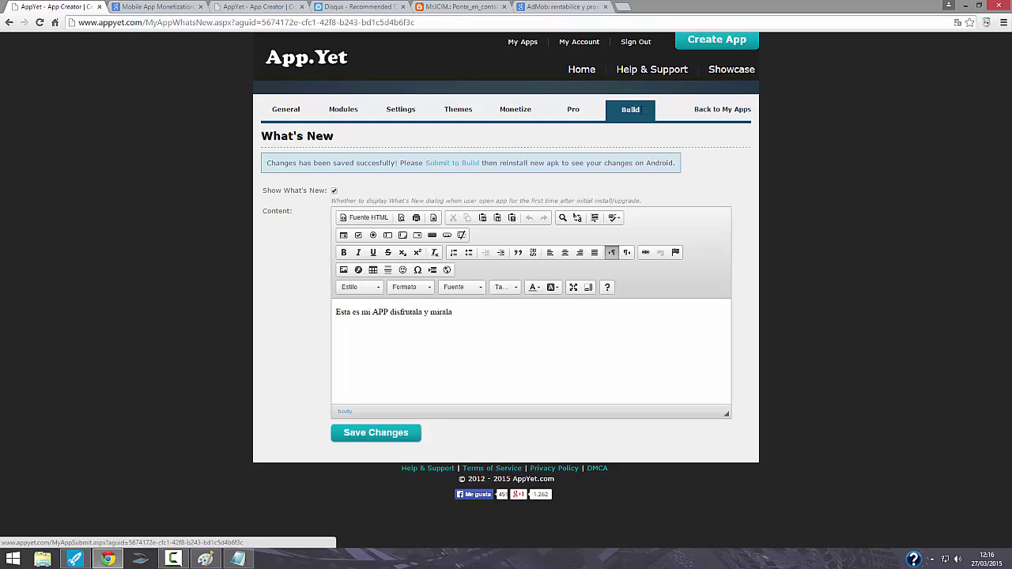
Open the monetization page of the MrICIM app from the application list and copy its Admob Ad Unit ID.
left_click(713, 113)
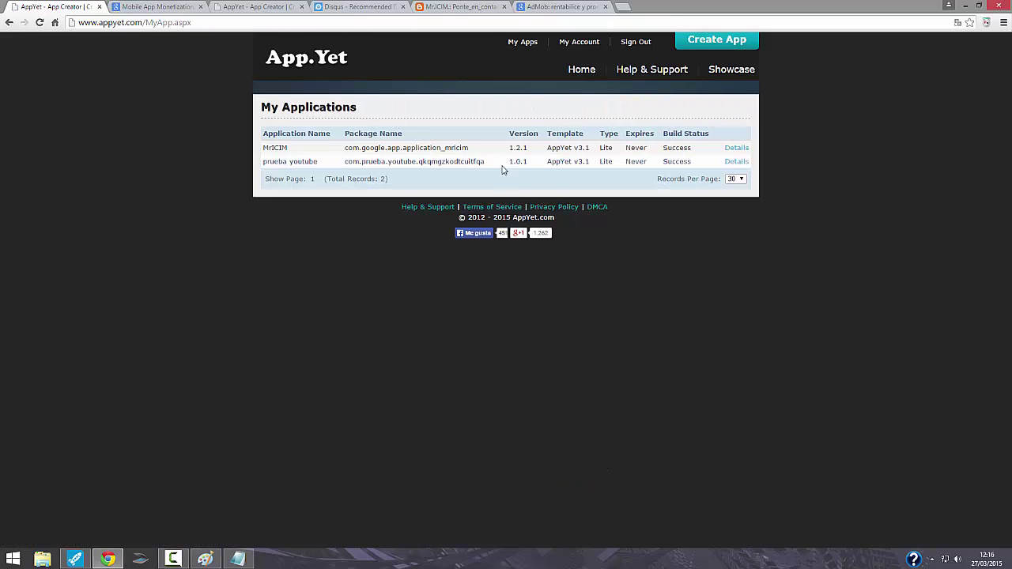
left_click(735, 148)
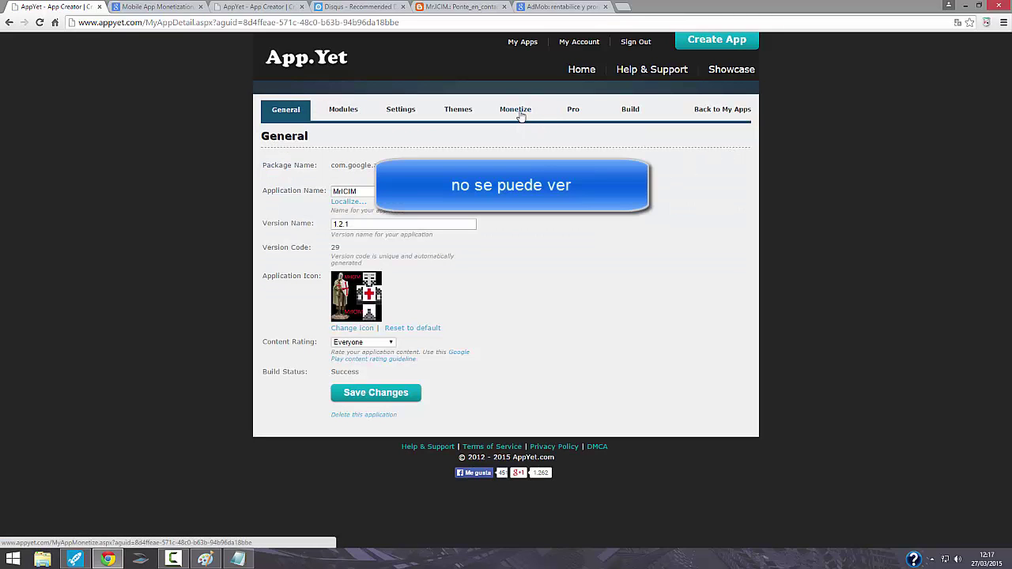
left_click(518, 110)
left_click_drag(387, 184, 300, 195)
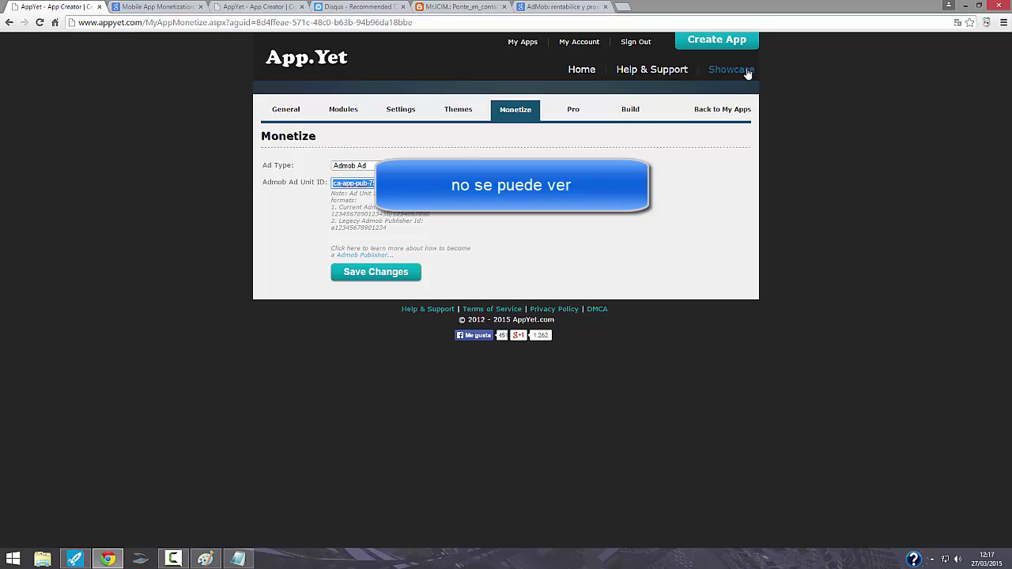
In the prueba youtube app's monetization settings, set the ad type to Admob Ad, paste the copied ad unit ID and save the changes.
left_click(516, 44)
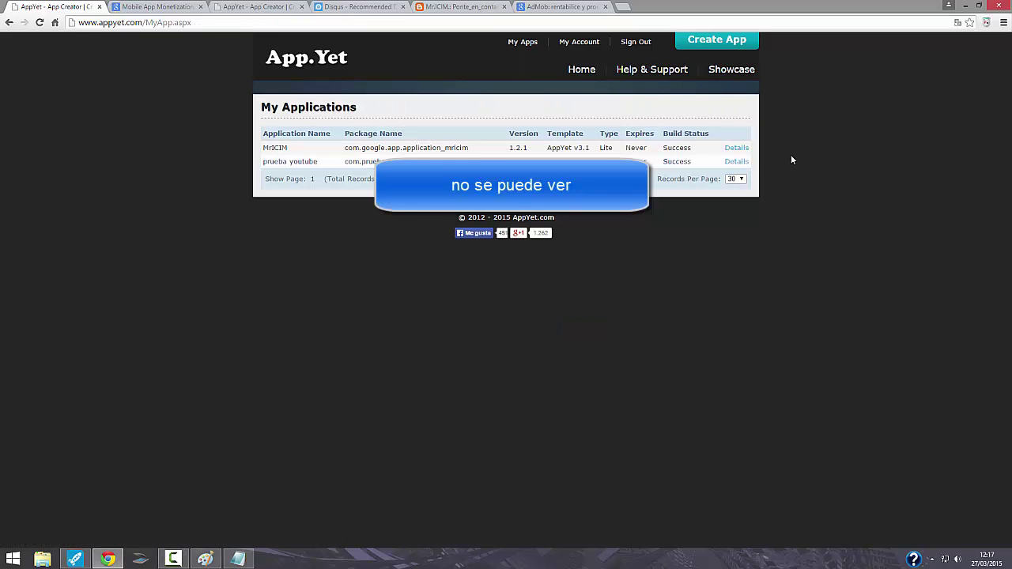
left_click(735, 162)
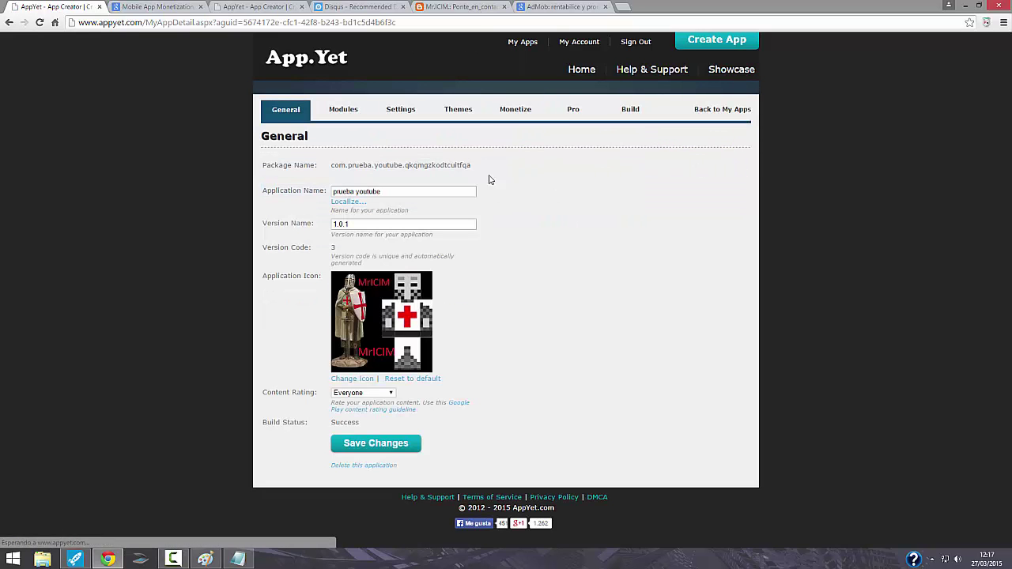
left_click(517, 110)
left_click(372, 166)
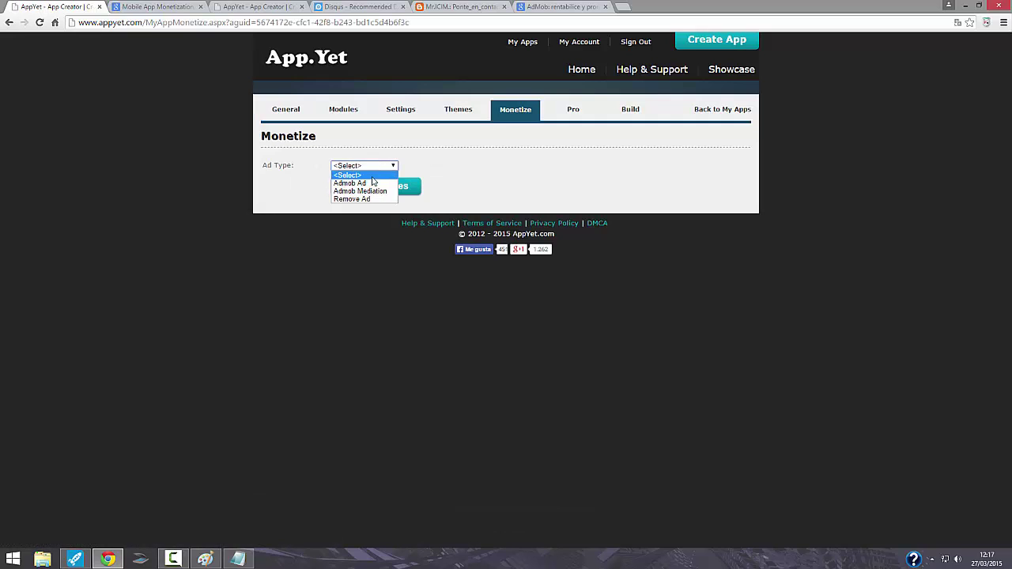
left_click(370, 185)
left_click(336, 185)
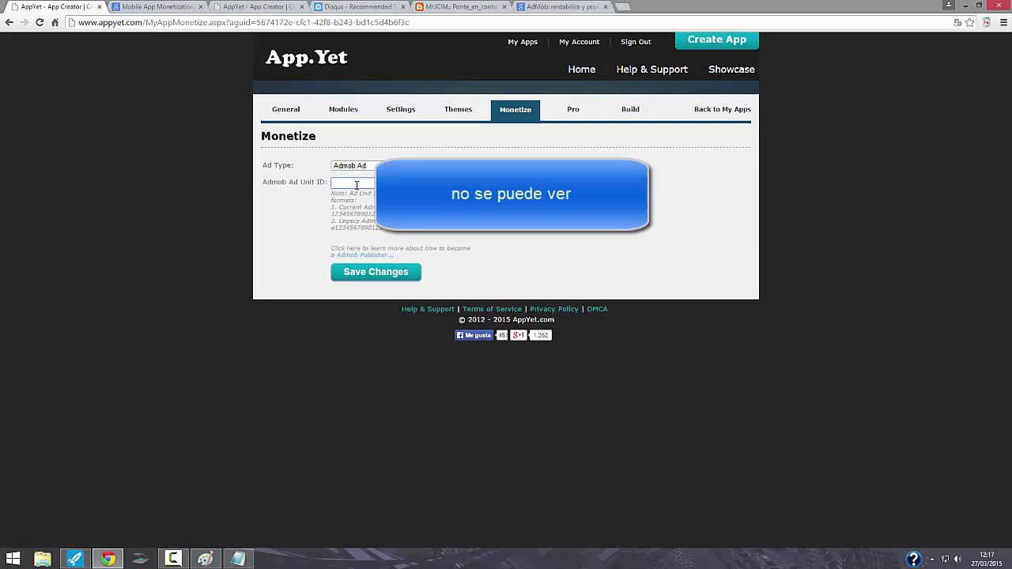
key("ctrl+v")
left_click(396, 276)
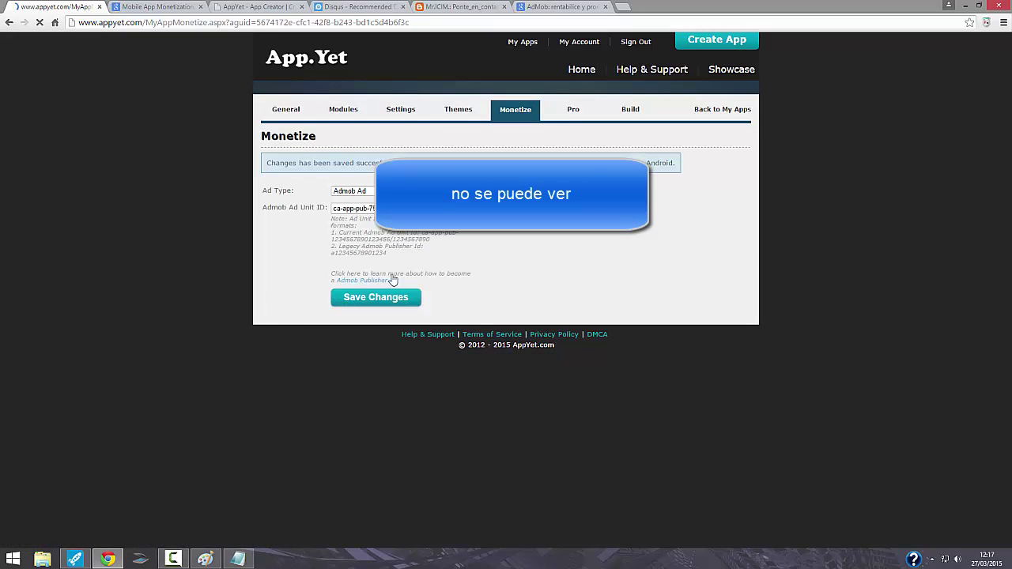
Switch to the AdMob site, sign in to the account and look through the home dashboard's earnings and application list.
left_click(539, 7)
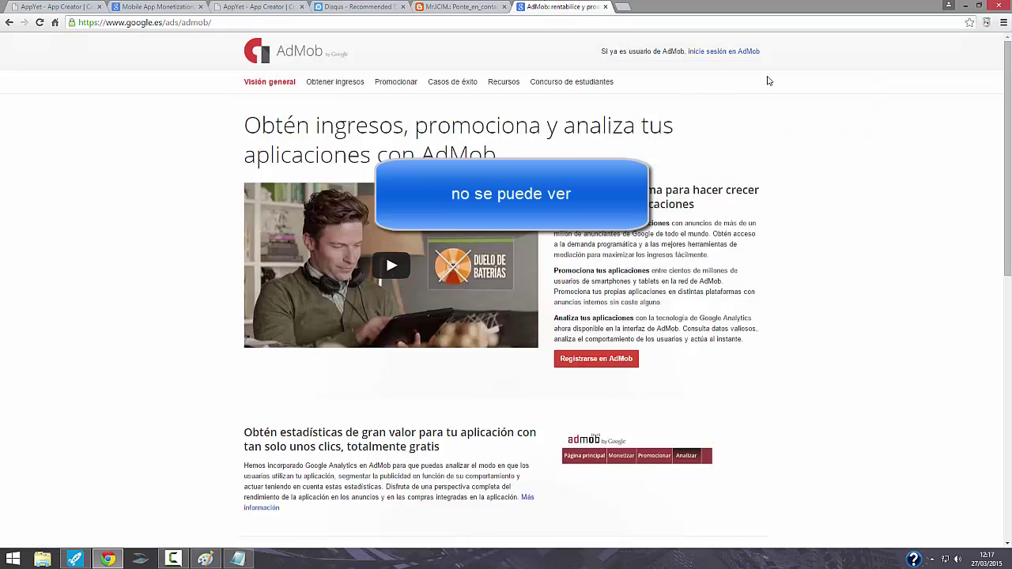
left_click(702, 52)
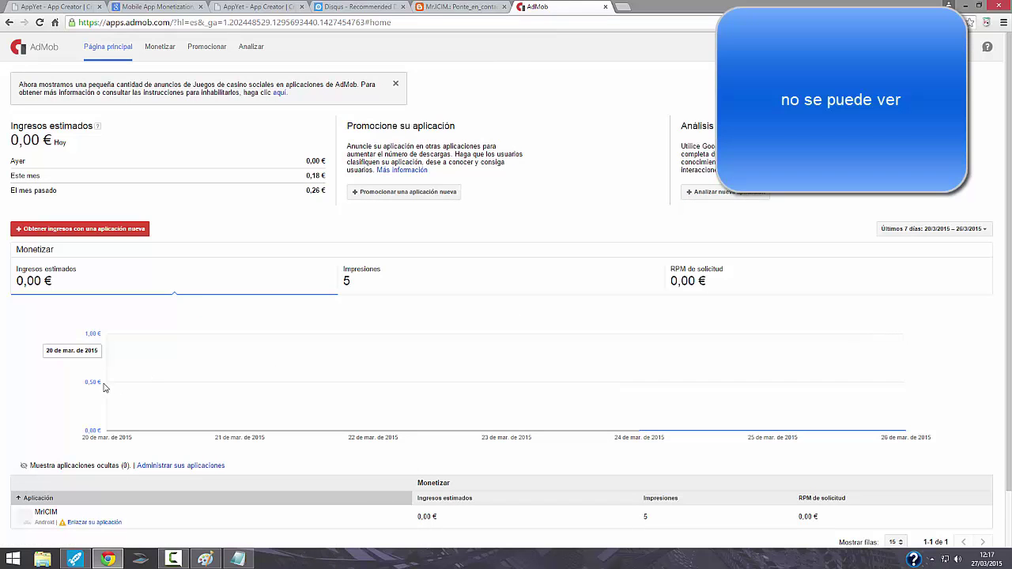
scroll(696, 375, "down", 1)
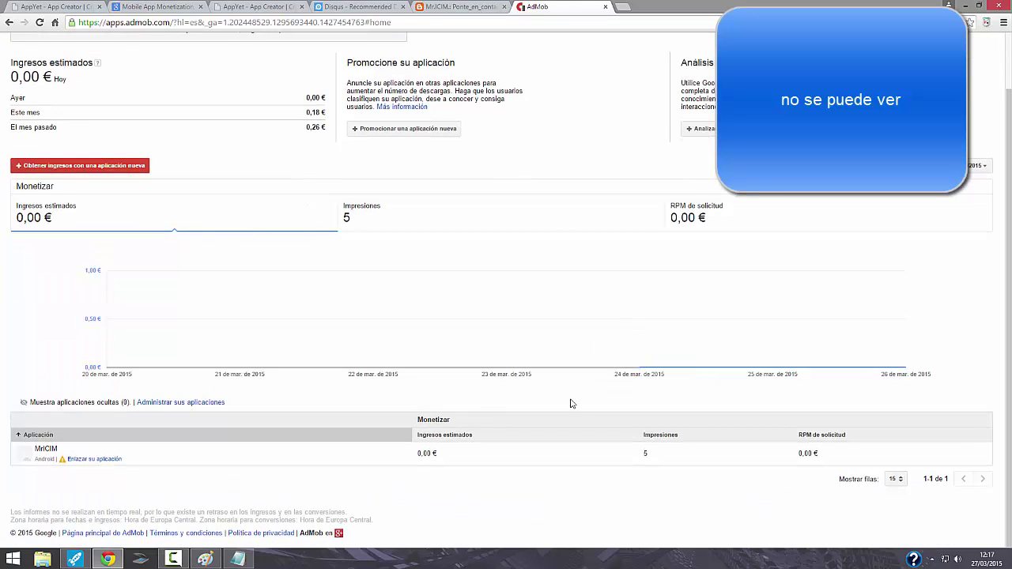
scroll(443, 405, "up", 1)
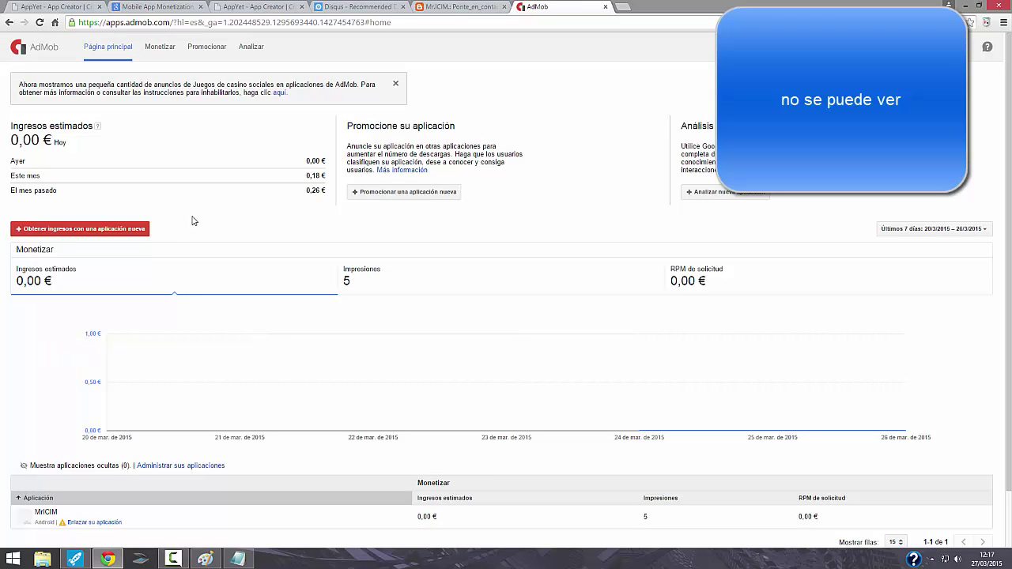
Compare the Admob Ad Unit ID in AppYet's monetization settings against the AdMob dashboard, examining the start of the ID.
left_click(71, 8)
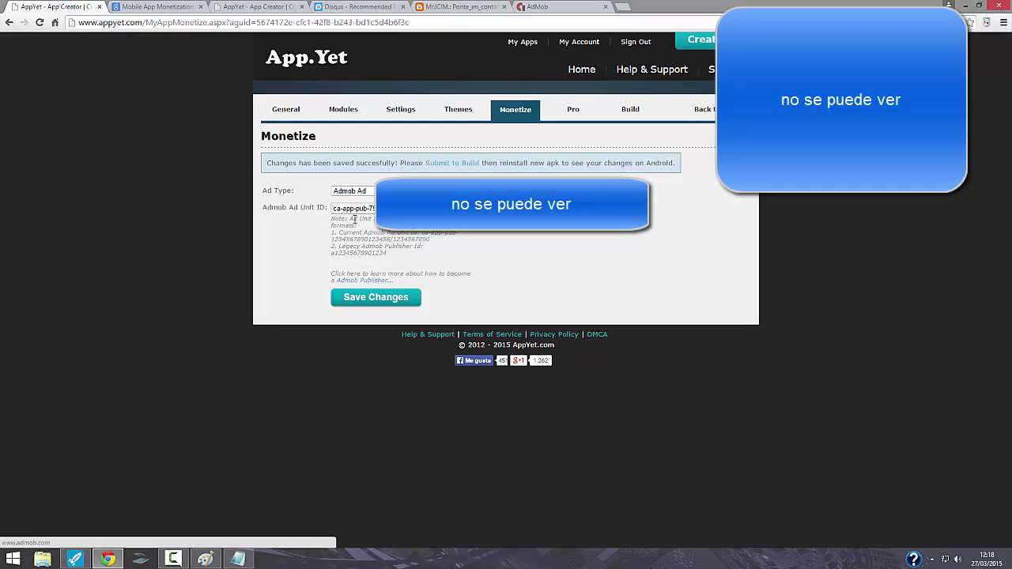
left_click_drag(372, 209, 317, 210)
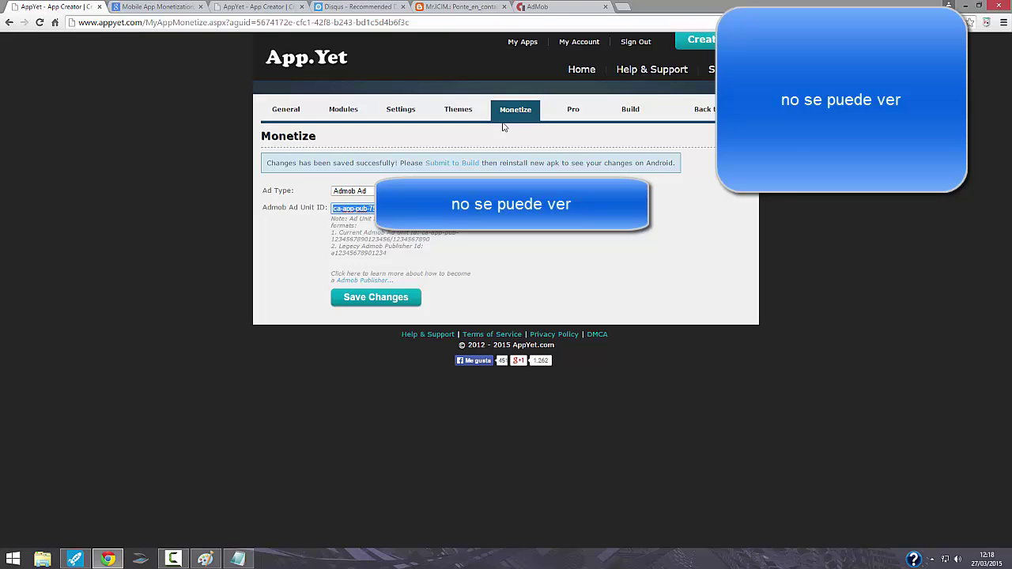
left_click(542, 9)
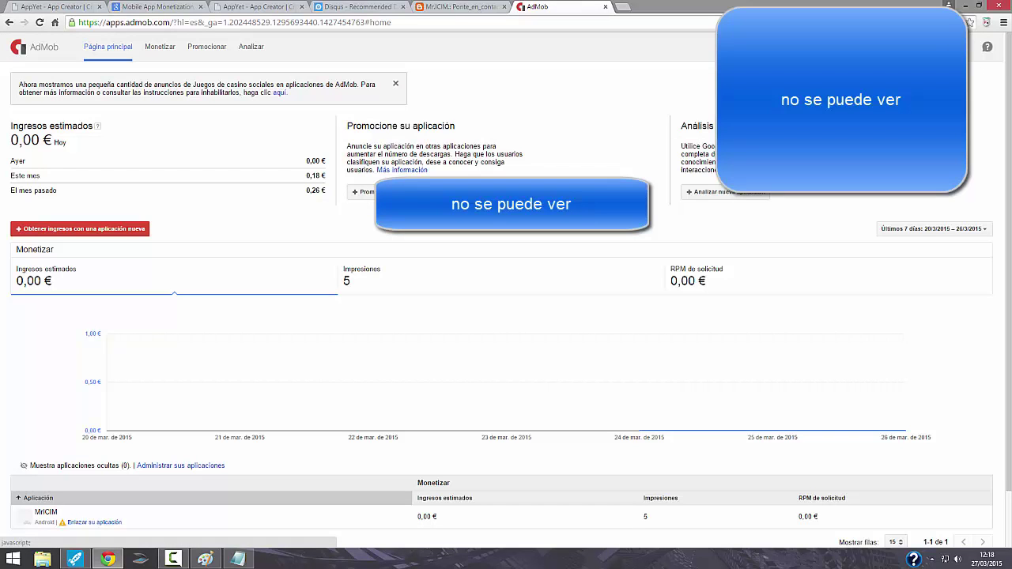
left_click(79, 6)
key("ctrl+v")
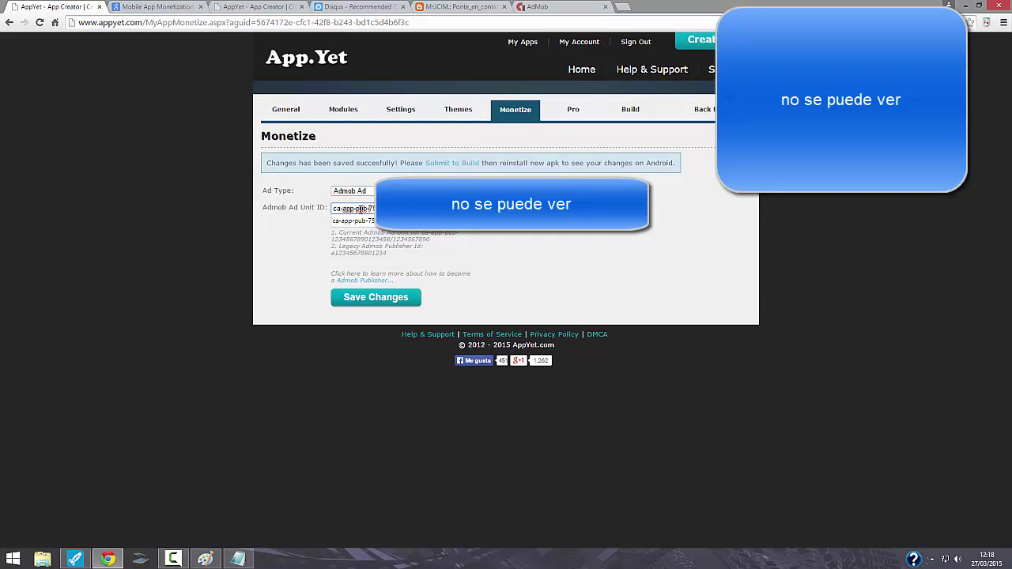
left_click_drag(332, 207, 357, 209)
left_click(350, 209)
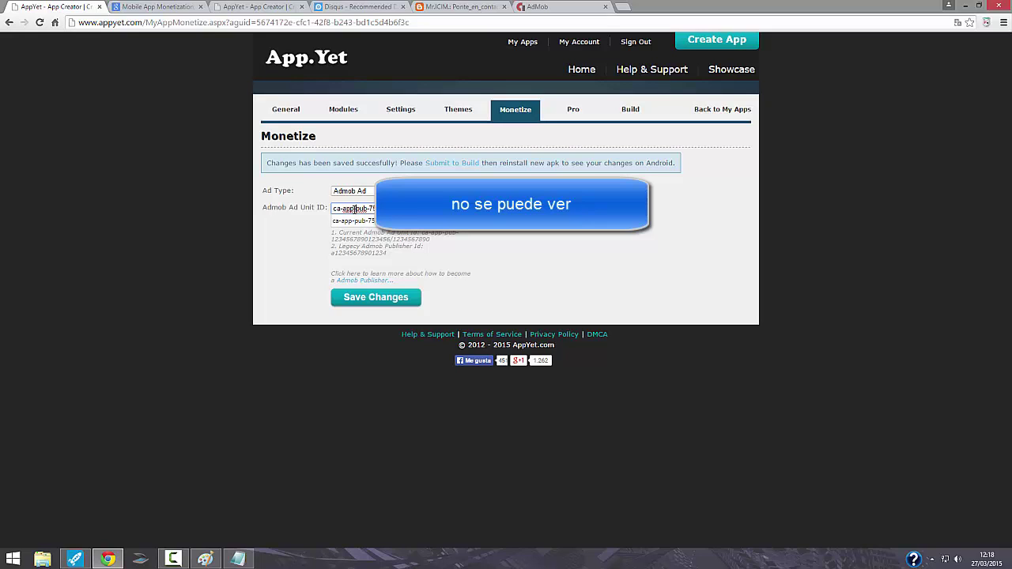
left_click_drag(354, 208, 387, 208)
left_click(363, 206)
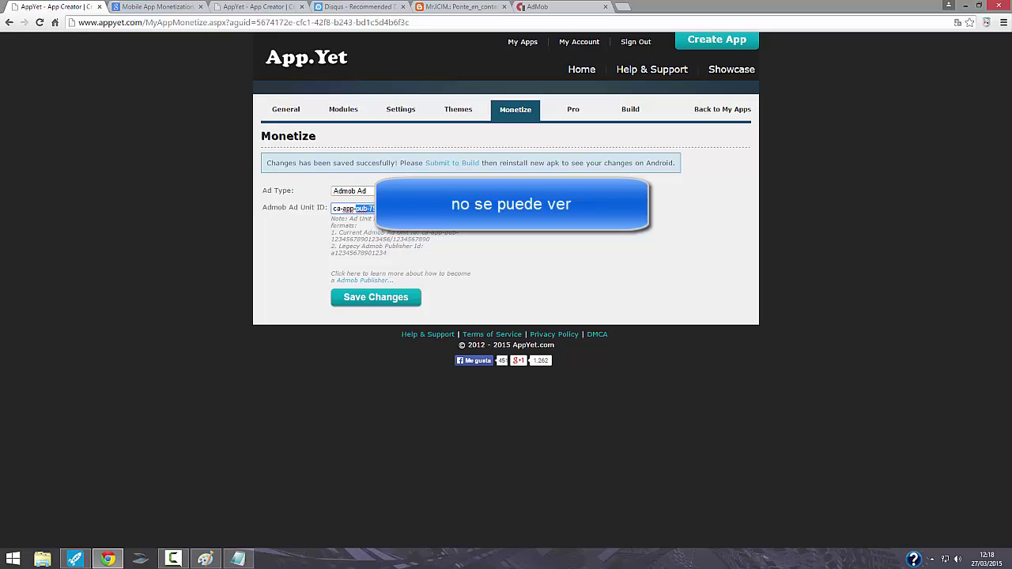
Check the ad unit ID against the format note below its field and save the monetization settings.
left_click(349, 224)
left_click_drag(336, 221, 357, 224)
left_click(357, 226)
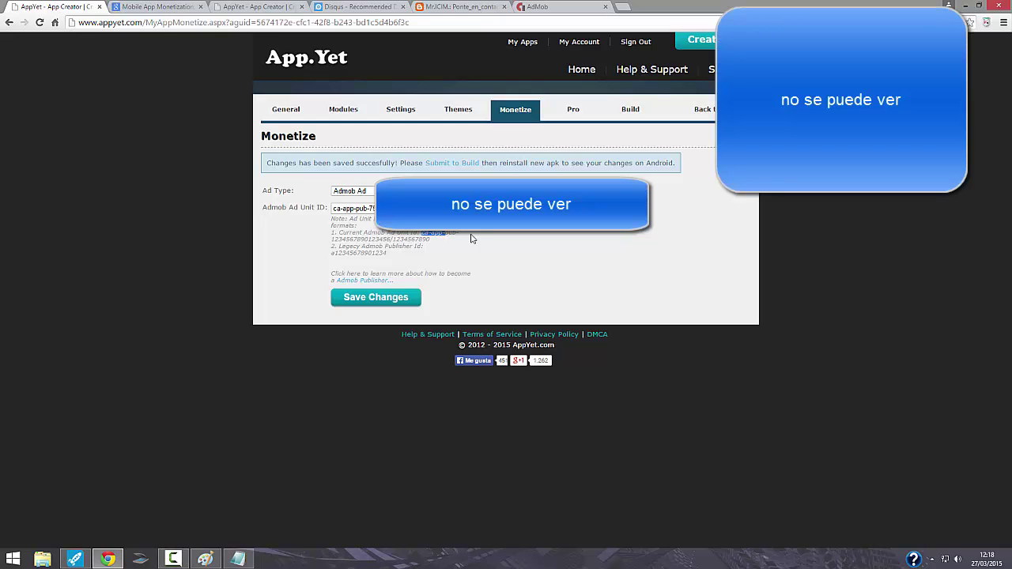
left_click(545, 6)
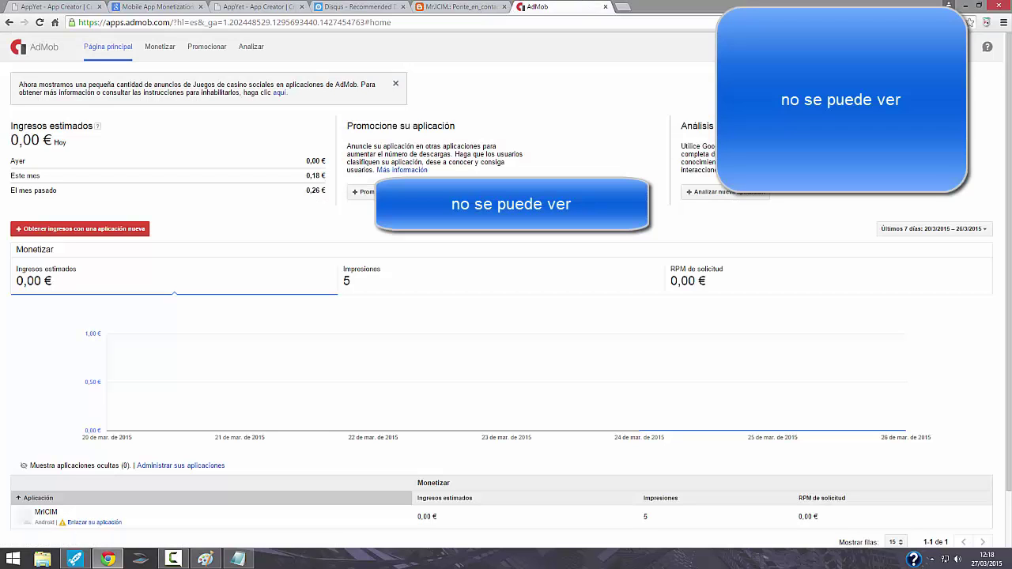
left_click(48, 7)
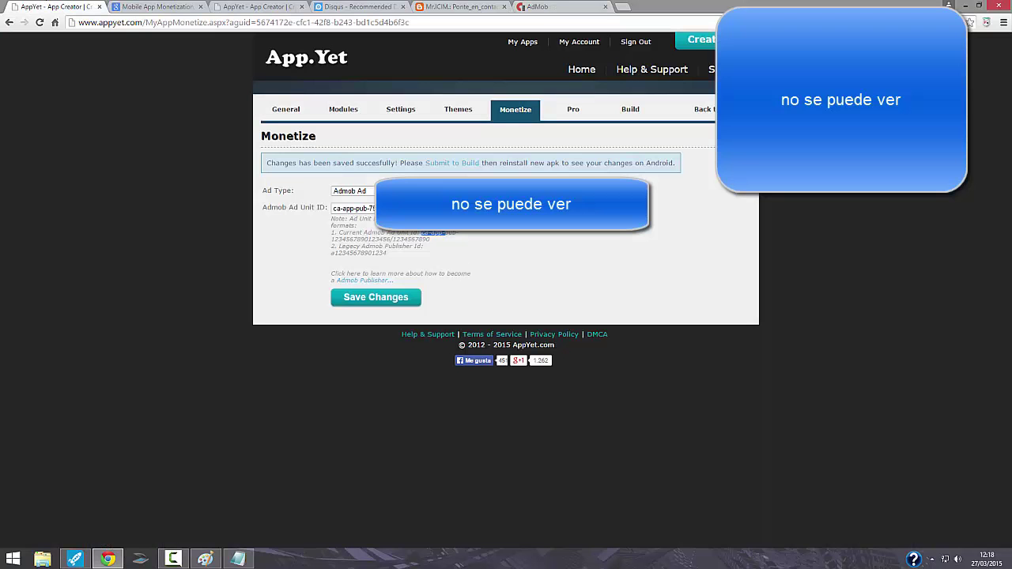
left_click_drag(357, 208, 328, 208)
left_click(395, 298)
Set the ad type to Admob Mediation and examine its supported networks and banner ad size.
left_click(352, 190)
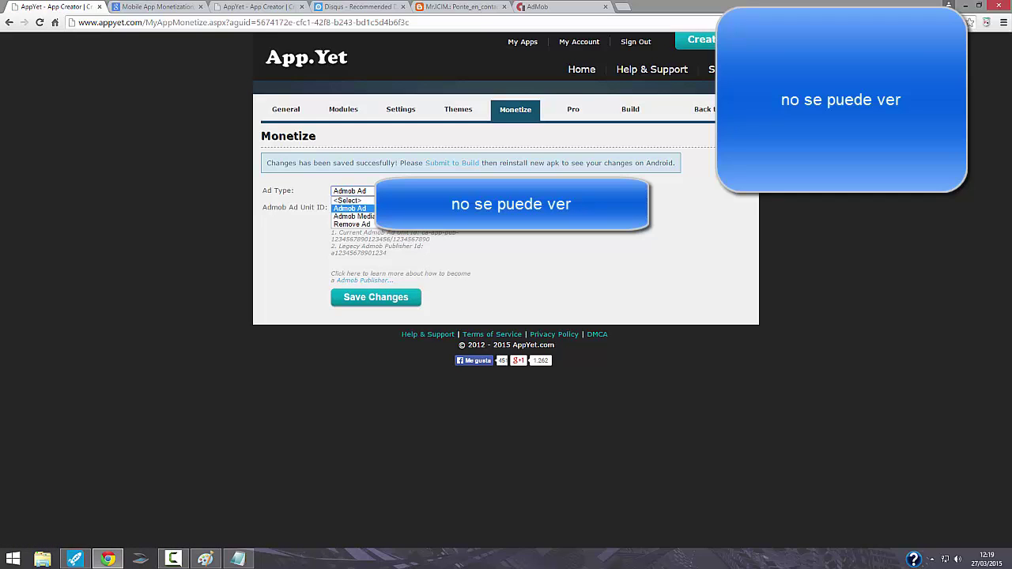
left_click(353, 216)
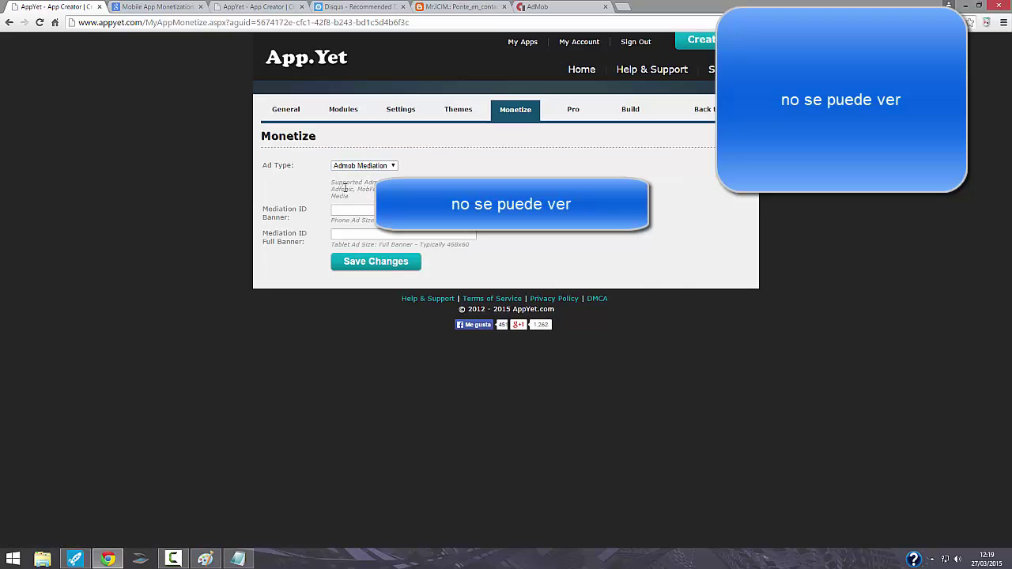
left_click_drag(331, 183, 316, 213)
left_click(346, 214)
triple_click(351, 220)
Switch to AdMob, look through its Monetizar, Promocionar and Analizar sections, and open the form for monetizing a new application.
left_click(581, 10)
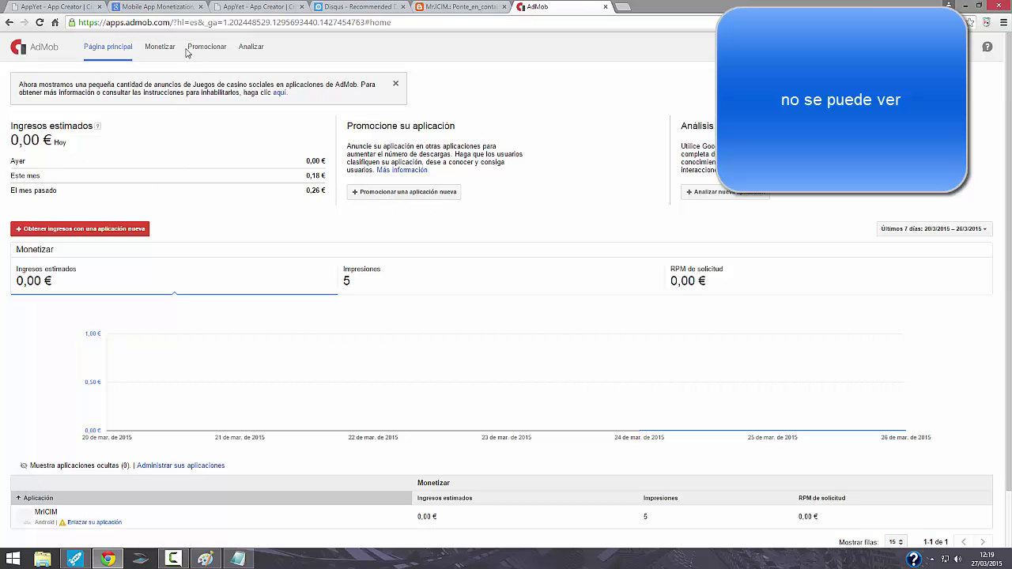
left_click(160, 47)
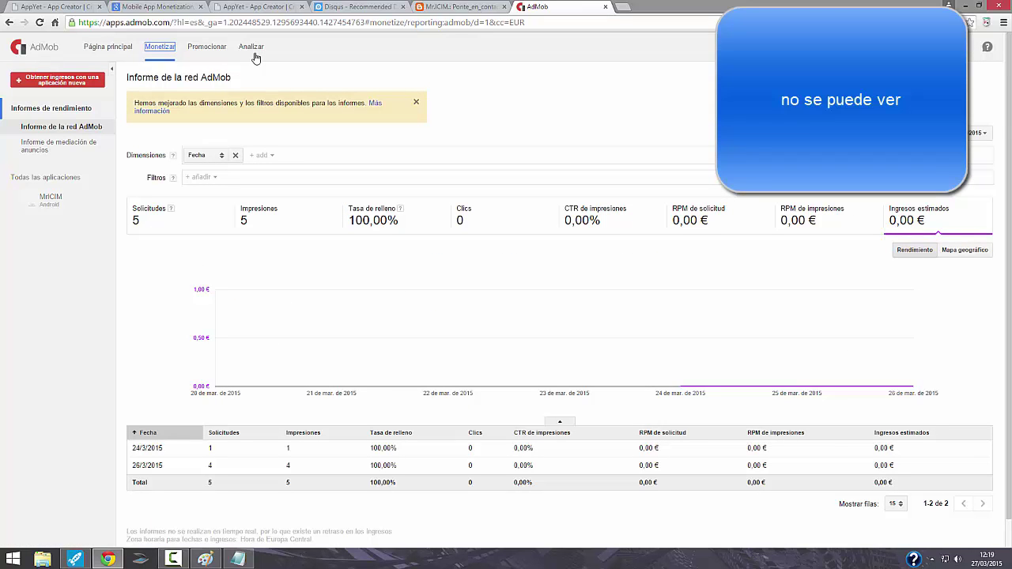
left_click(208, 59)
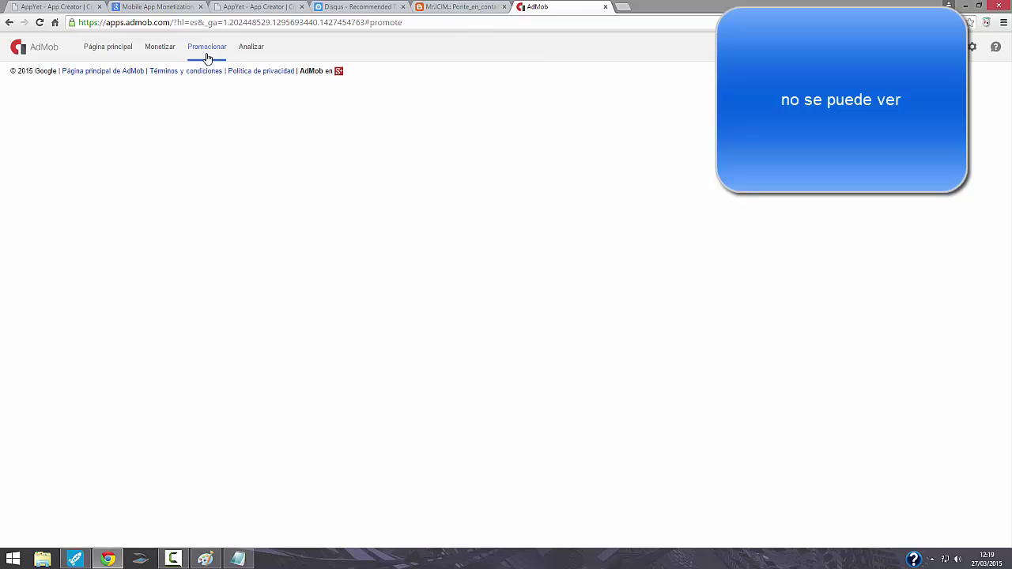
left_click(252, 47)
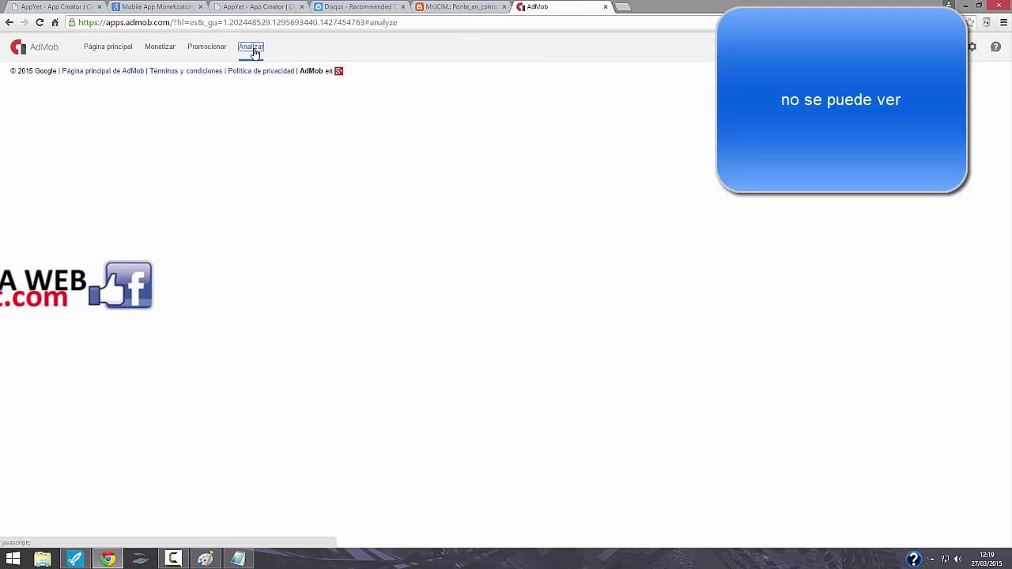
left_click(119, 49)
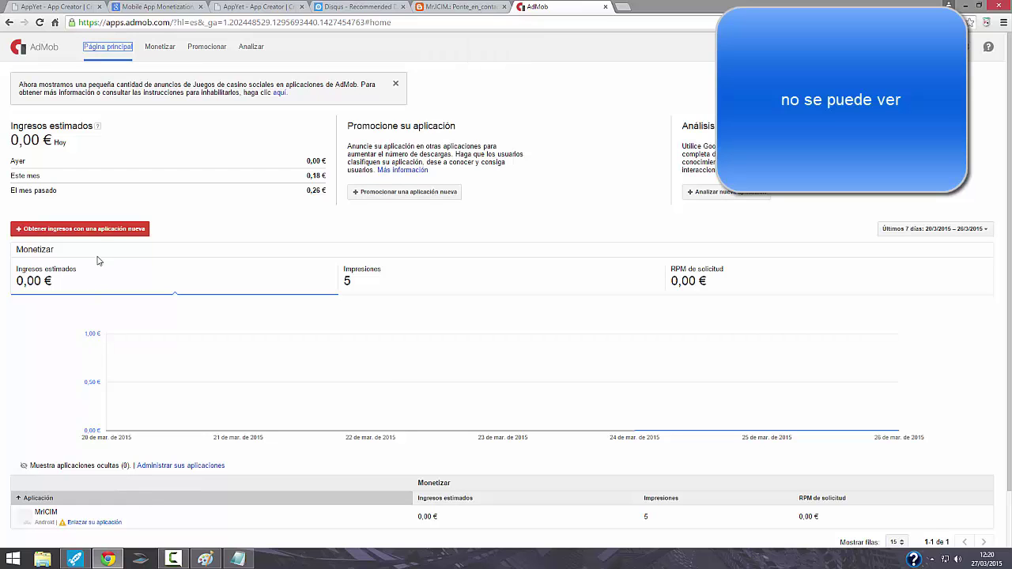
left_click(100, 231)
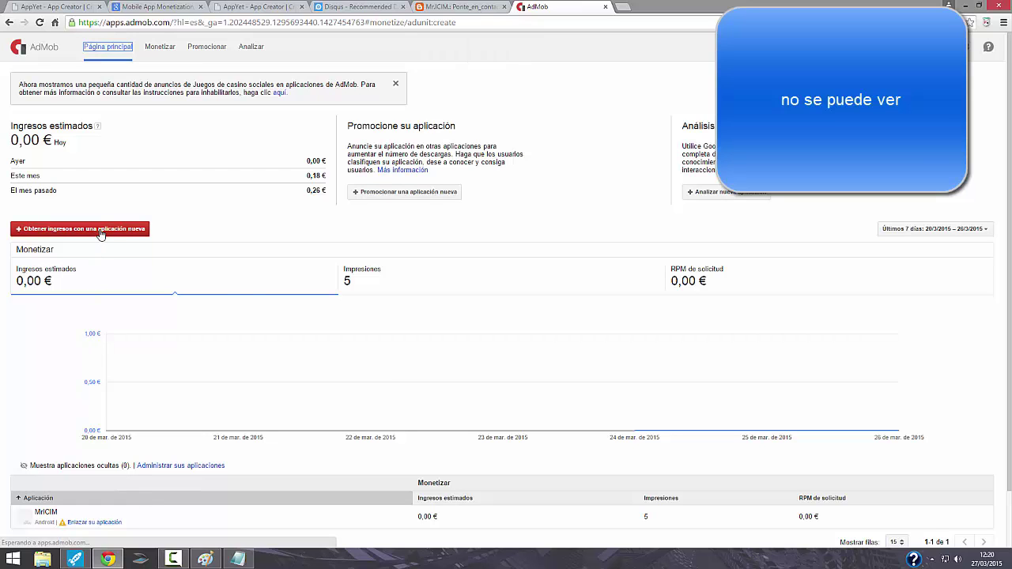
left_click(126, 163)
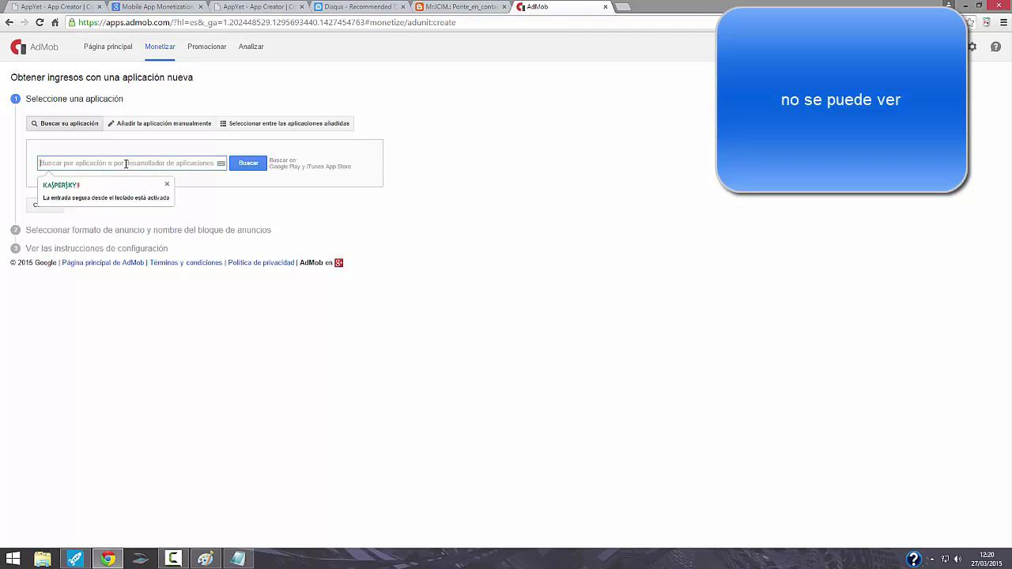
Switch to AppYet, try to save the empty Admob Mediation settings, and select the package name in the app's general settings.
left_click(47, 5)
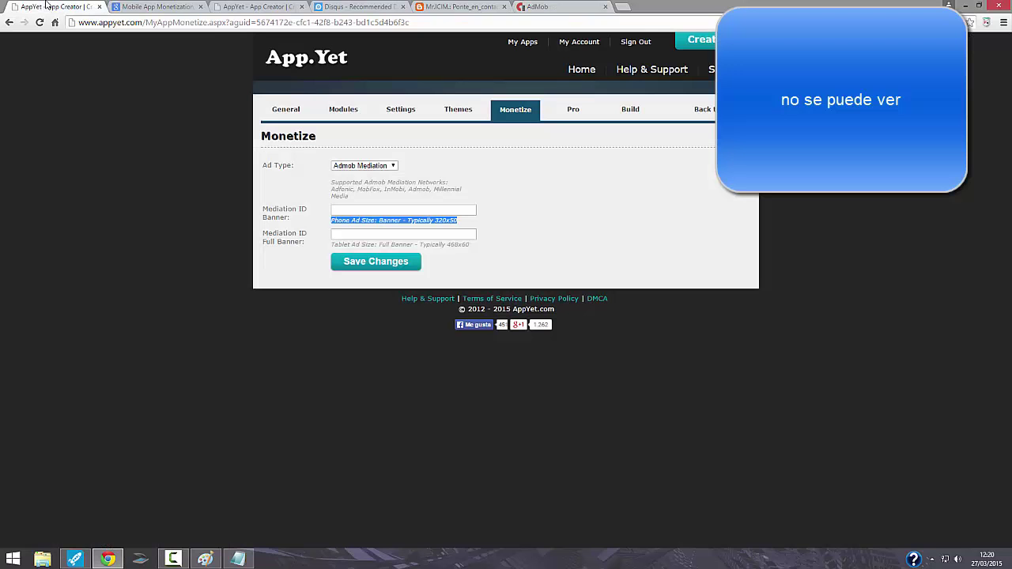
left_click(402, 264)
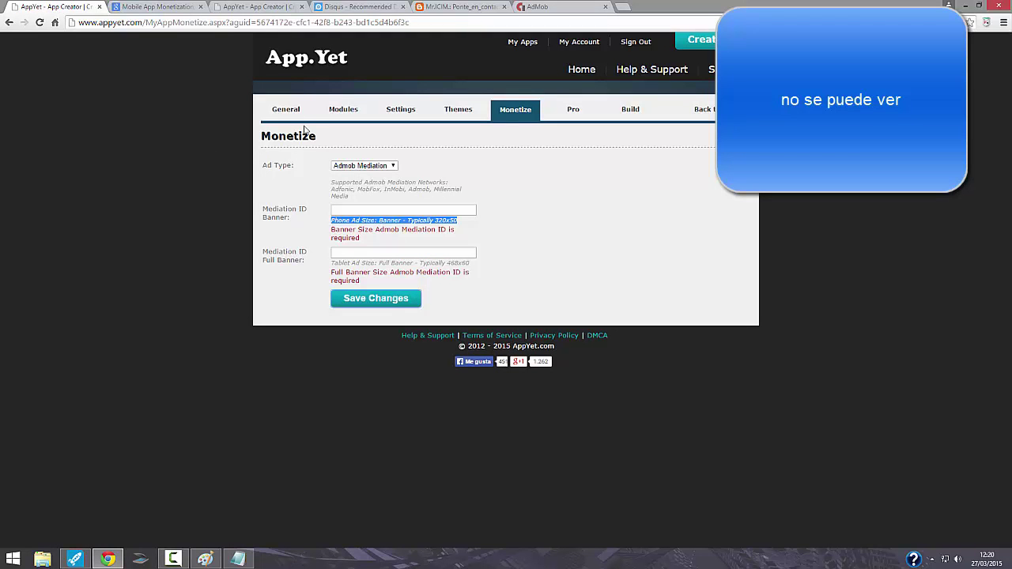
left_click(286, 111)
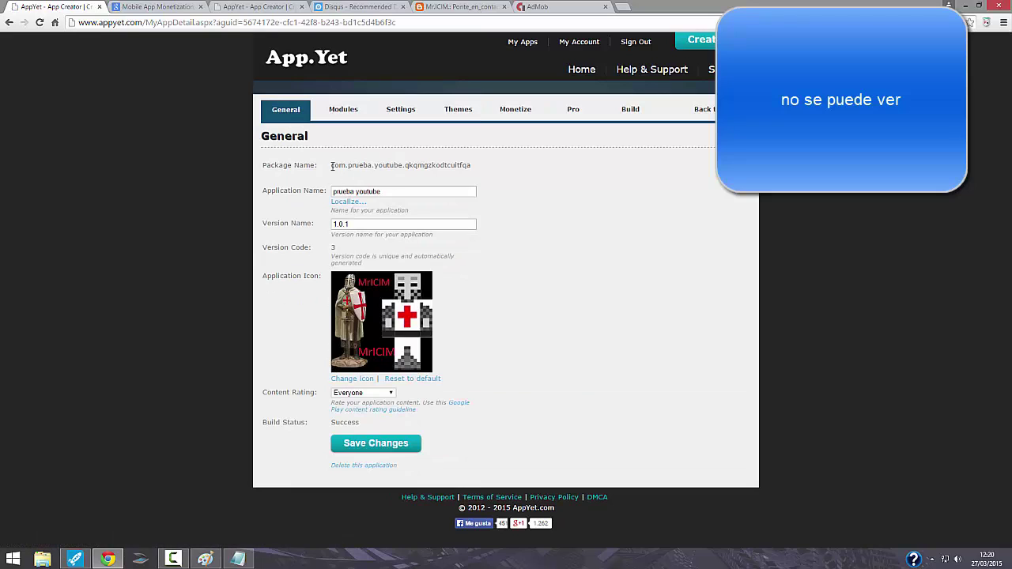
left_click_drag(332, 165, 475, 164)
Switch to AdMob, examine the new application form's store search and manual entry with its platform options, and return to the home page.
left_click(563, 6)
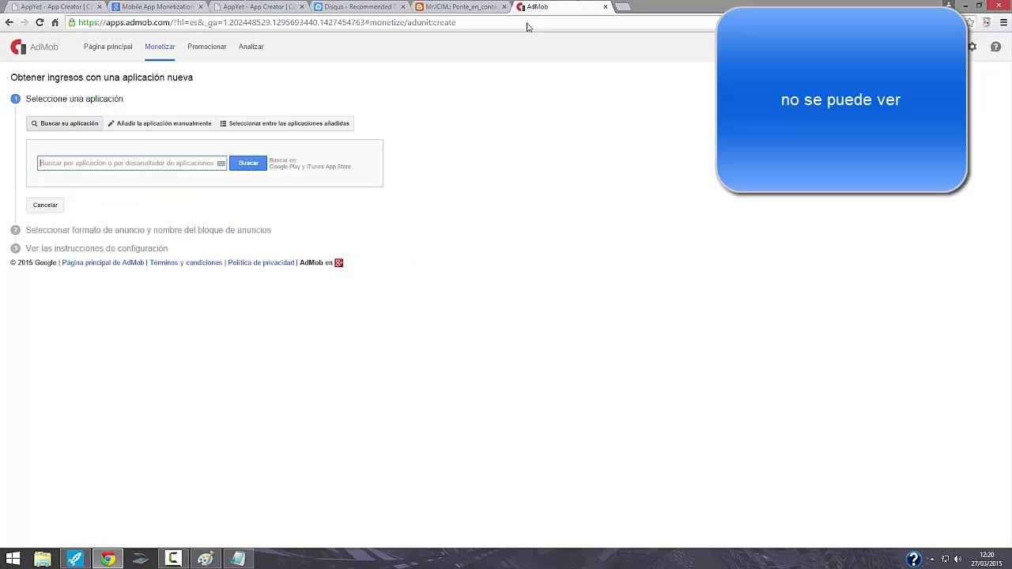
triple_click(270, 173)
left_click(356, 173)
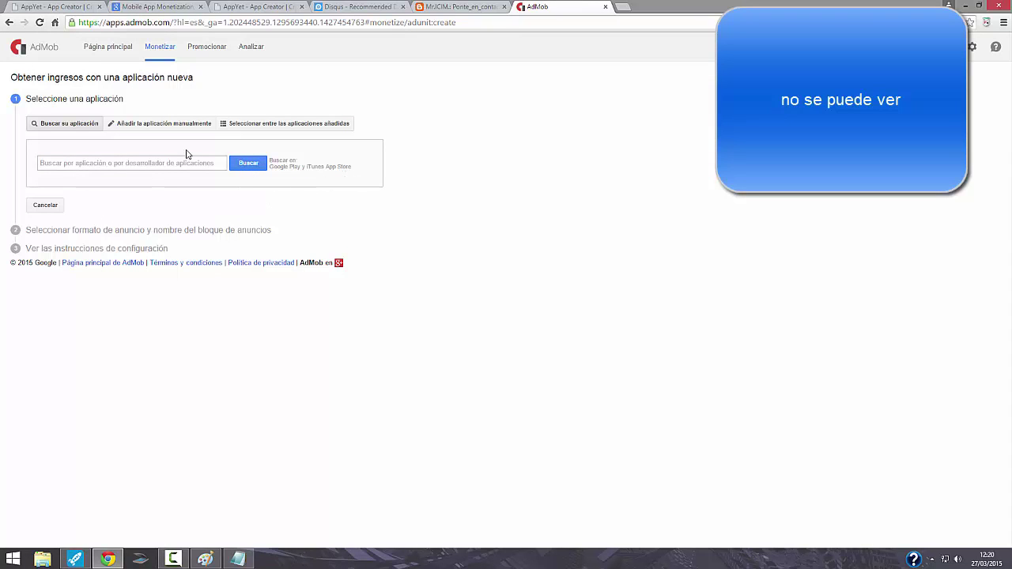
left_click(148, 126)
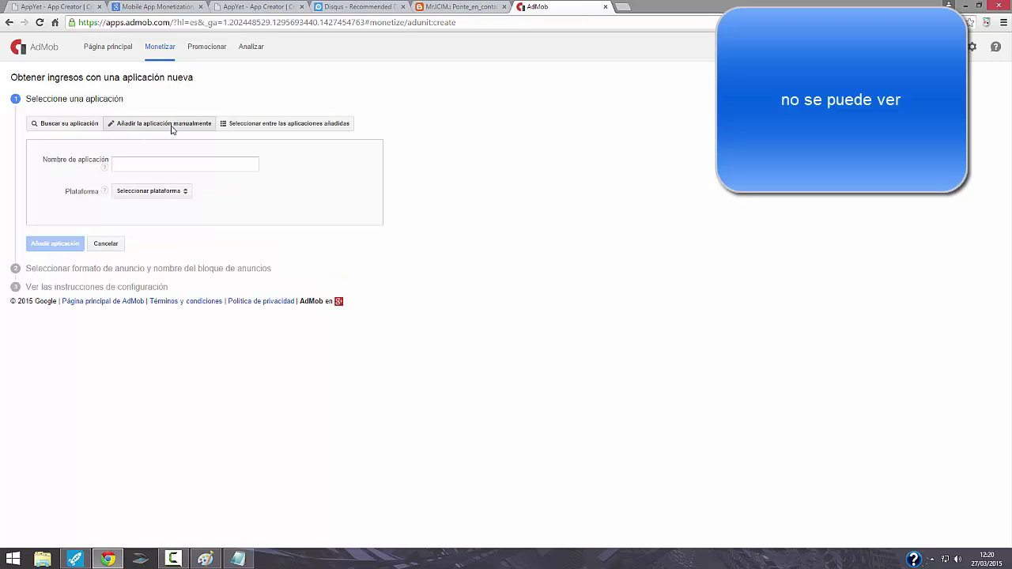
left_click(125, 164)
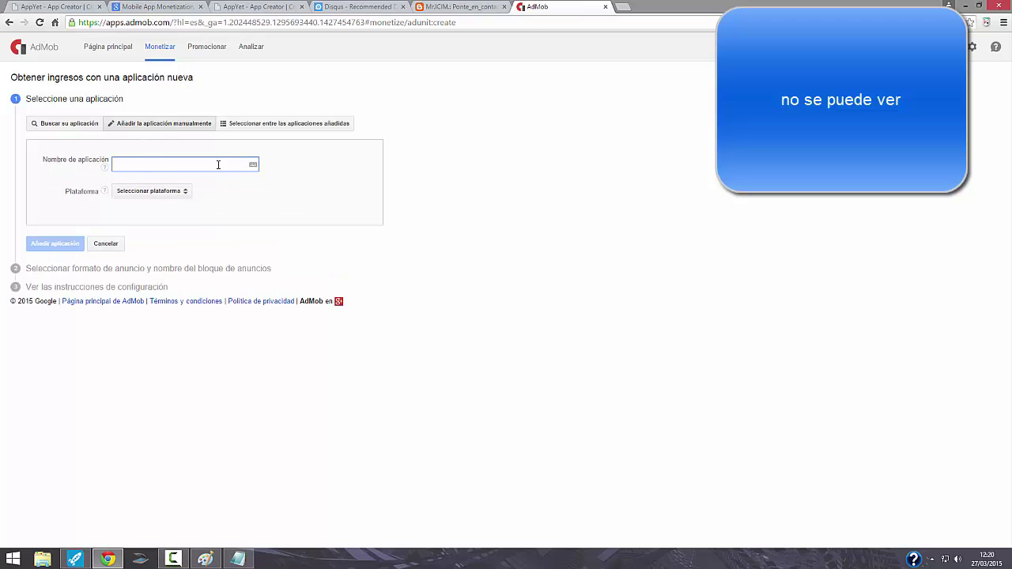
left_click(187, 192)
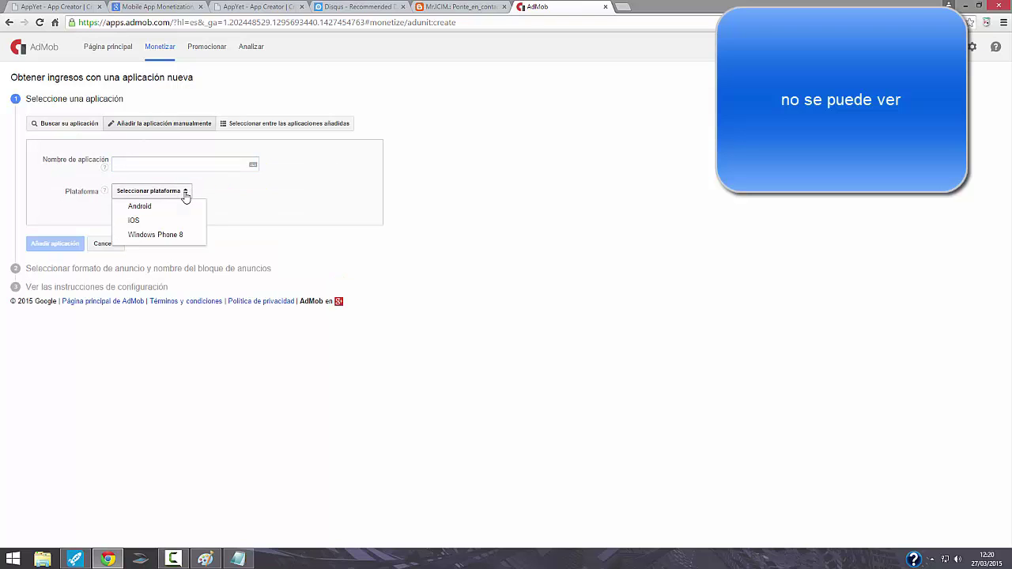
left_click(248, 201)
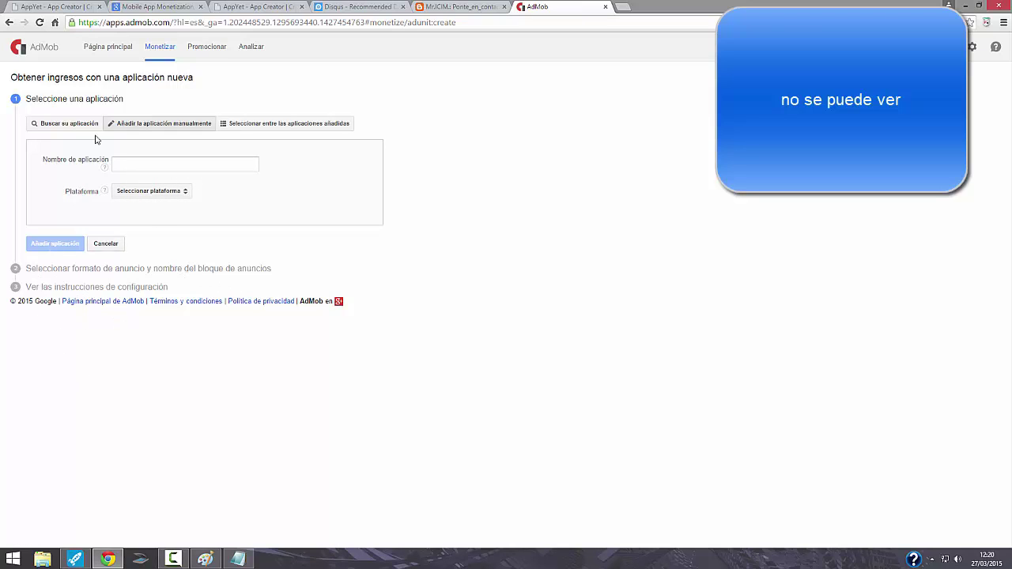
left_click(108, 53)
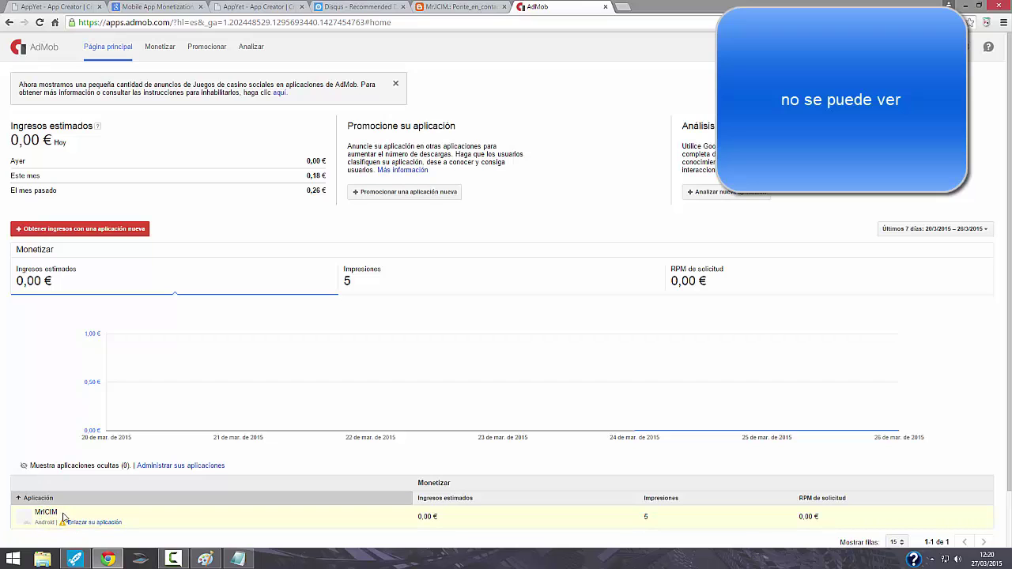
Look at the dialog for linking the MrICIM app and open its active ad units from application management.
left_click(88, 523)
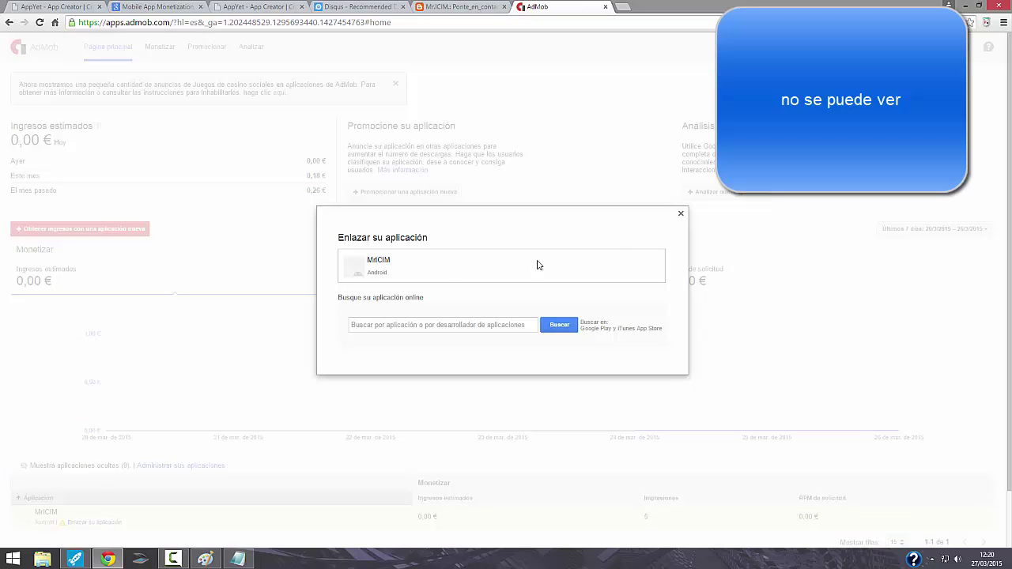
left_click(682, 215)
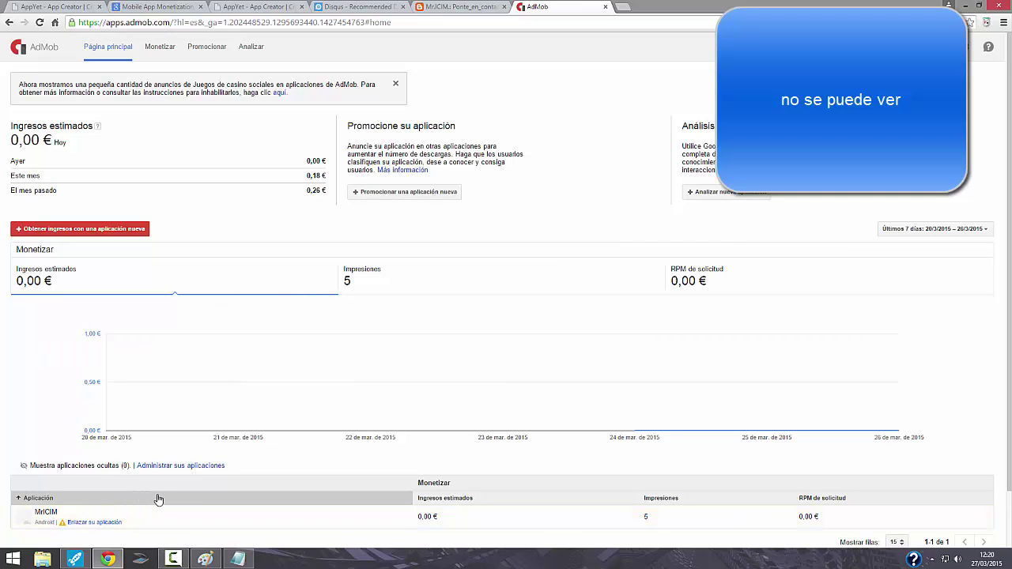
left_click(190, 466)
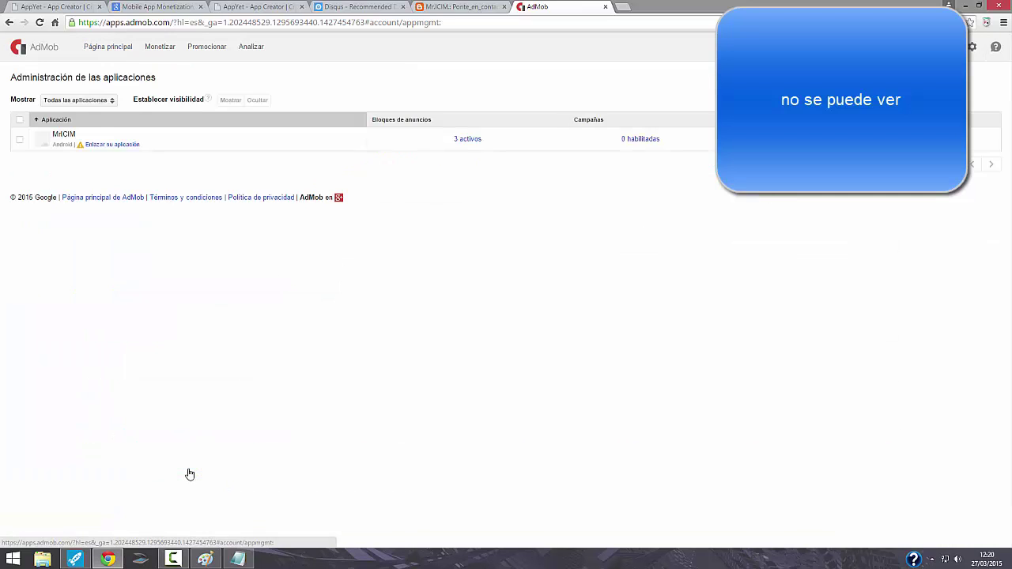
left_click(20, 139)
left_click(468, 140)
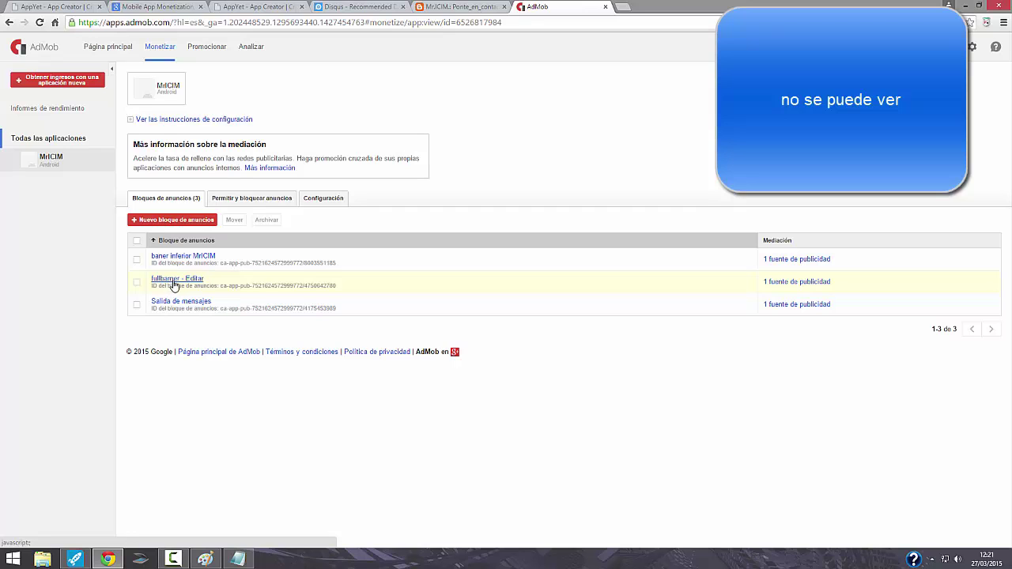
Examine the settings of MrICIM's fullbarner and Salida de mensajes ad units.
left_click(168, 281)
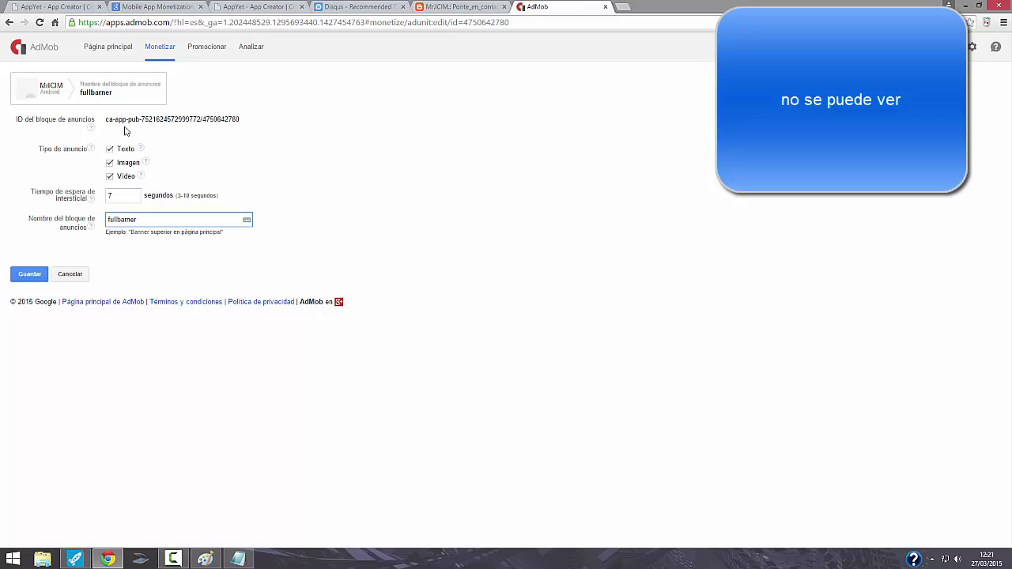
left_click(78, 275)
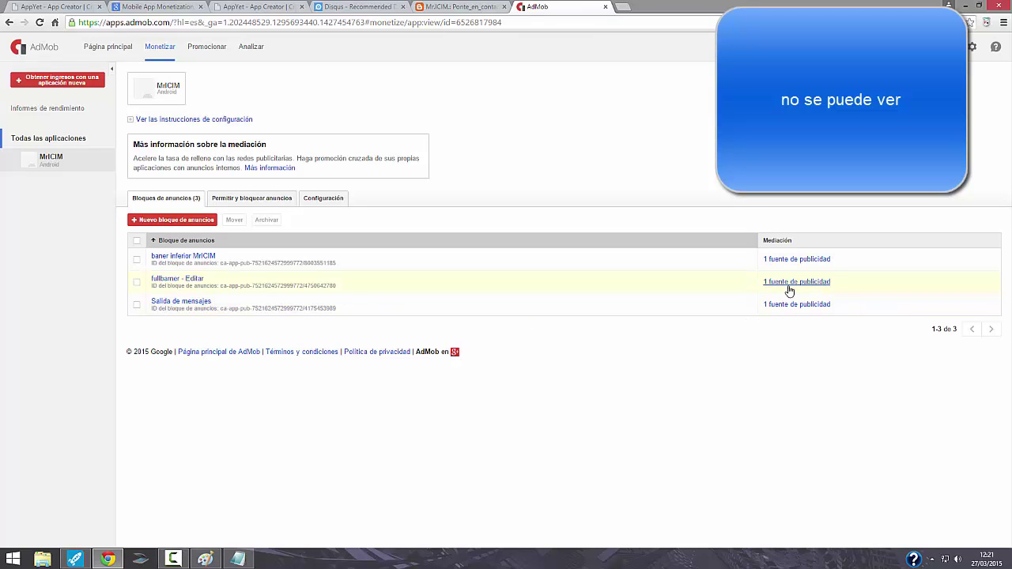
left_click(226, 304)
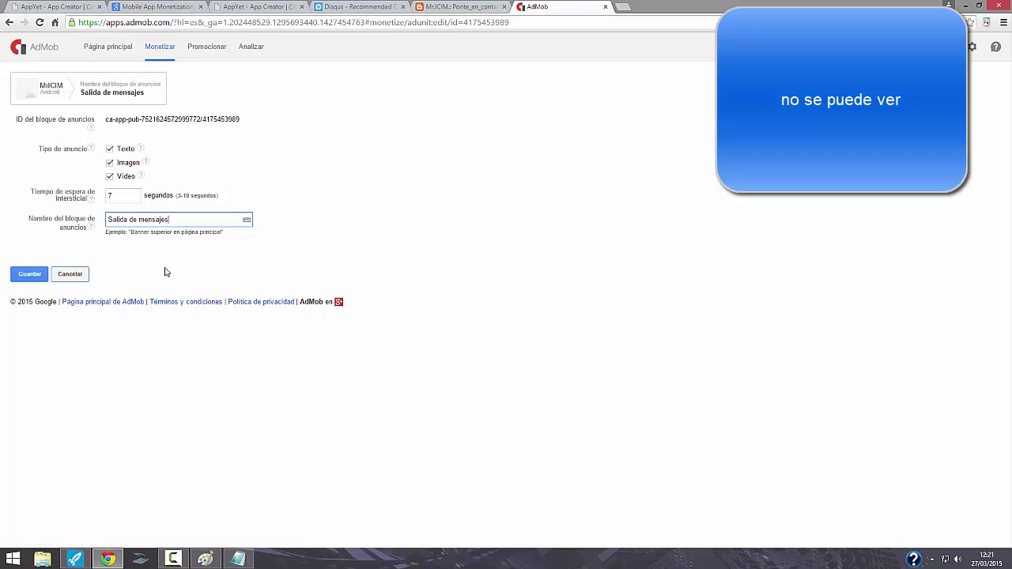
Cancel the Salida de mensajes ad unit settings, switch to AppYet, and choose Admob Mediation as the app's ad type.
left_click(82, 276)
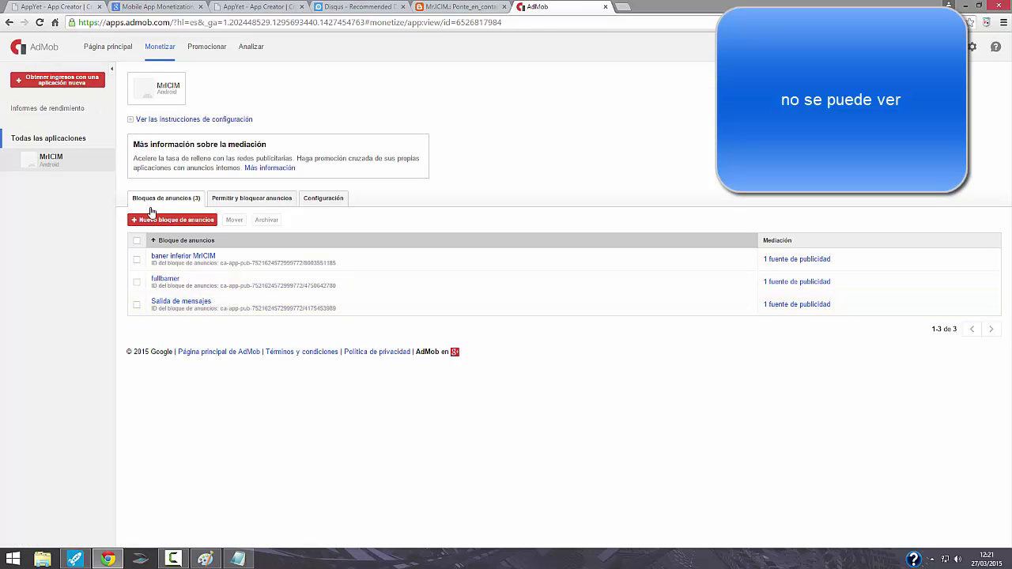
left_click(55, 7)
left_click(529, 112)
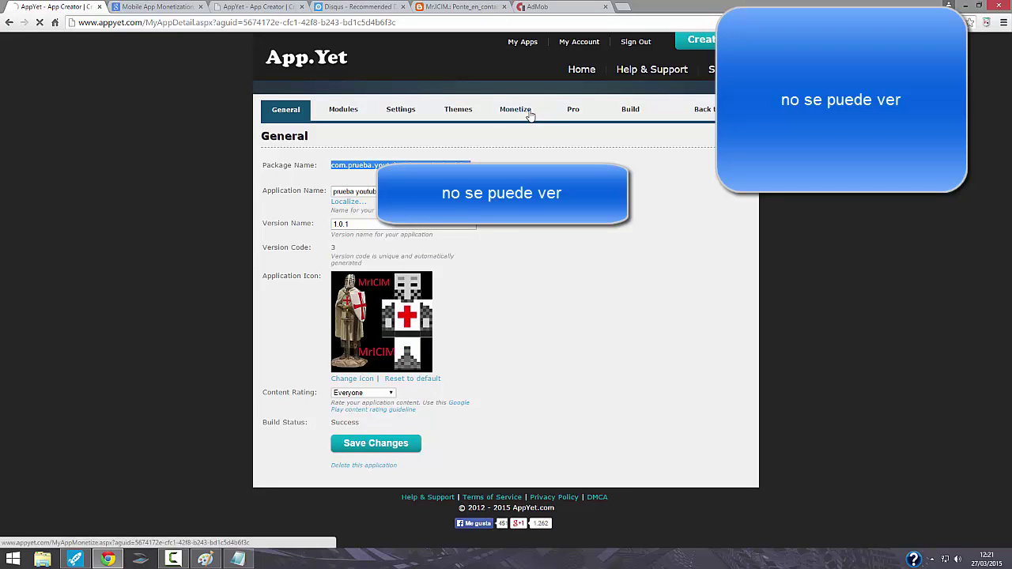
left_click(363, 166)
left_click(354, 191)
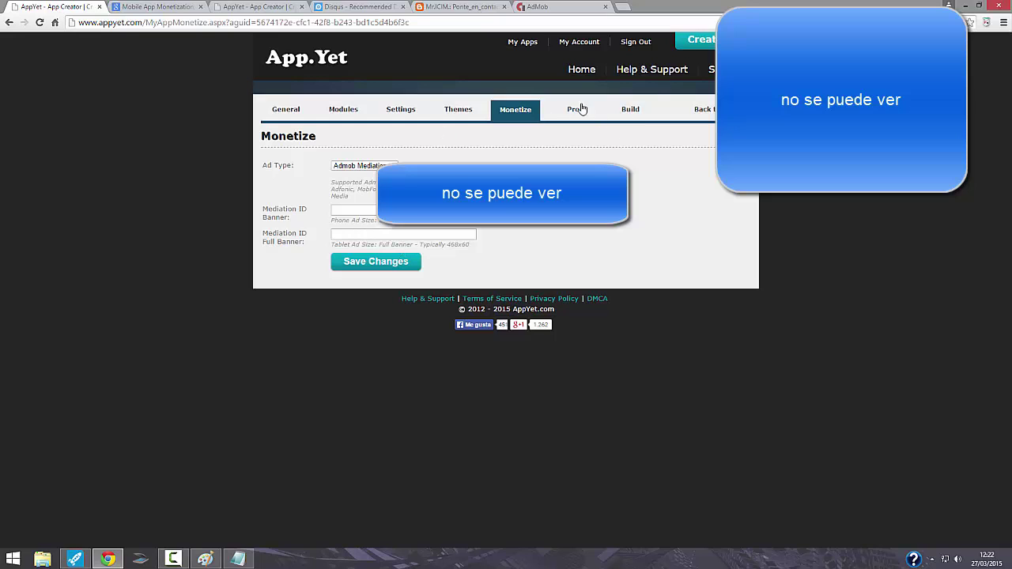
From the app's Build page, look at the Get Started with Publishing guide for Google Play in a separate browser tab.
left_click(630, 111)
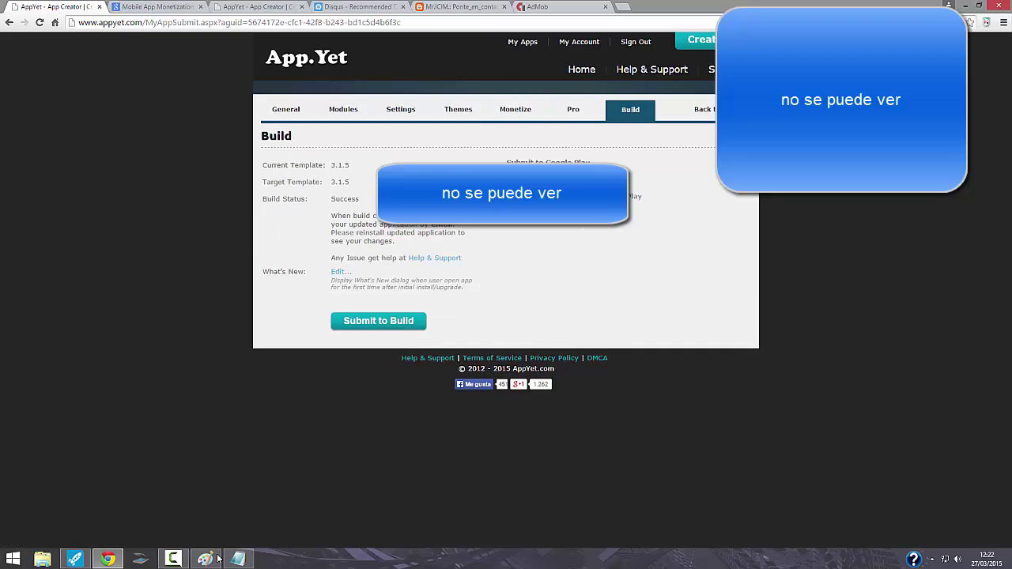
left_click(175, 560)
left_click(176, 560)
right_click(527, 179)
left_click(561, 187)
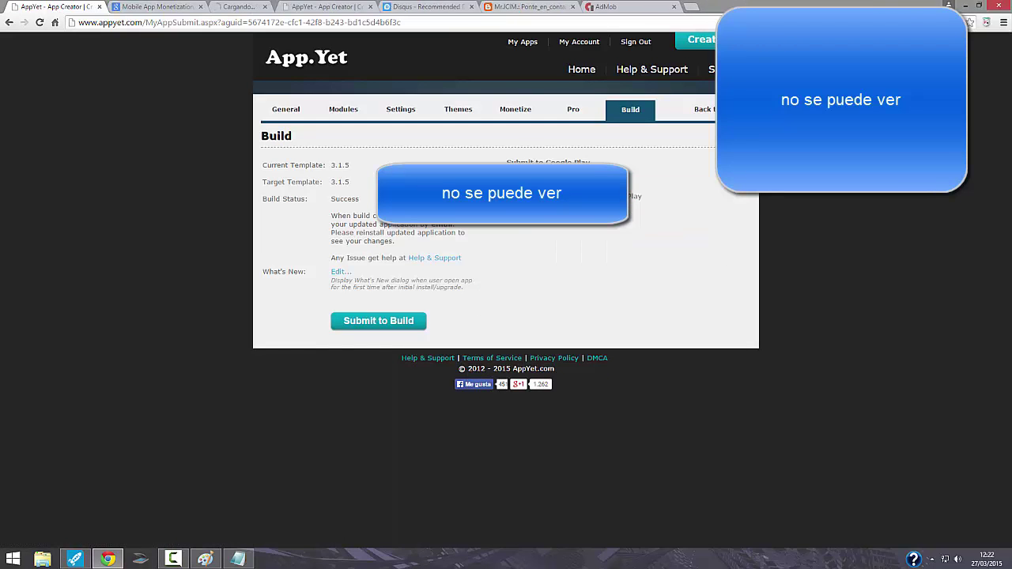
left_click_drag(261, 7, 624, 15)
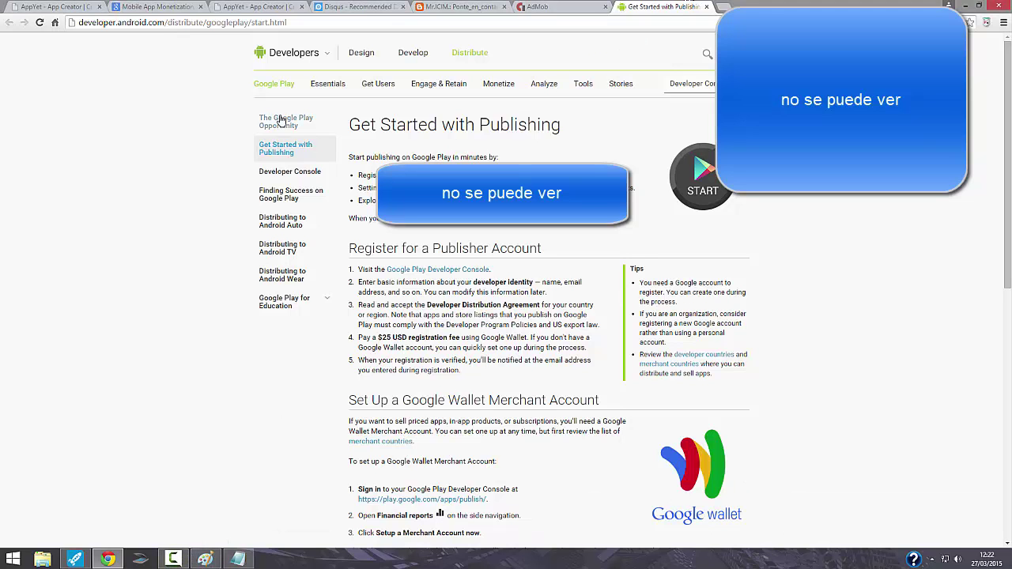
left_click(71, 6)
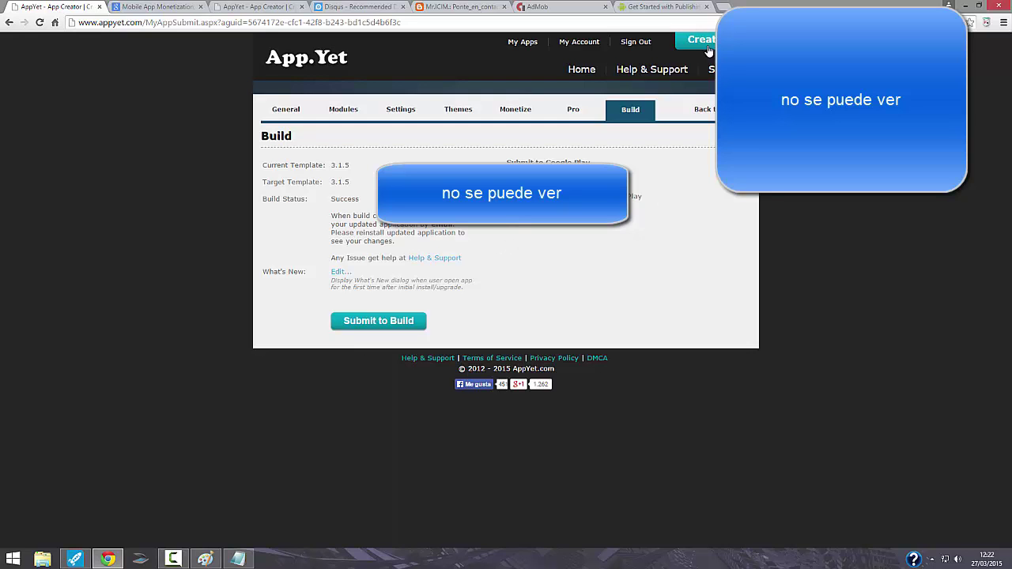
Close every other browser tab, keeping only AppYet's Build page open.
left_click(706, 7)
left_click(605, 7)
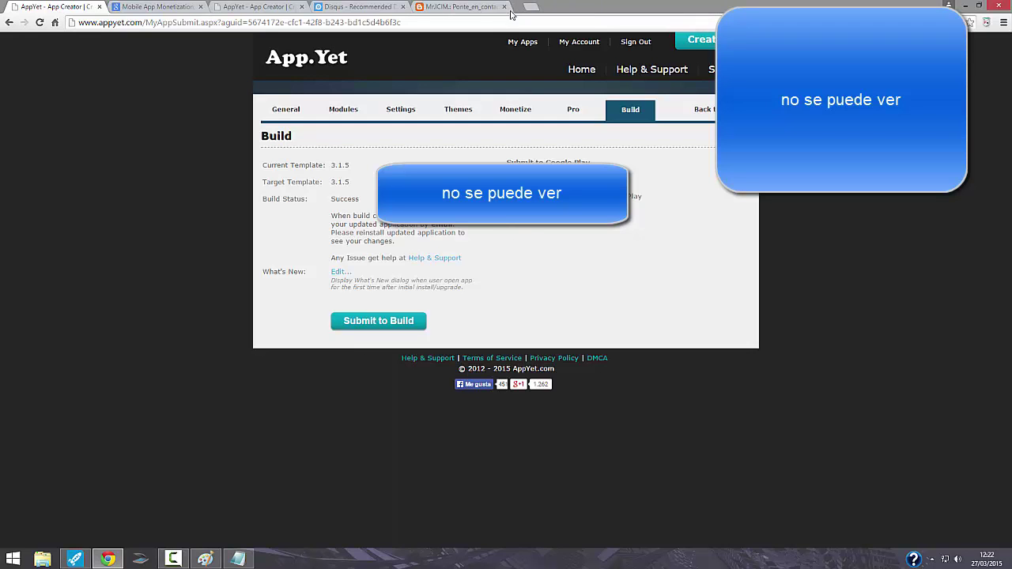
left_click(490, 6)
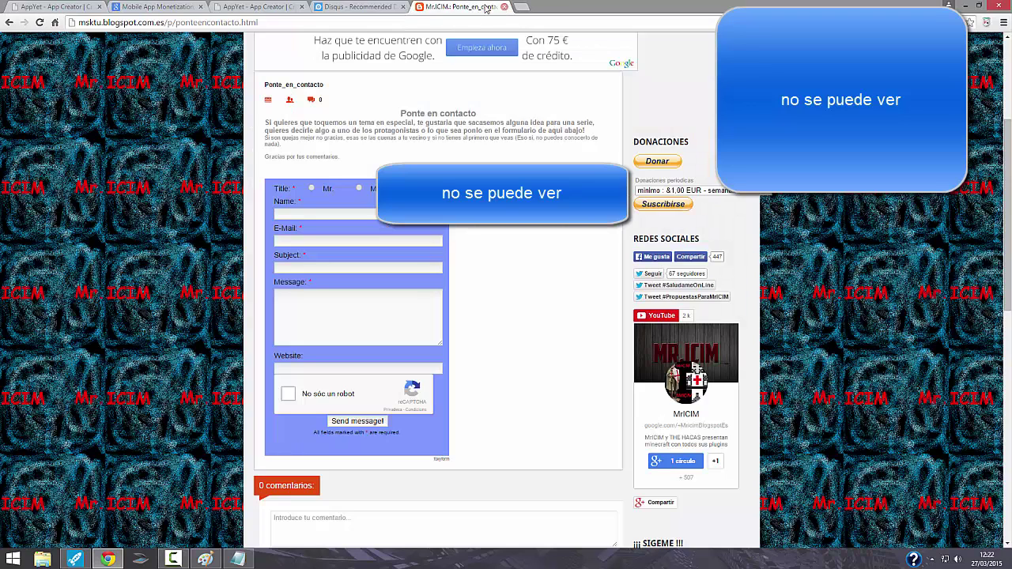
left_click(504, 7)
left_click(403, 7)
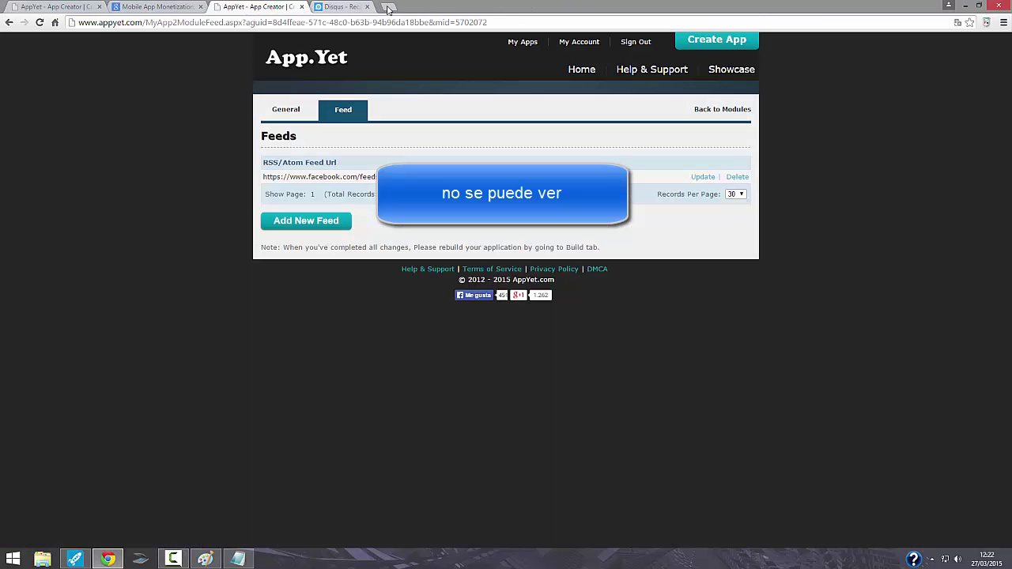
left_click(302, 7)
left_click(200, 6)
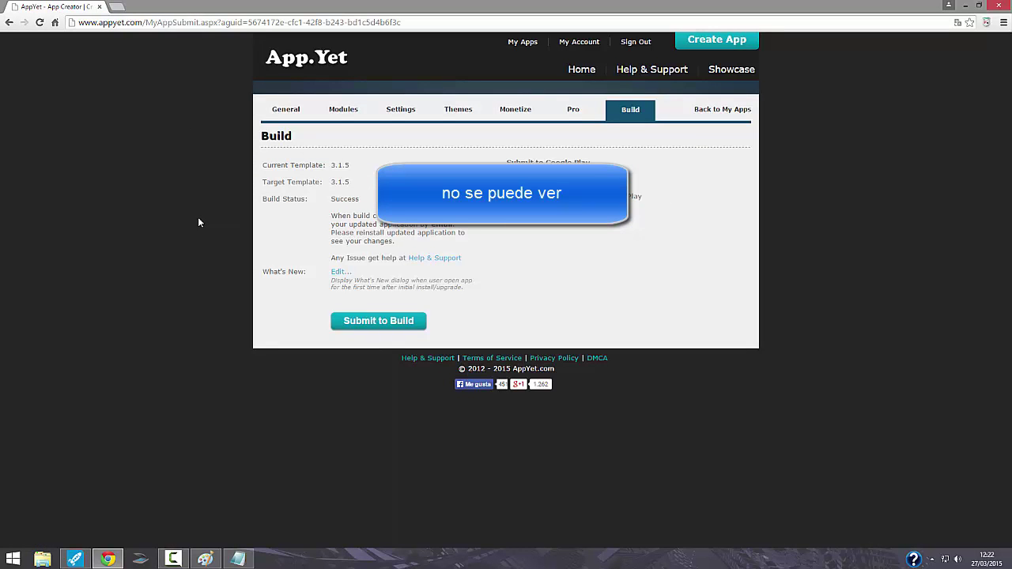
Check the app's general settings and submit the app to build.
left_click(288, 108)
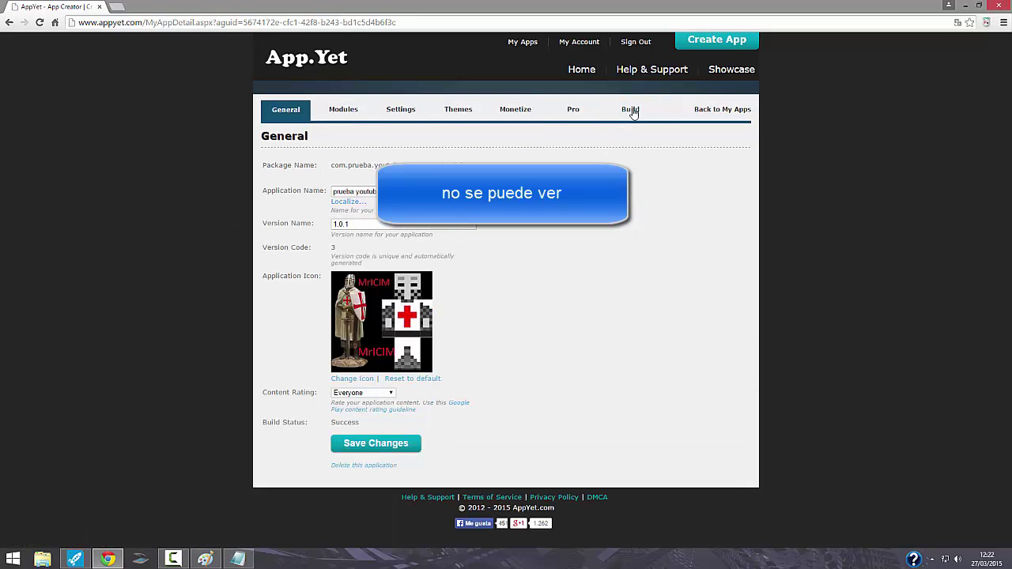
left_click(627, 111)
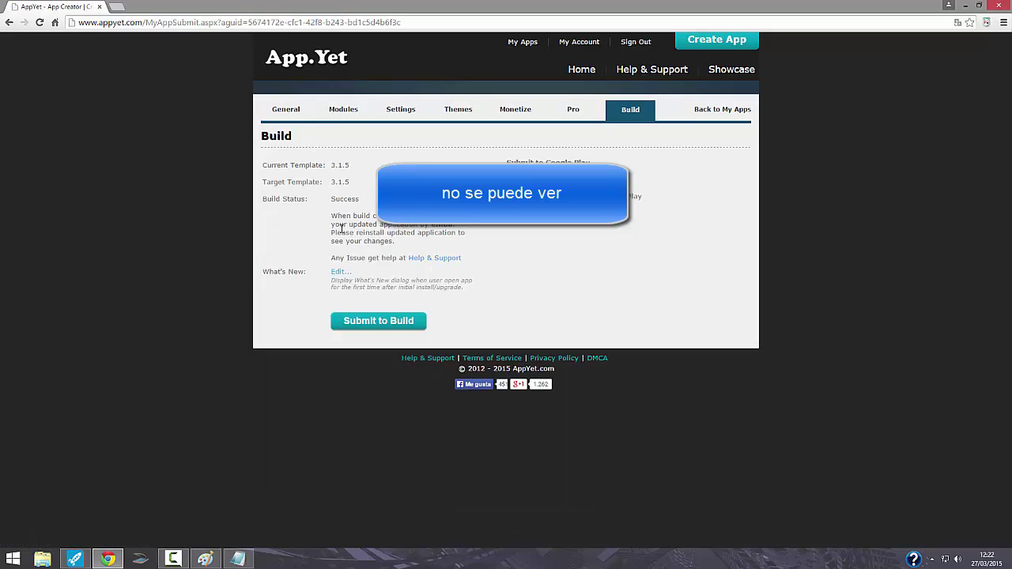
left_click(366, 326)
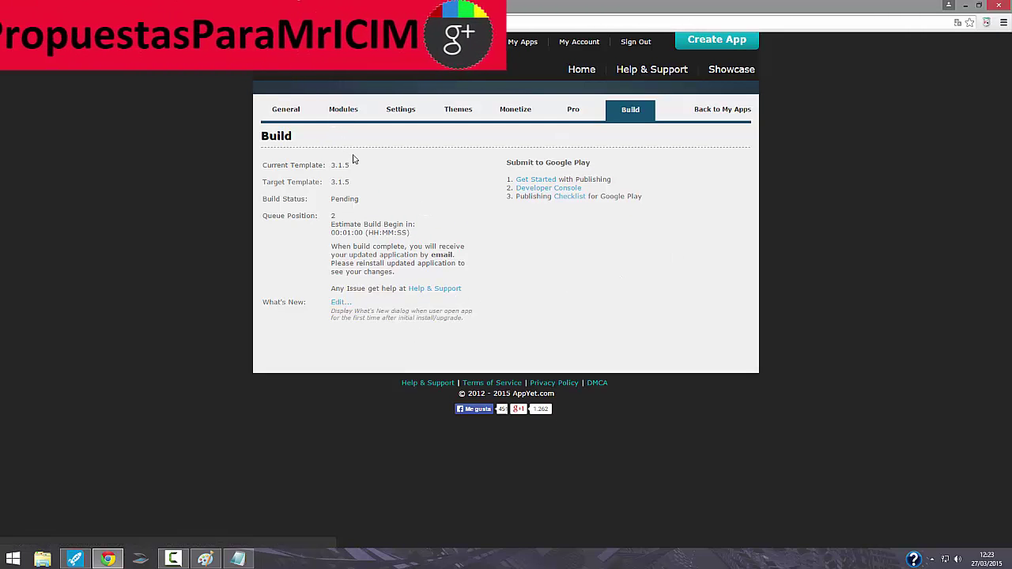
Change the MrICIM feed module's group name to Facebook, save it, and return to the module list.
left_click(343, 112)
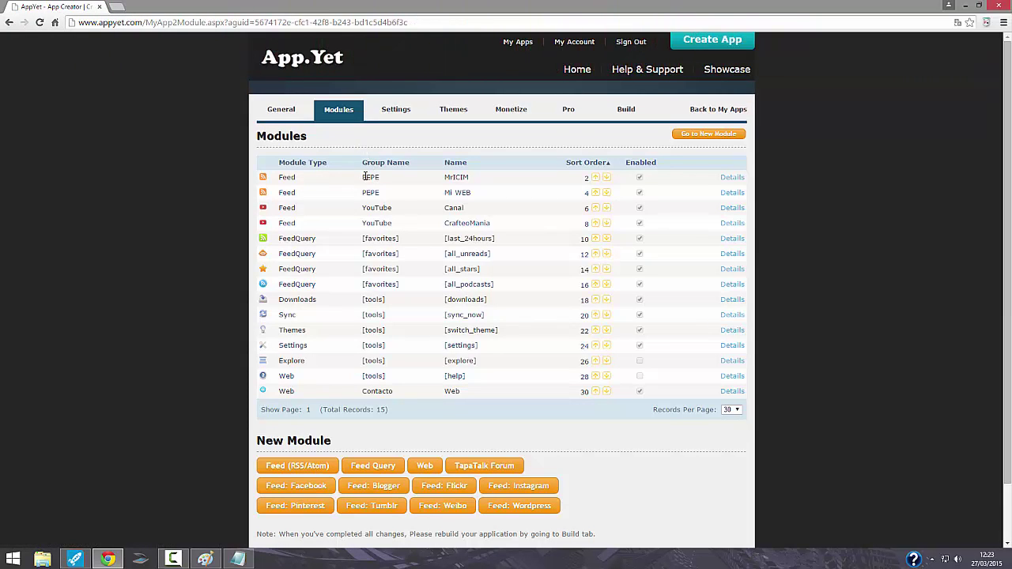
left_click_drag(362, 179, 377, 184)
left_click(379, 184)
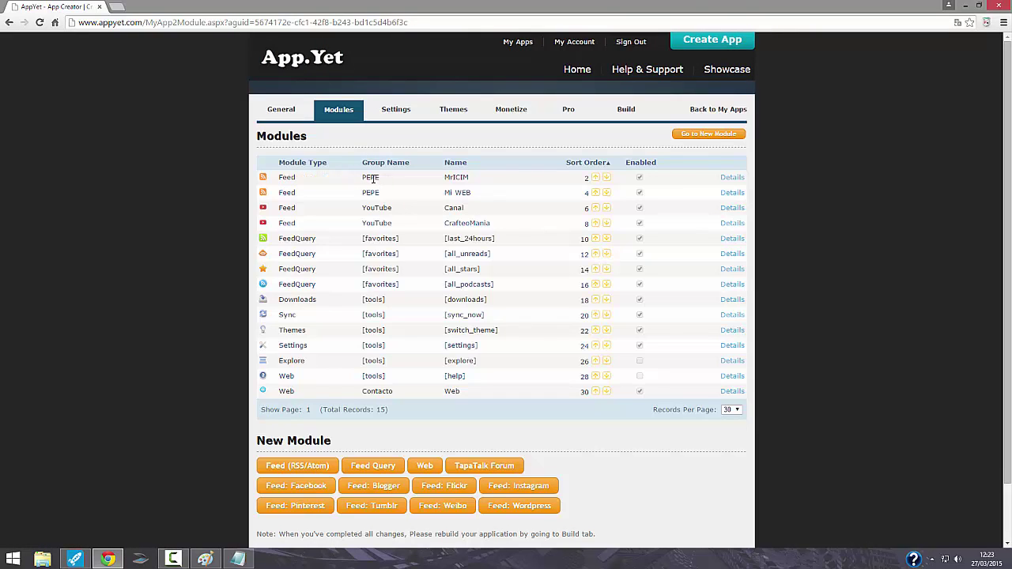
left_click(732, 178)
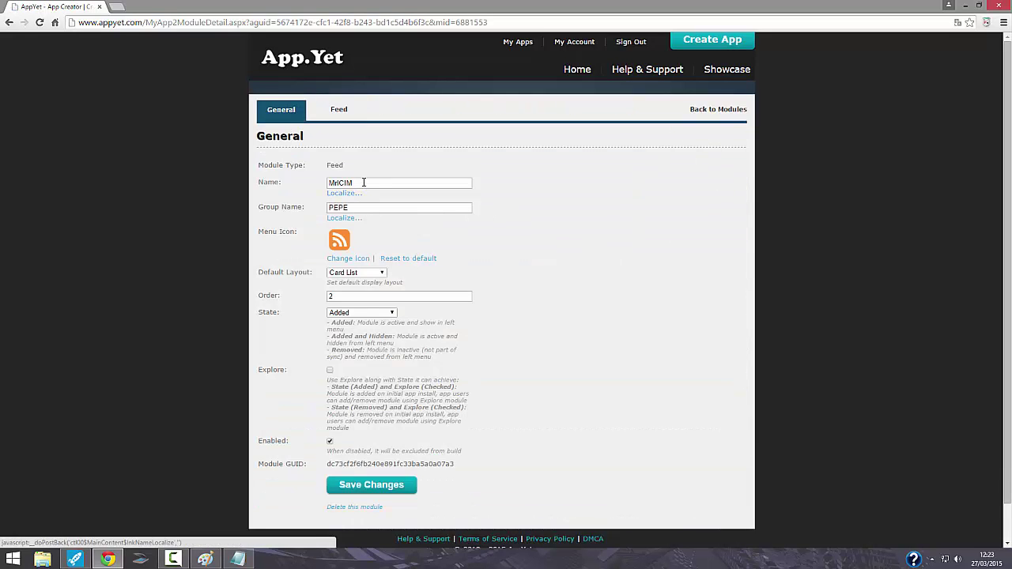
left_click(340, 109)
left_click(287, 109)
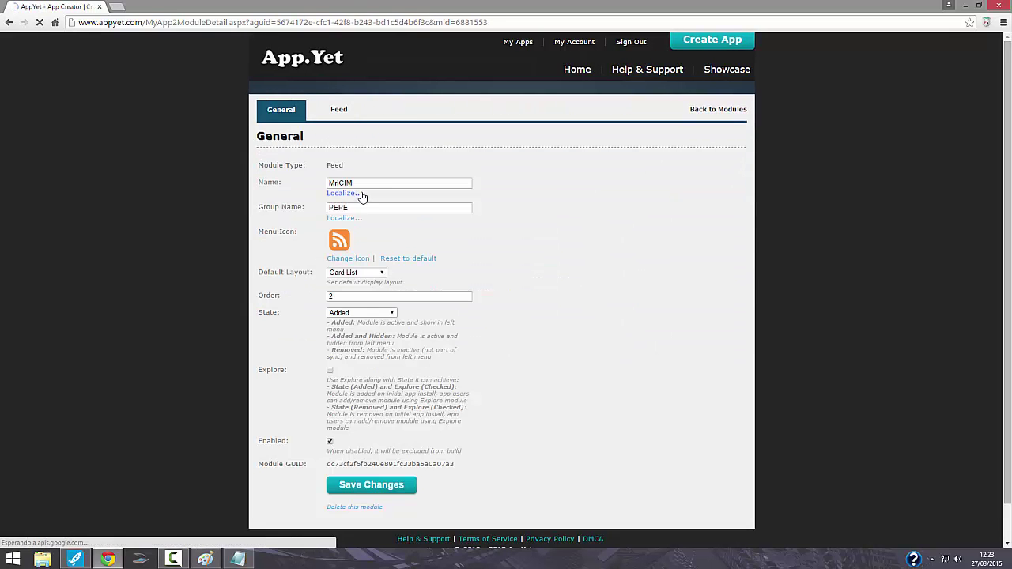
double_click(348, 208)
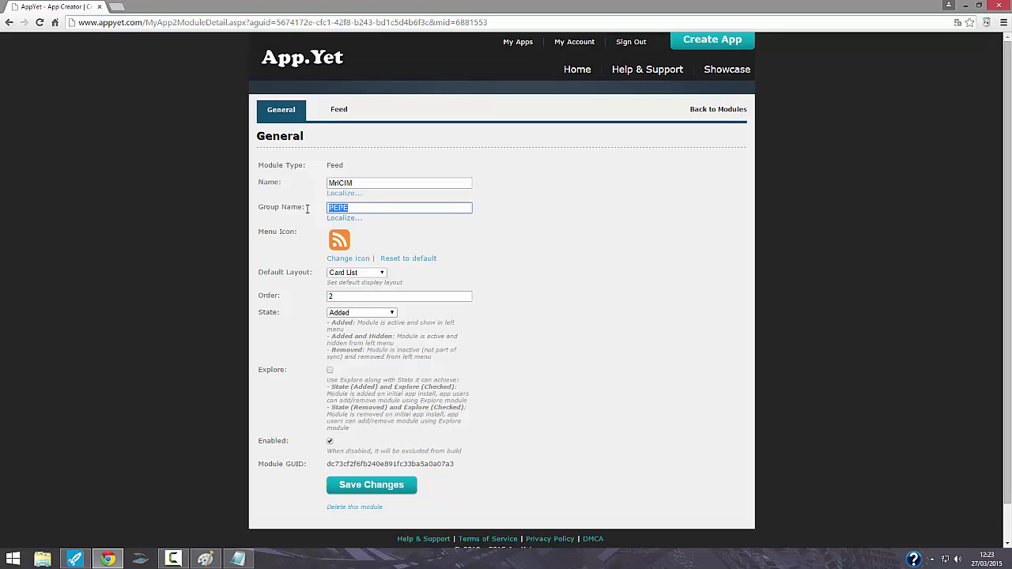
type("Facebook")
left_click(373, 483)
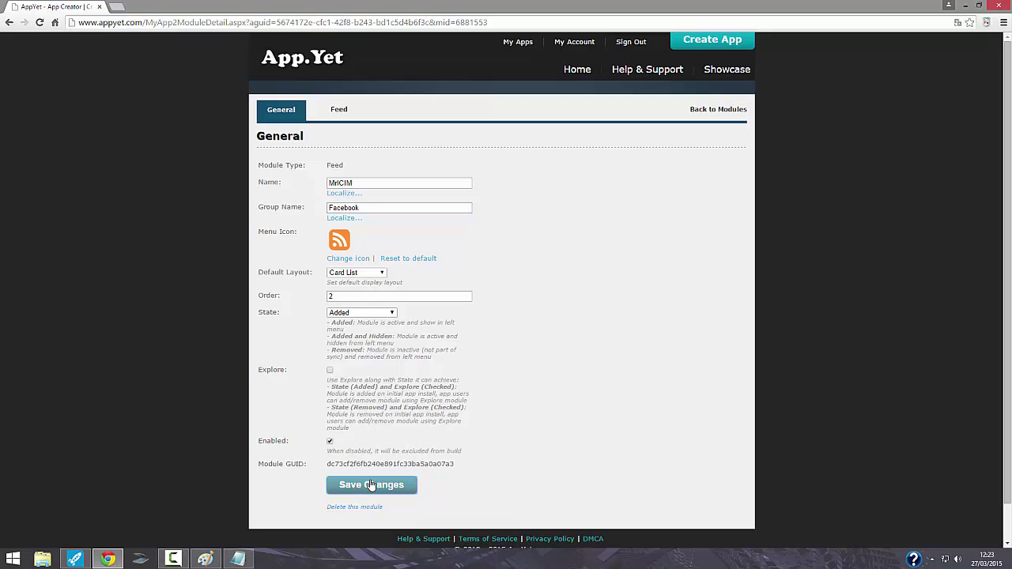
left_click(701, 111)
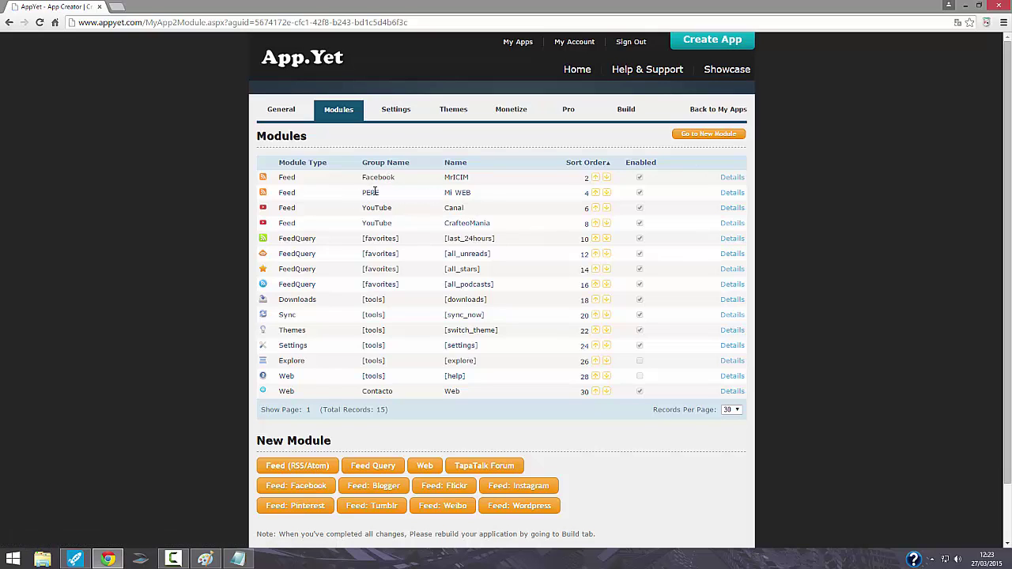
Change the Mi WEB feed module's group name to Web, save it, and return to the module list.
left_click(729, 193)
left_click_drag(360, 207, 315, 216)
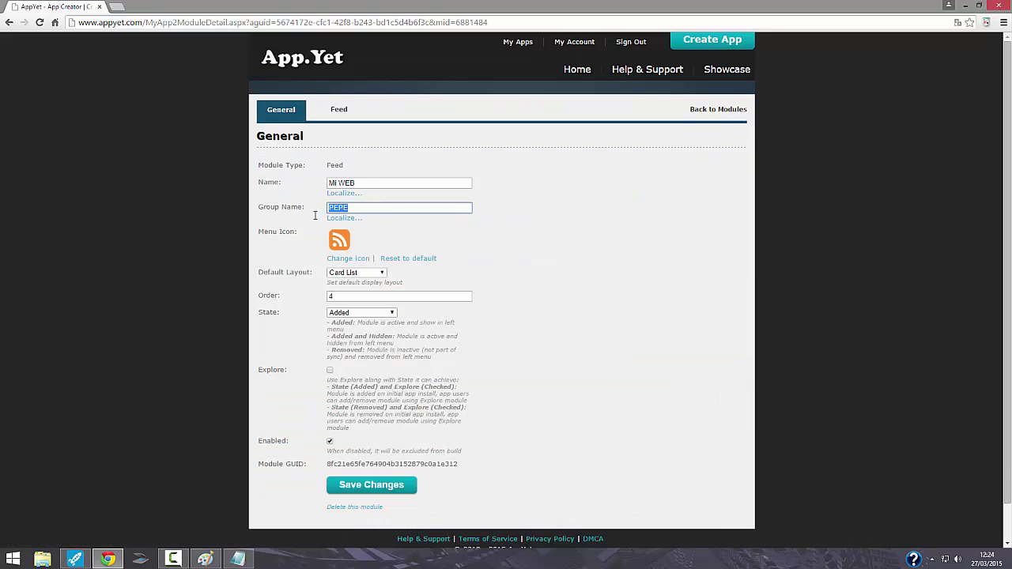
type("web")
left_click(398, 486)
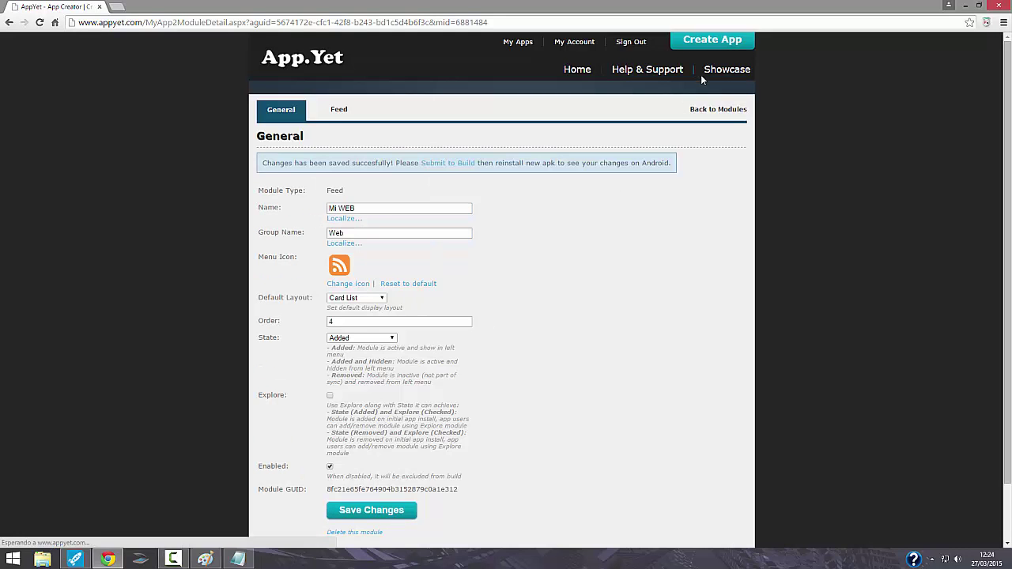
left_click(719, 110)
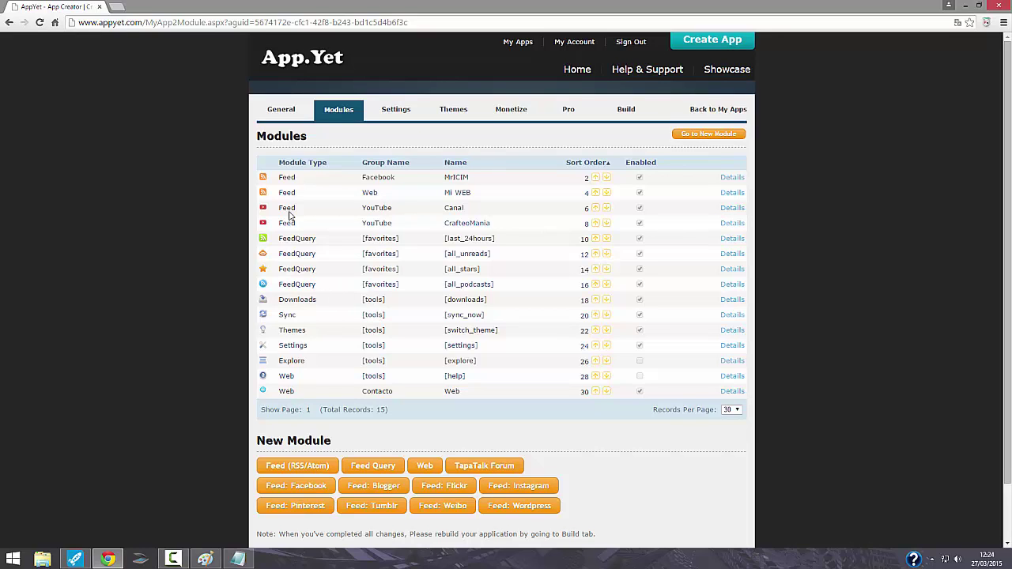
Set the app's version name to 1.1.1 in its general settings and save the changes.
left_click(283, 115)
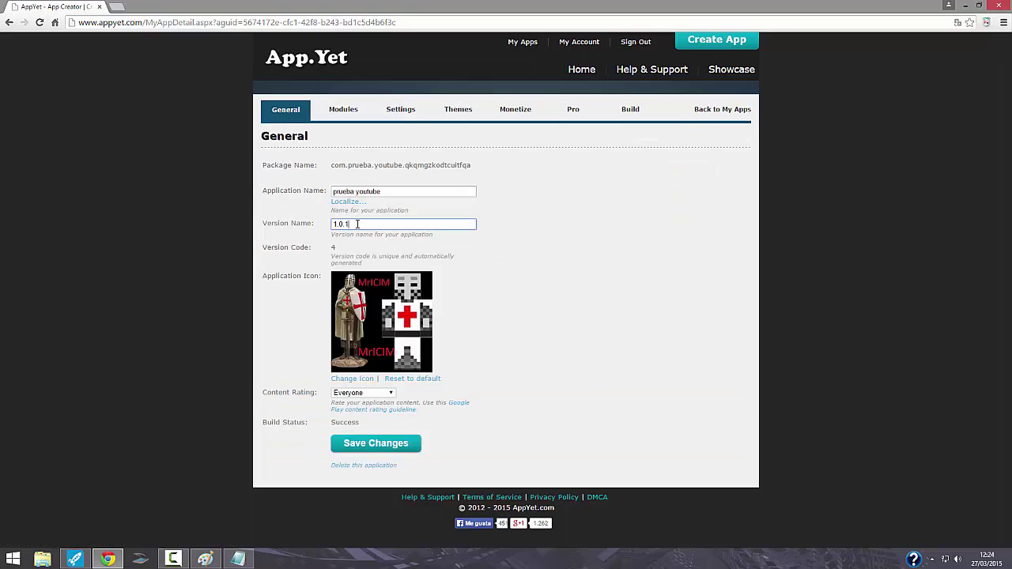
left_click(338, 225)
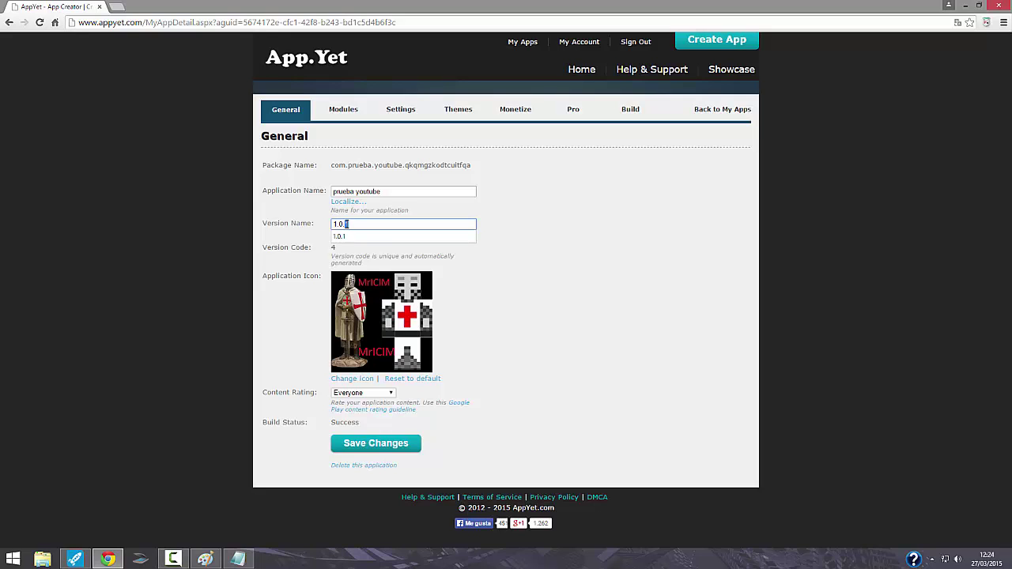
key("BackSpace")
left_click(345, 224)
left_click(388, 240)
left_click(533, 232)
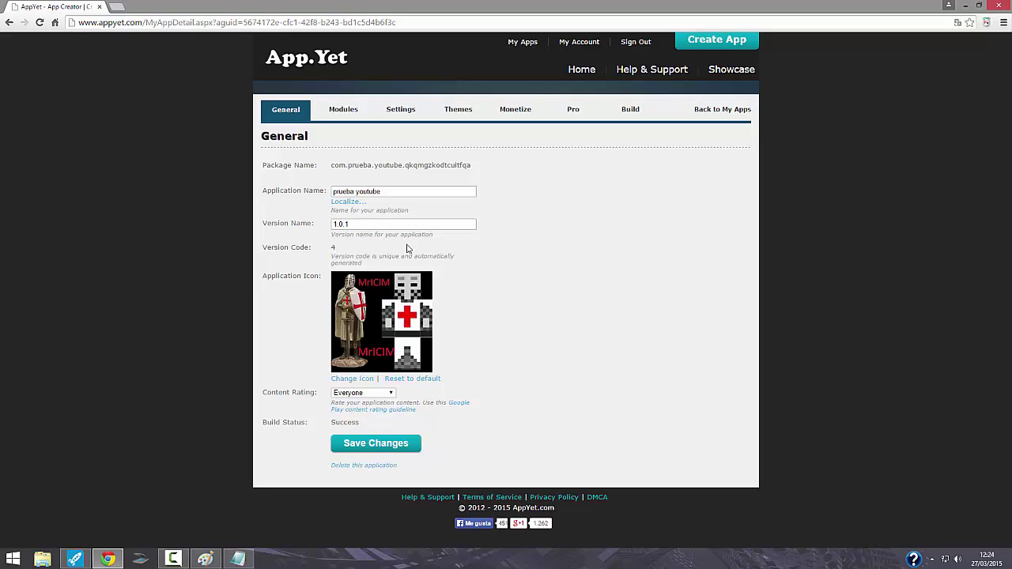
left_click(351, 224)
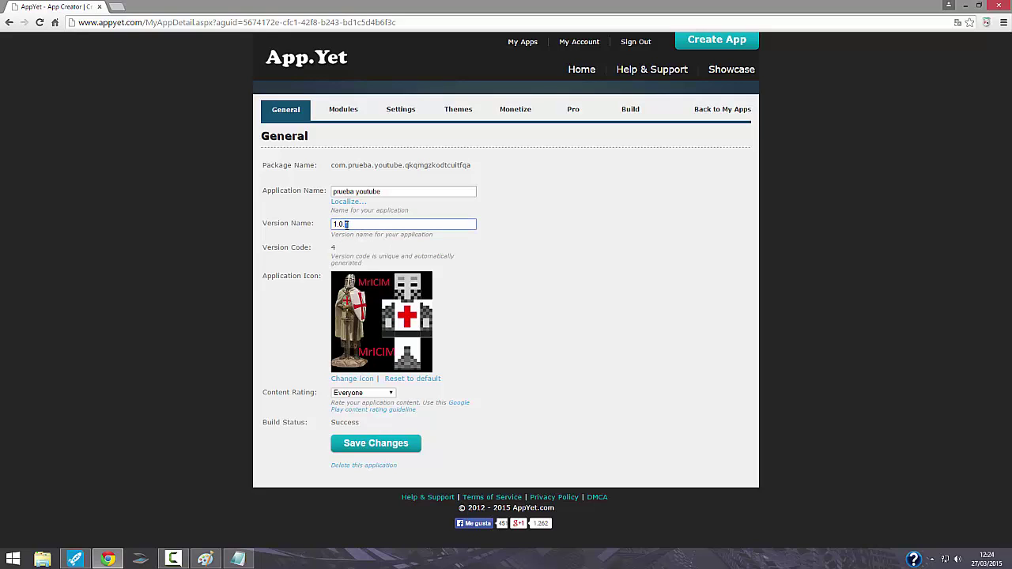
key("BackSpace")
type("1.")
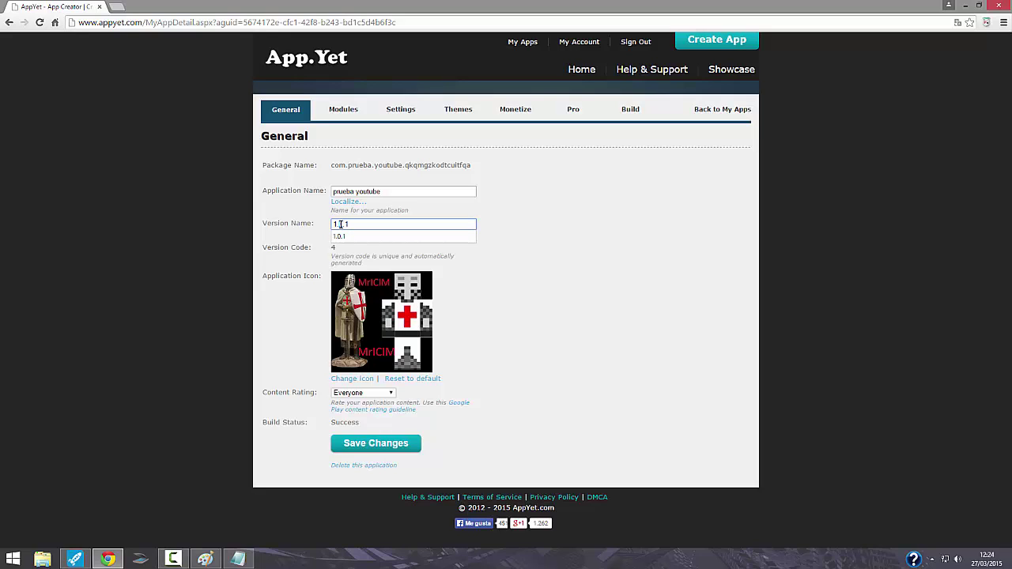
type("1")
left_click(490, 257)
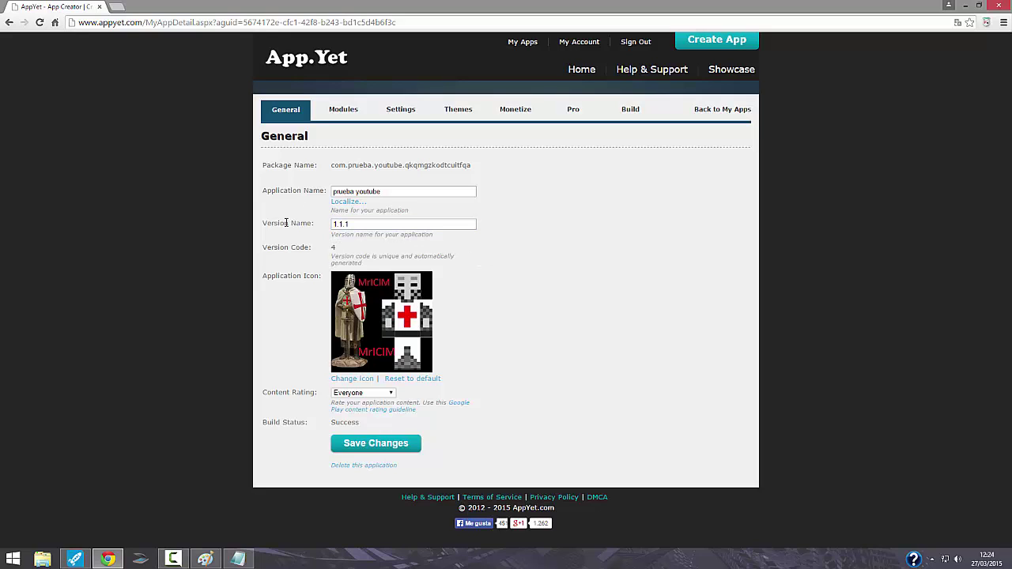
left_click(359, 444)
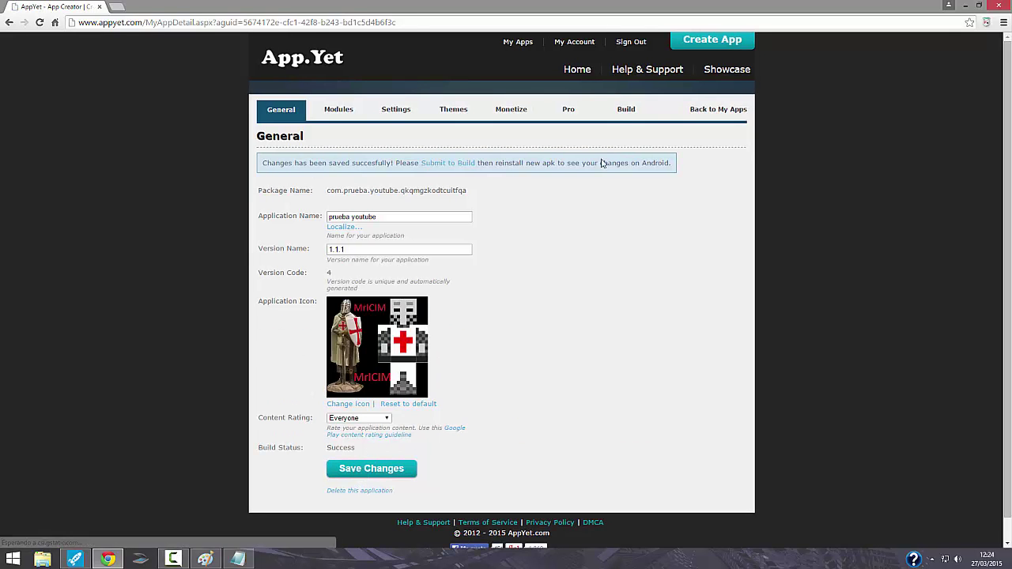
Submit the app to build again with the updated module groups and version name.
left_click(622, 110)
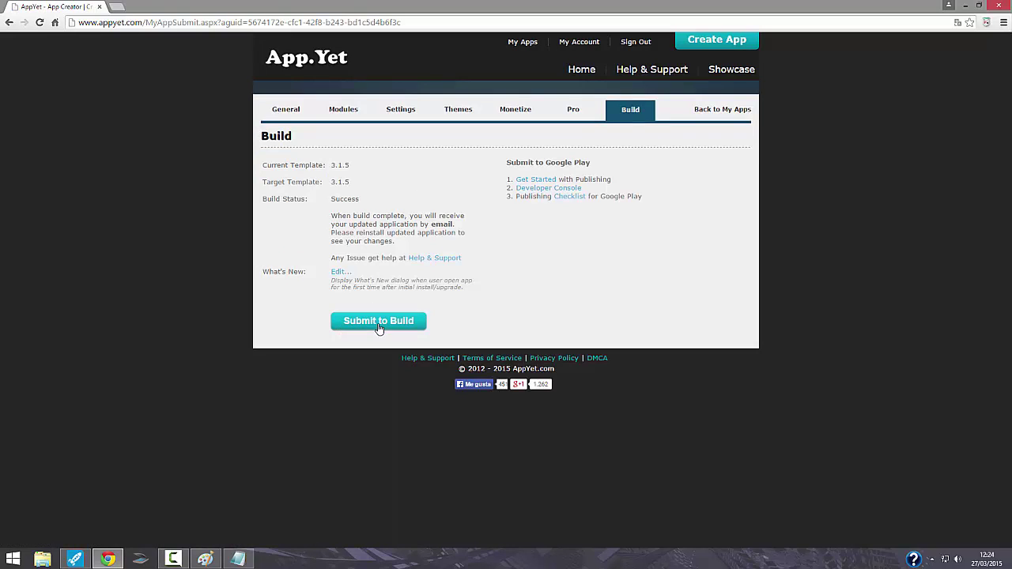
left_click(379, 322)
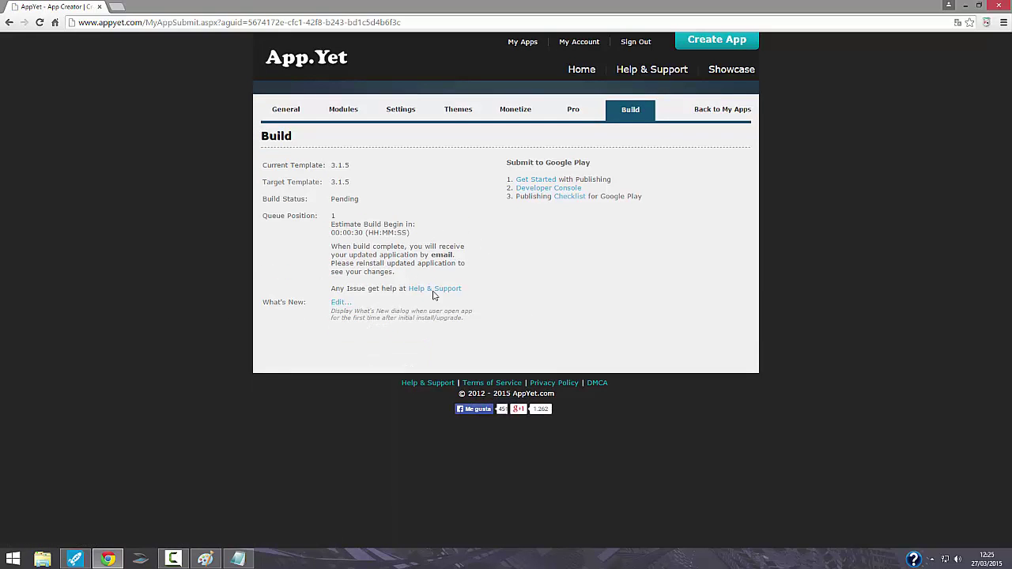
Search for gmail in a new browser tab and open the Gmail inbox.
left_click(119, 7)
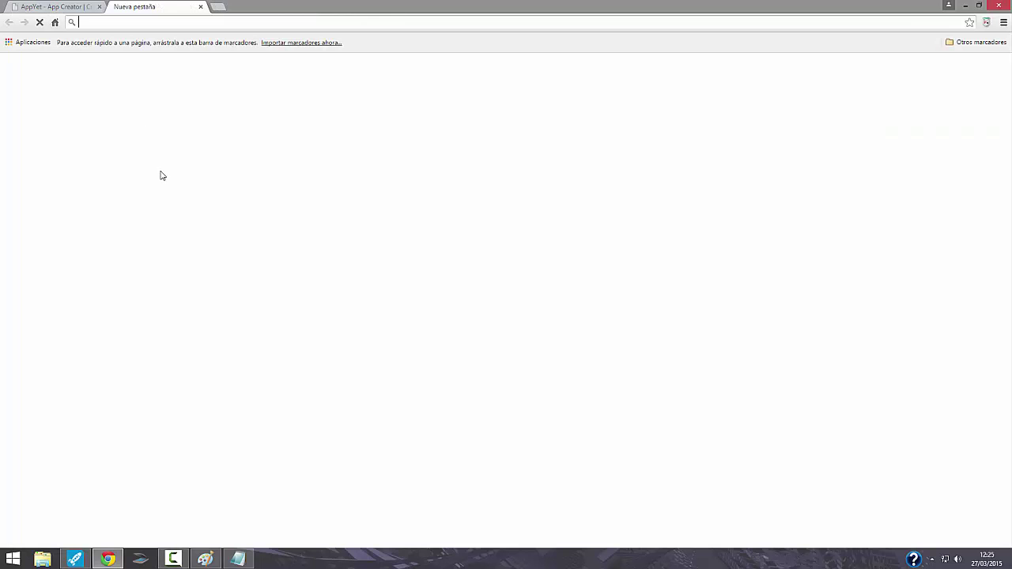
type("gmail")
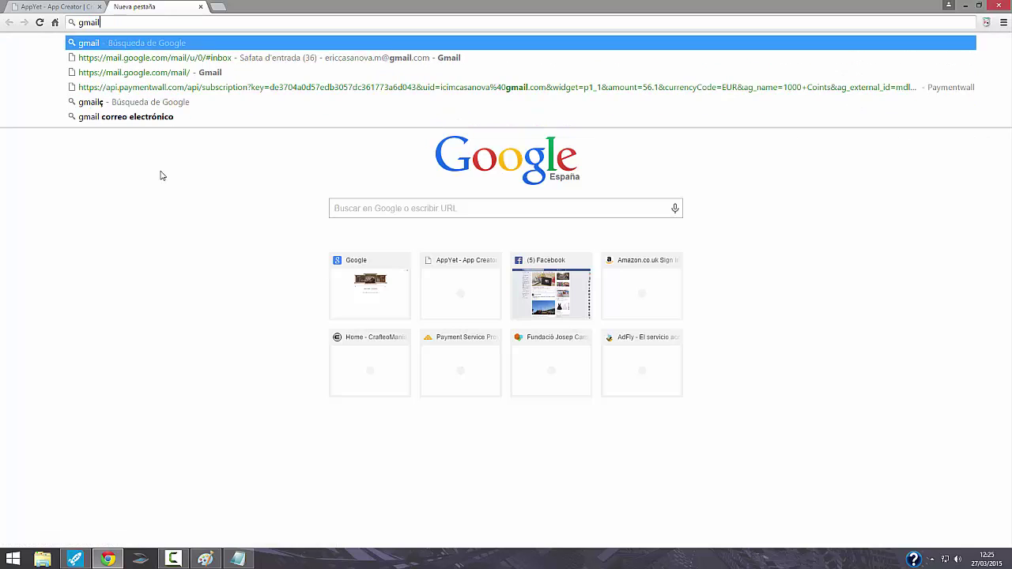
key("Return")
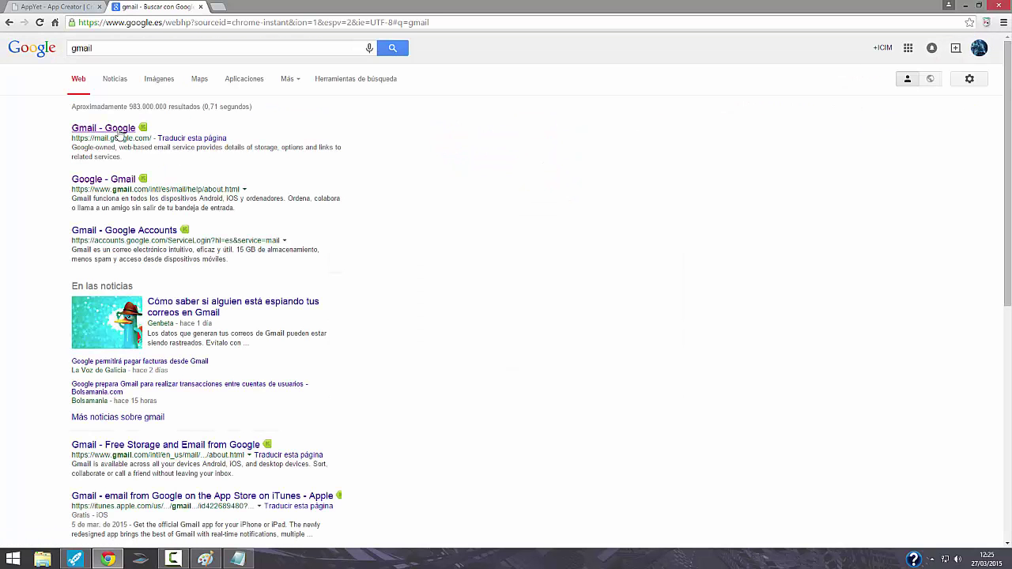
left_click(108, 134)
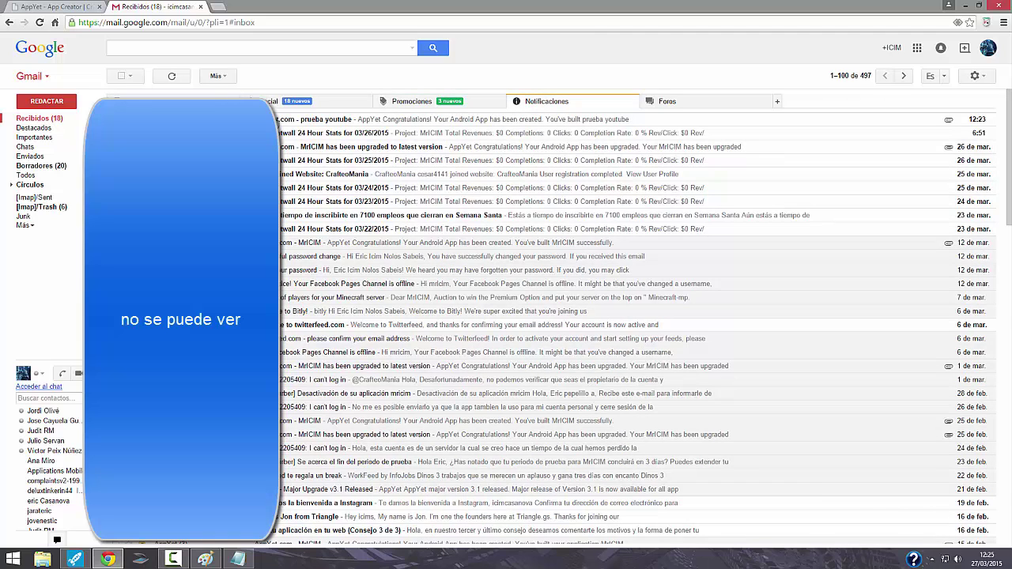
Open the AppYet.com - prueba youtube email conversation and translate its first message from English into Spanish.
left_click(317, 119)
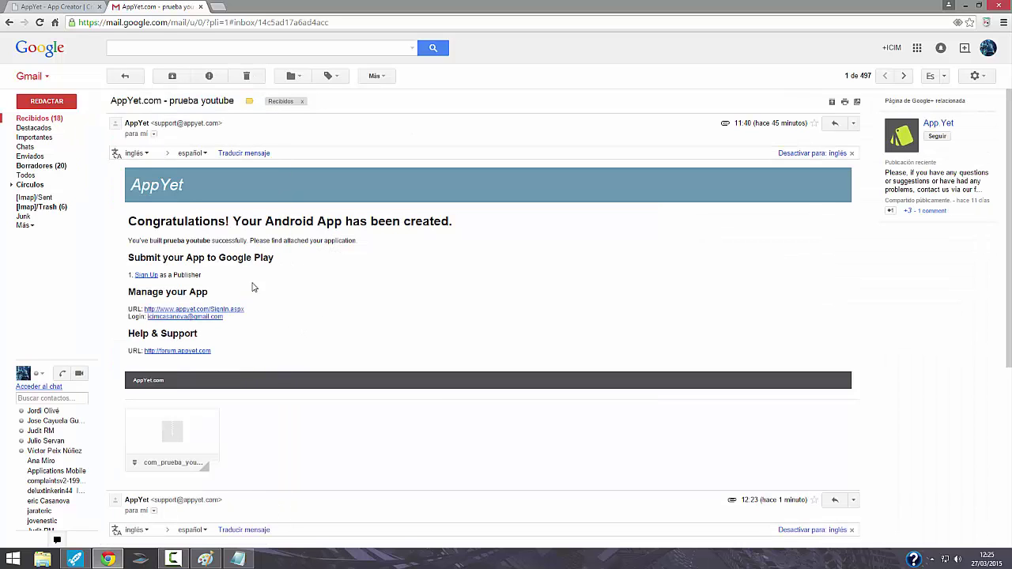
left_click(252, 154)
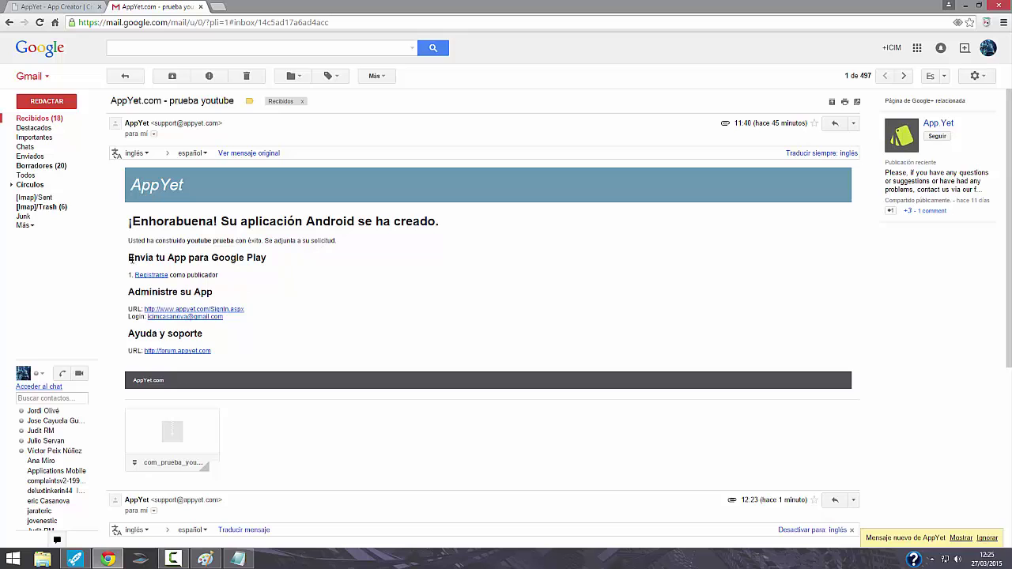
Review the translated message's Google Play submission and app management sections, down to the attached zip file.
left_click_drag(130, 261, 275, 277)
left_click(234, 285)
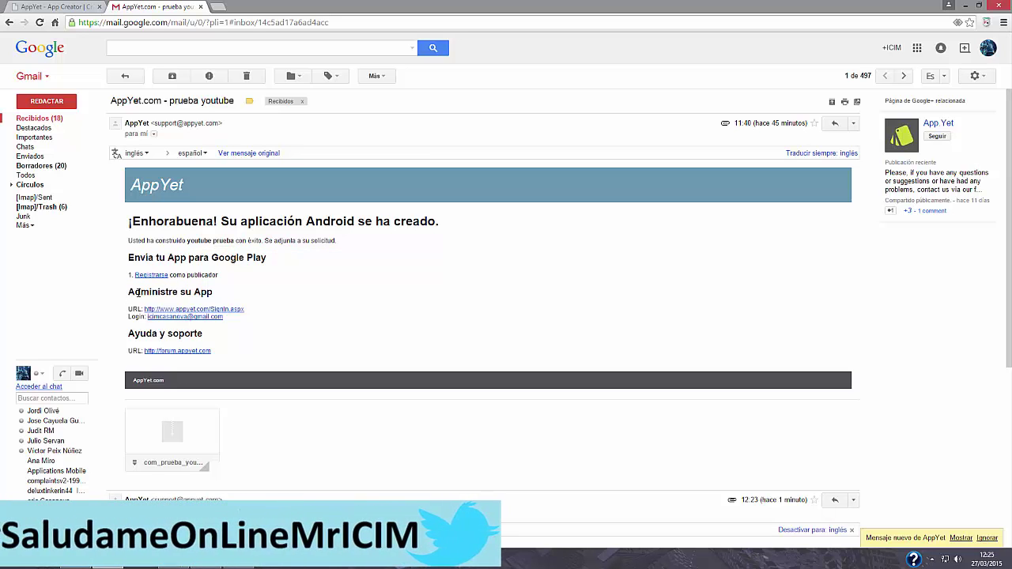
left_click_drag(138, 293, 242, 294)
left_click(242, 294)
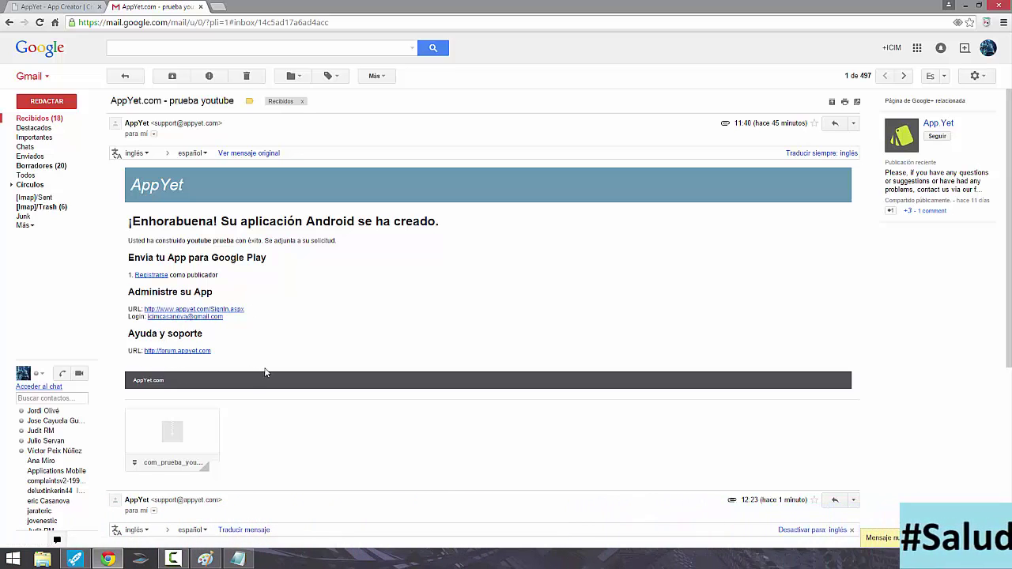
scroll(265, 372, "down", 3)
mouse_move(177, 340)
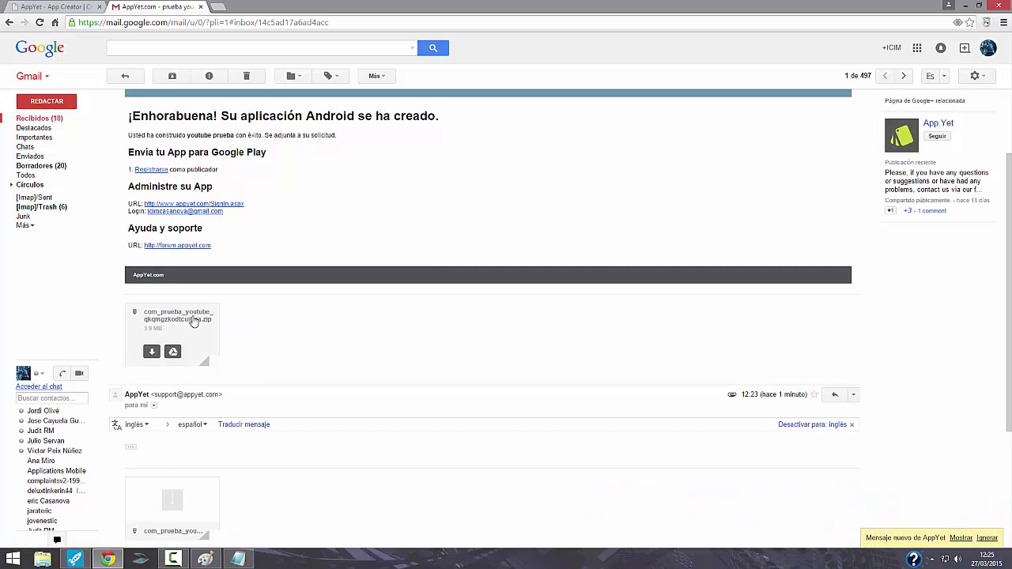